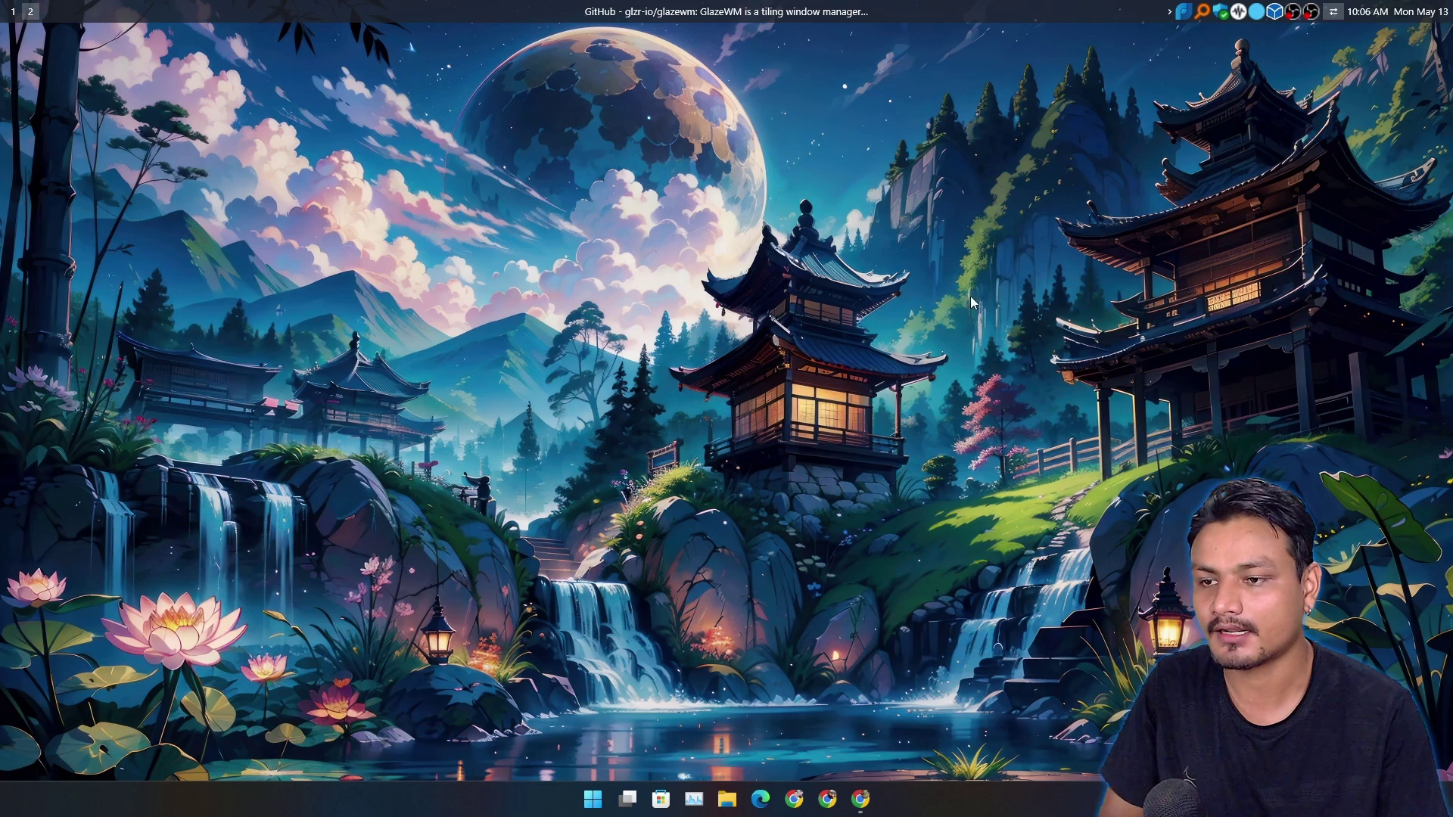
Step: Restore the glzr-io/glazewm GitHub page from the taskbar, hiding and reshowing it along the way
left_click(874, 800)
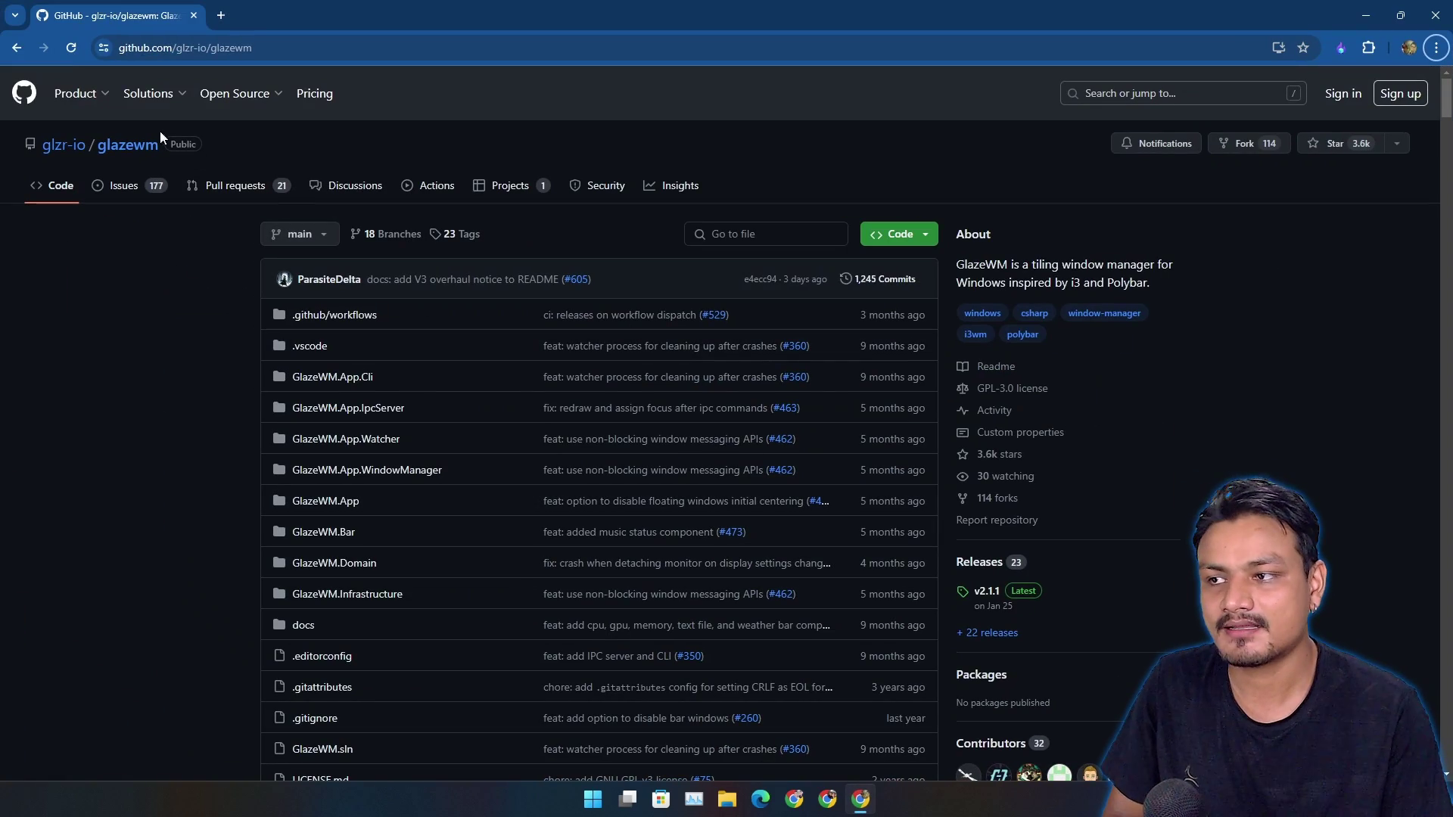
left_click(1365, 16)
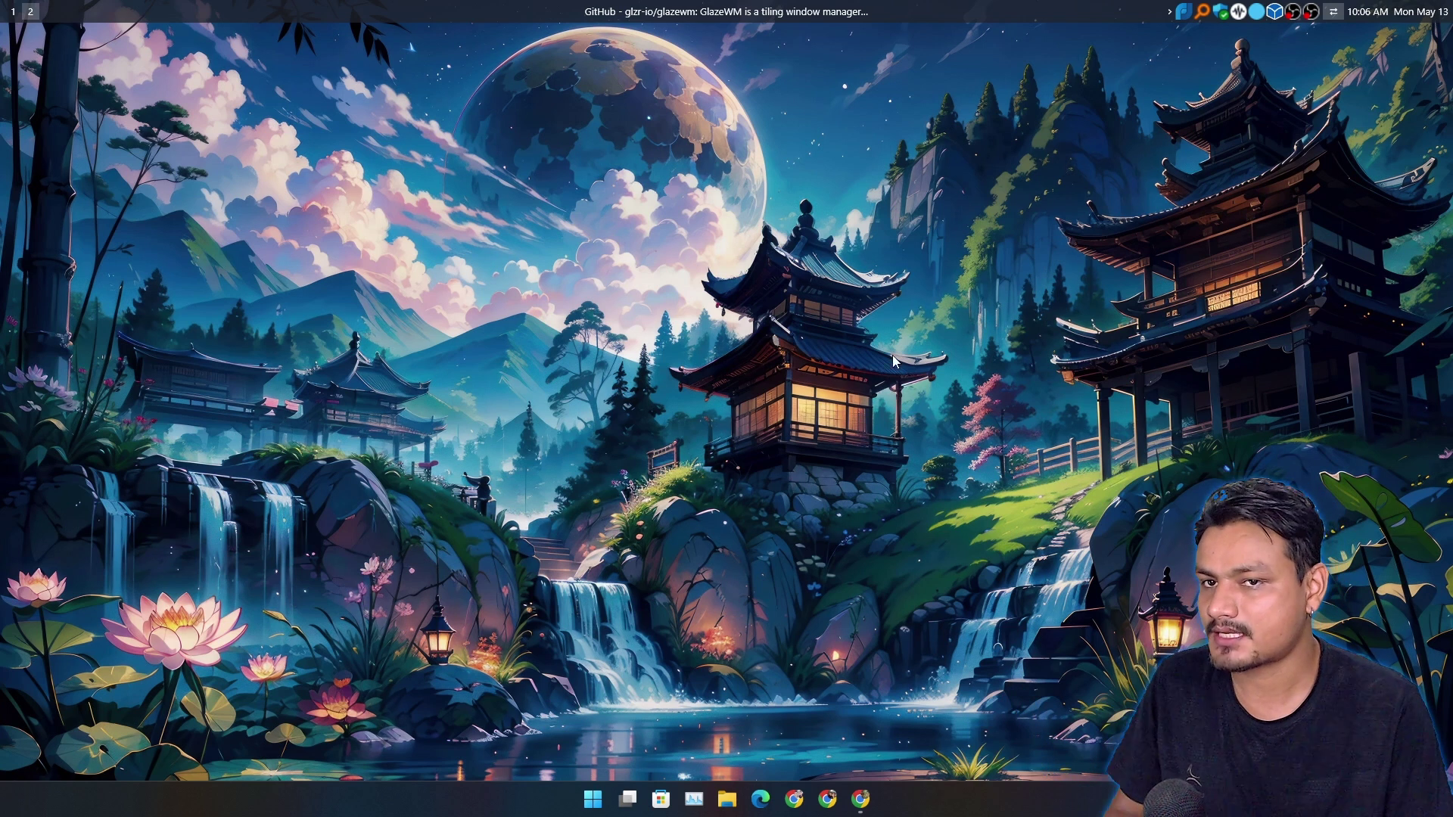
left_click(860, 798)
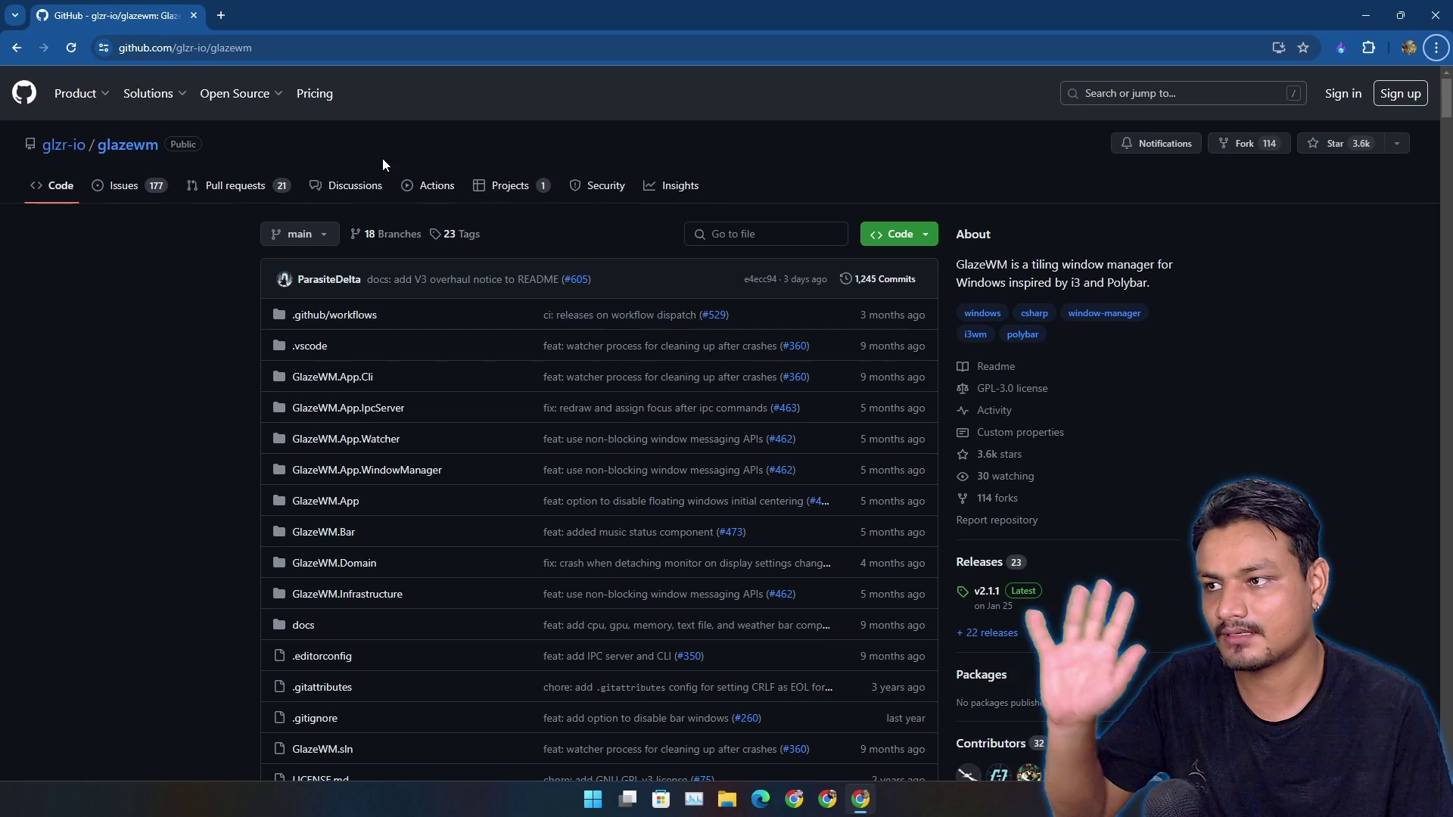
left_click(1372, 20)
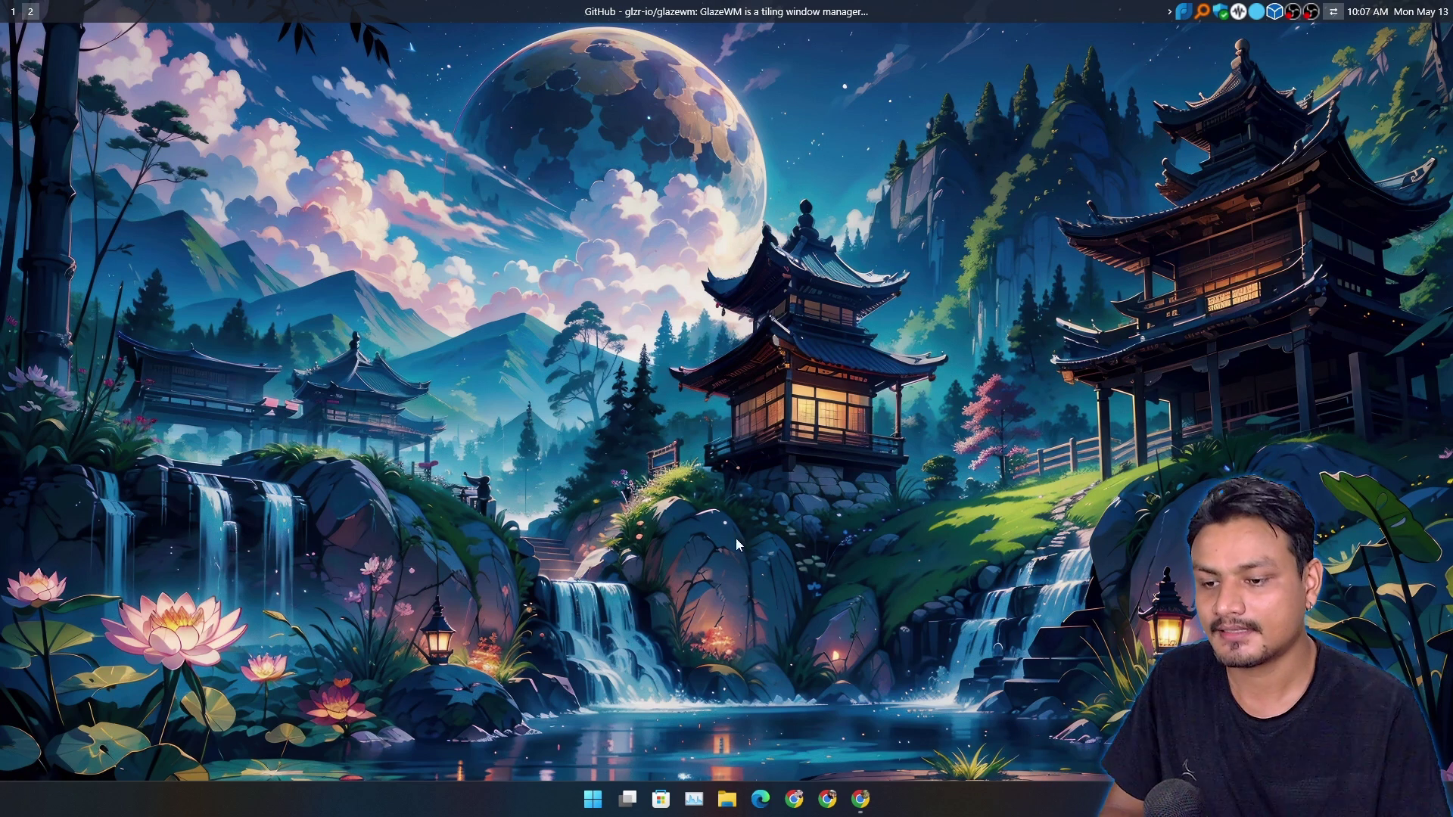
left_click(874, 813)
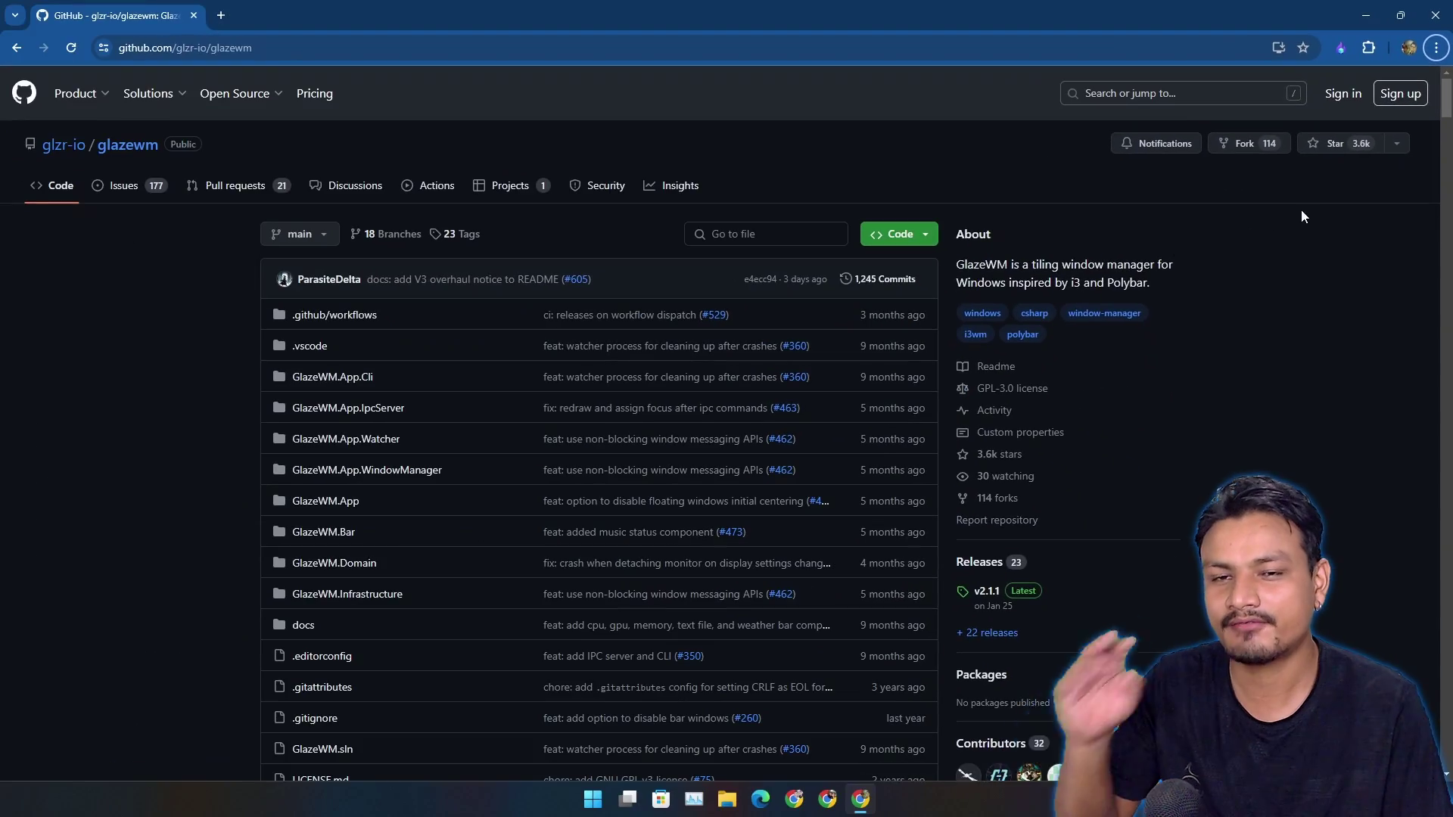
Step: Minimize the glazewm browser window so only the wallpaper shows
left_click(1369, 15)
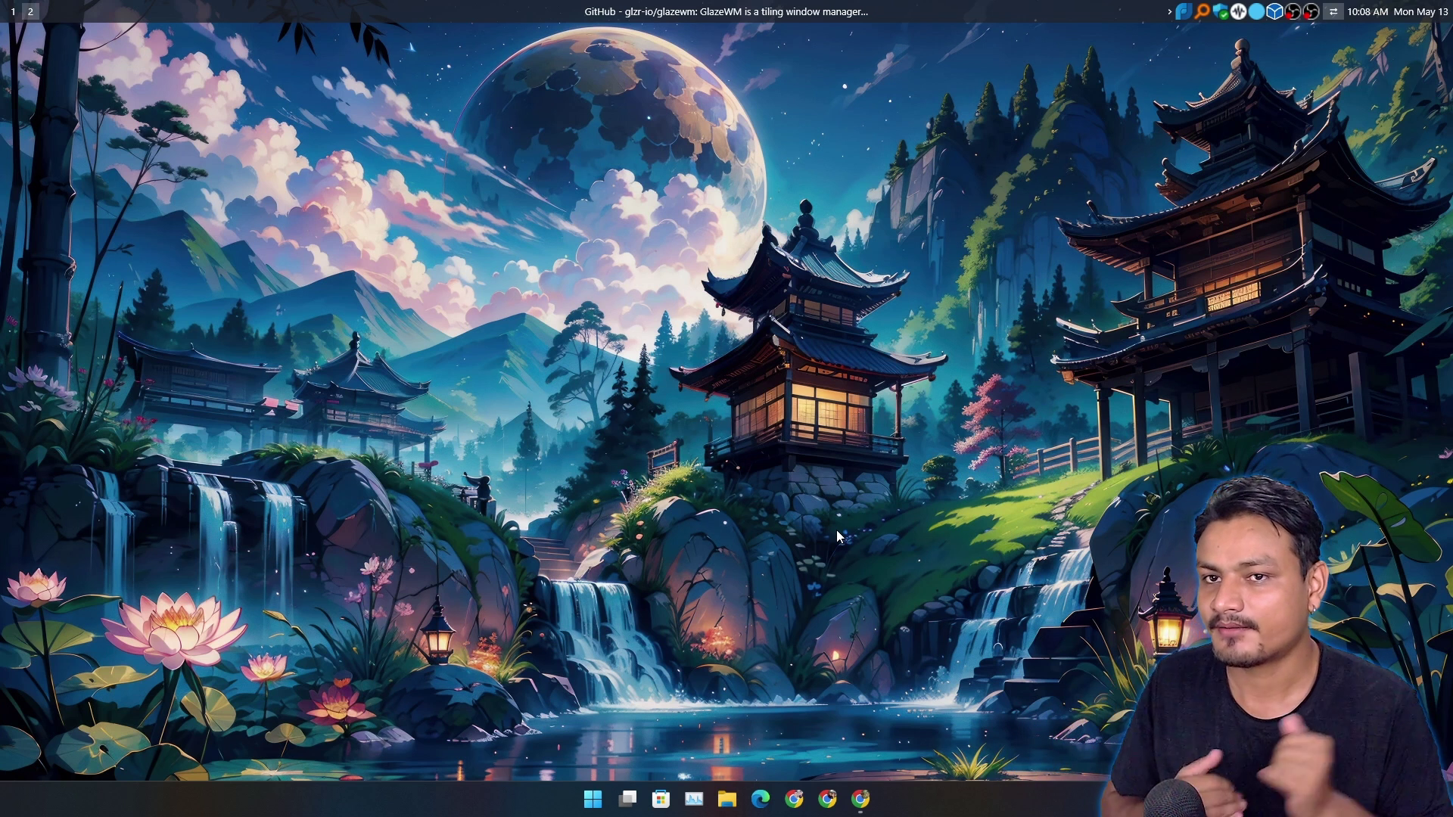
Step: Restore the glazewm page and scroll the README down to its Table of Contents
left_click(860, 798)
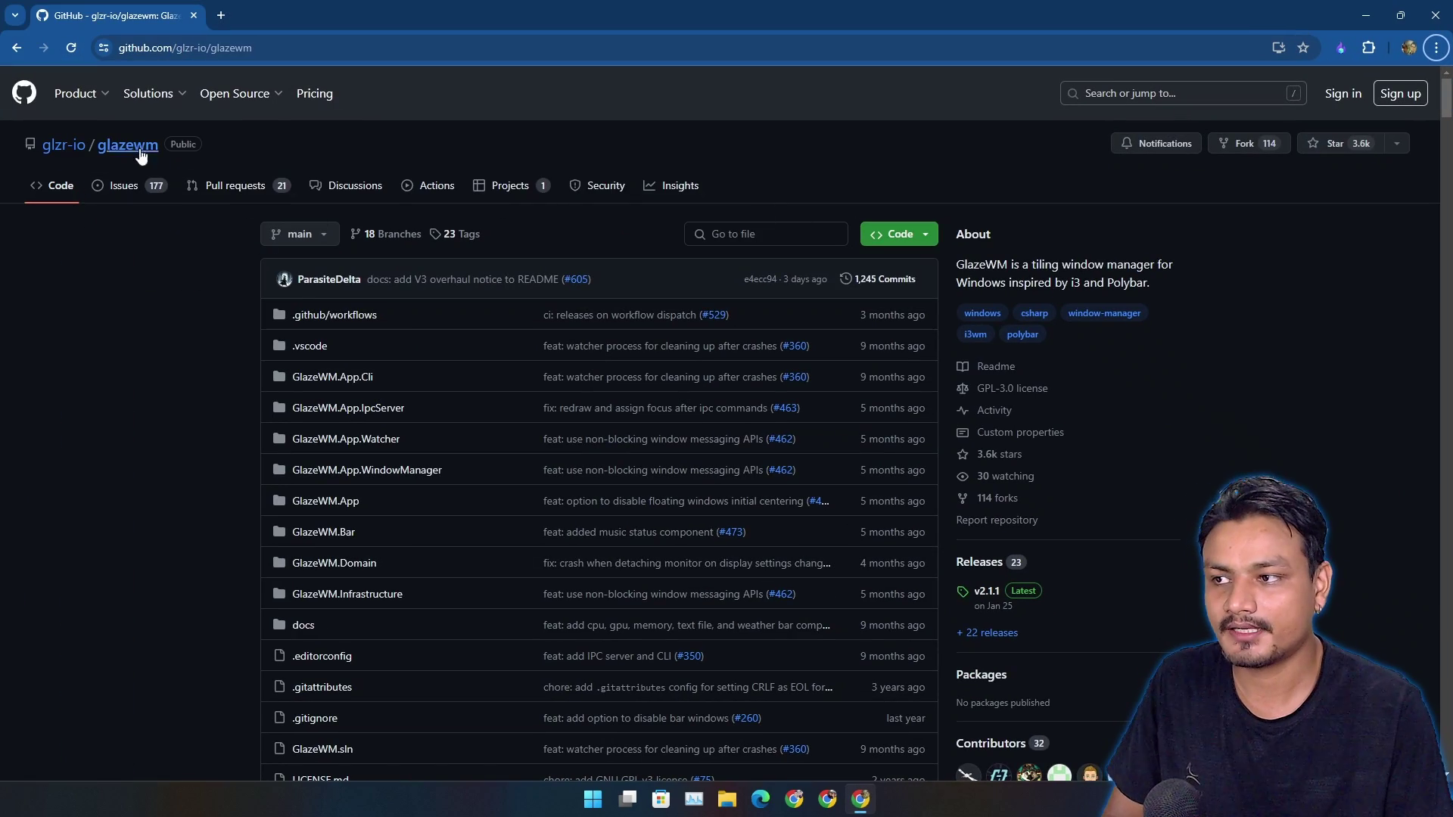
scroll(684, 364, "down", 7)
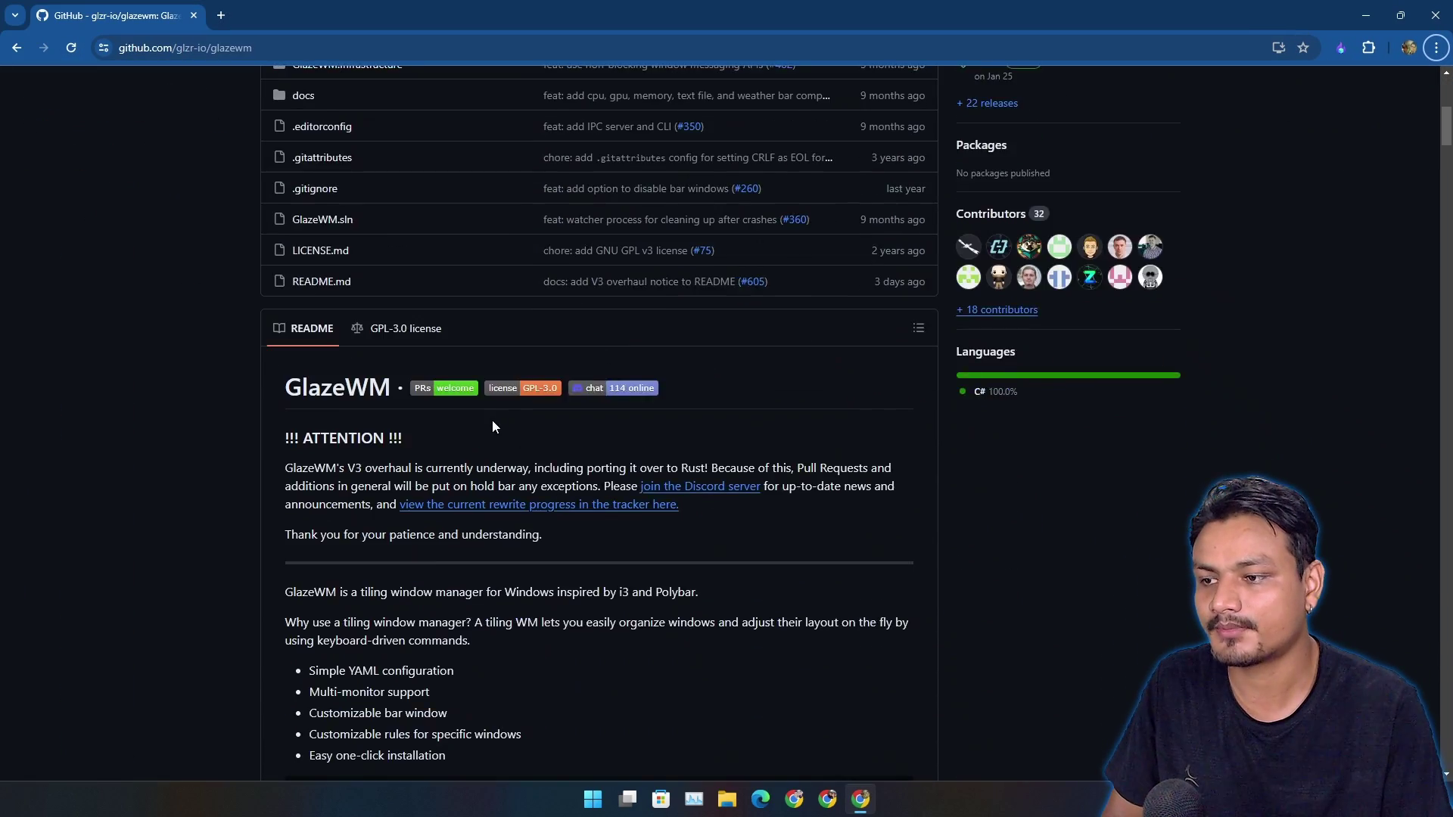
scroll(529, 412, "down", 5)
scroll(606, 395, "up", 4)
scroll(374, 395, "down", 1)
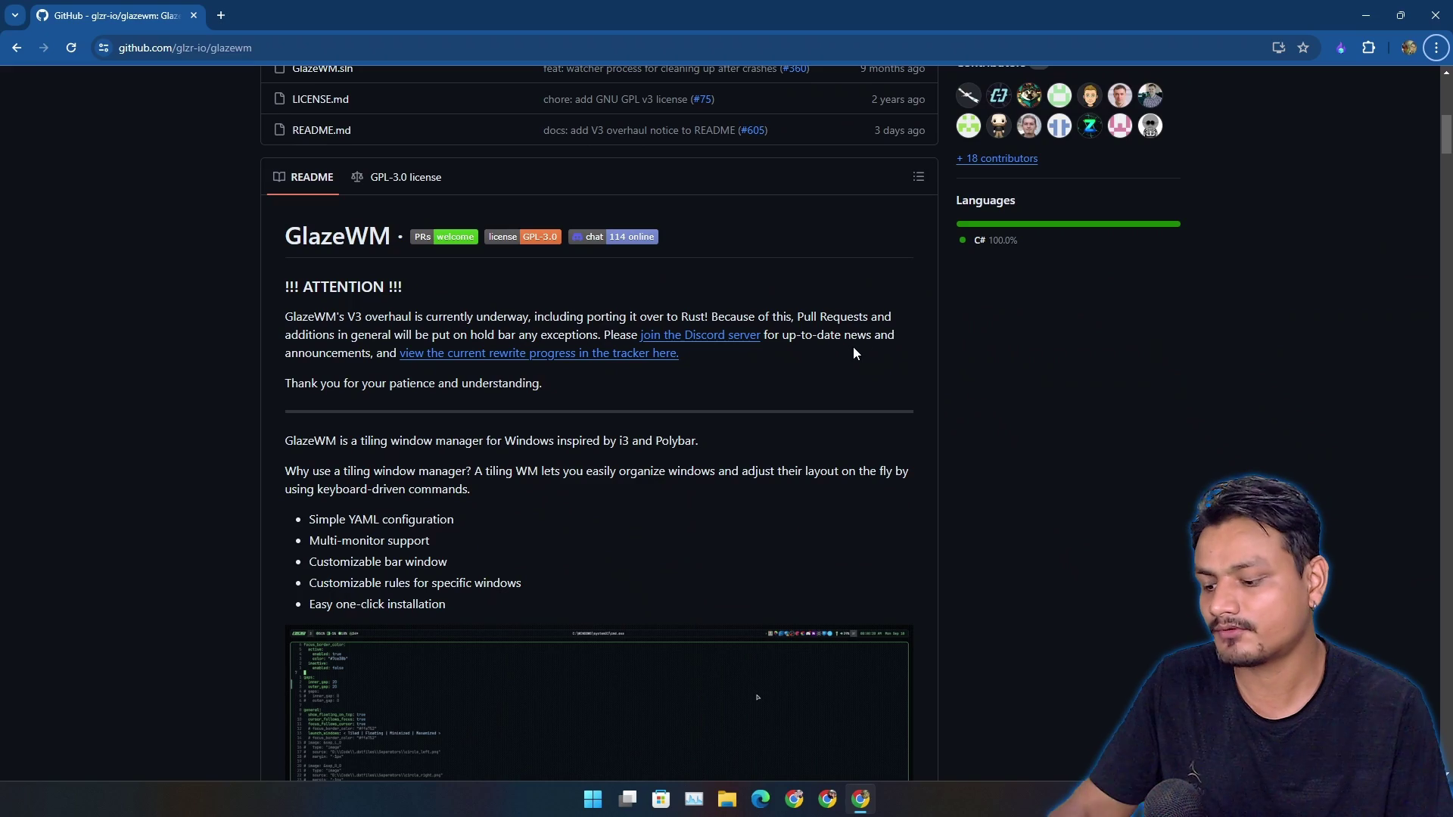
scroll(635, 320, "down", 4)
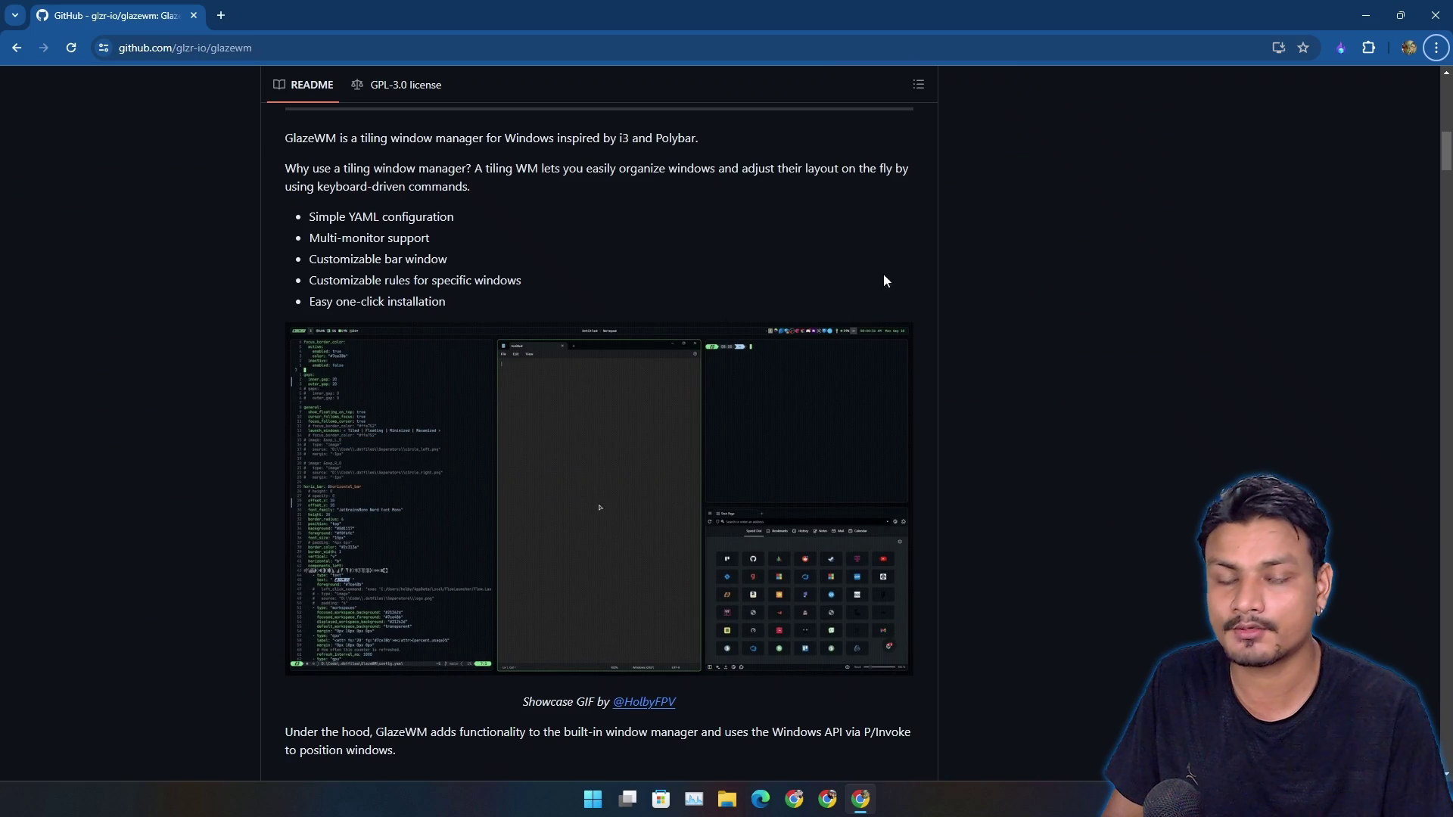
scroll(707, 382, "up", 6)
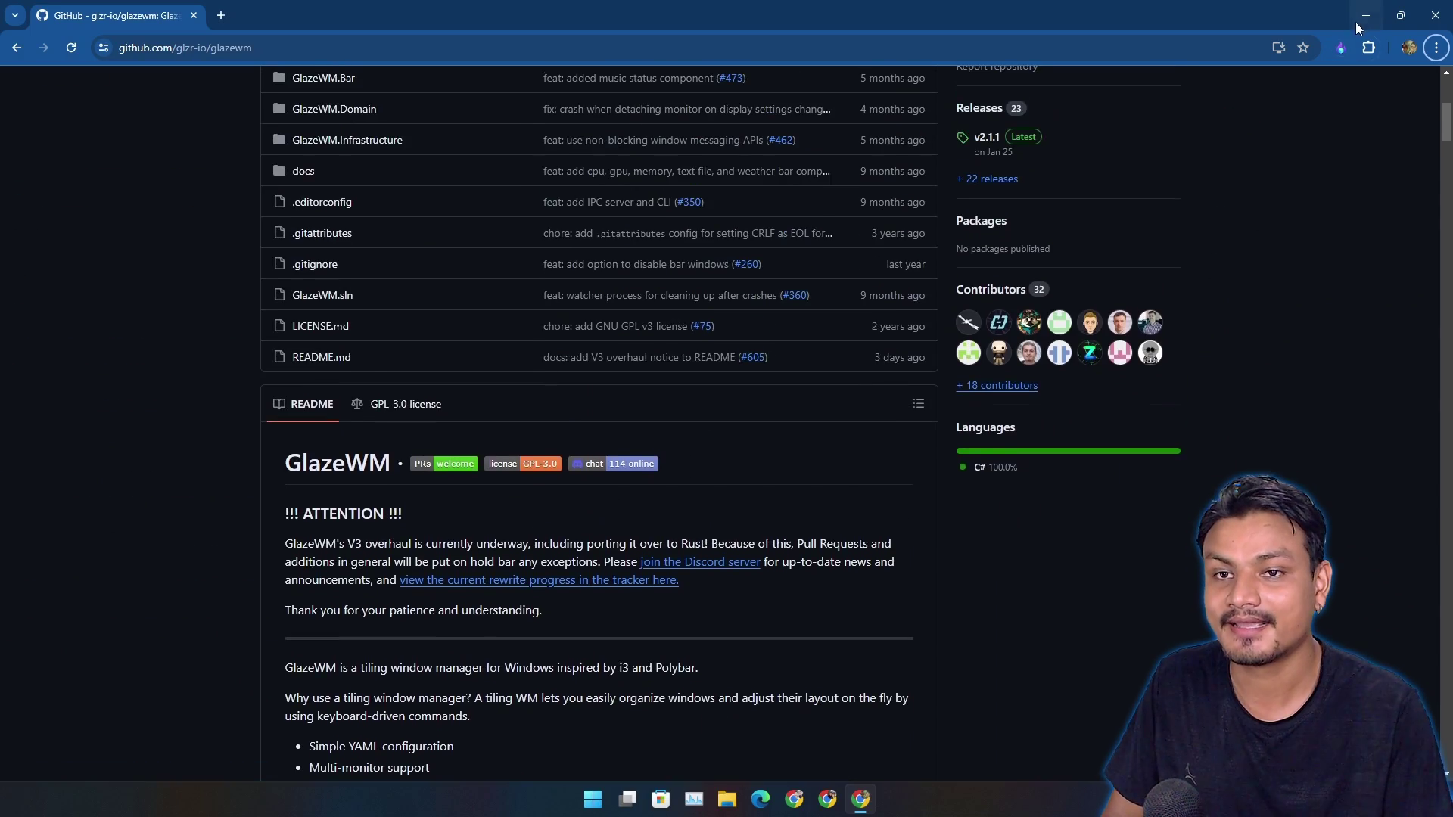
Step: Highlight the phrase 'Windows API via P/Invoke', then minimize the browser to the desktop
left_click(1358, 17)
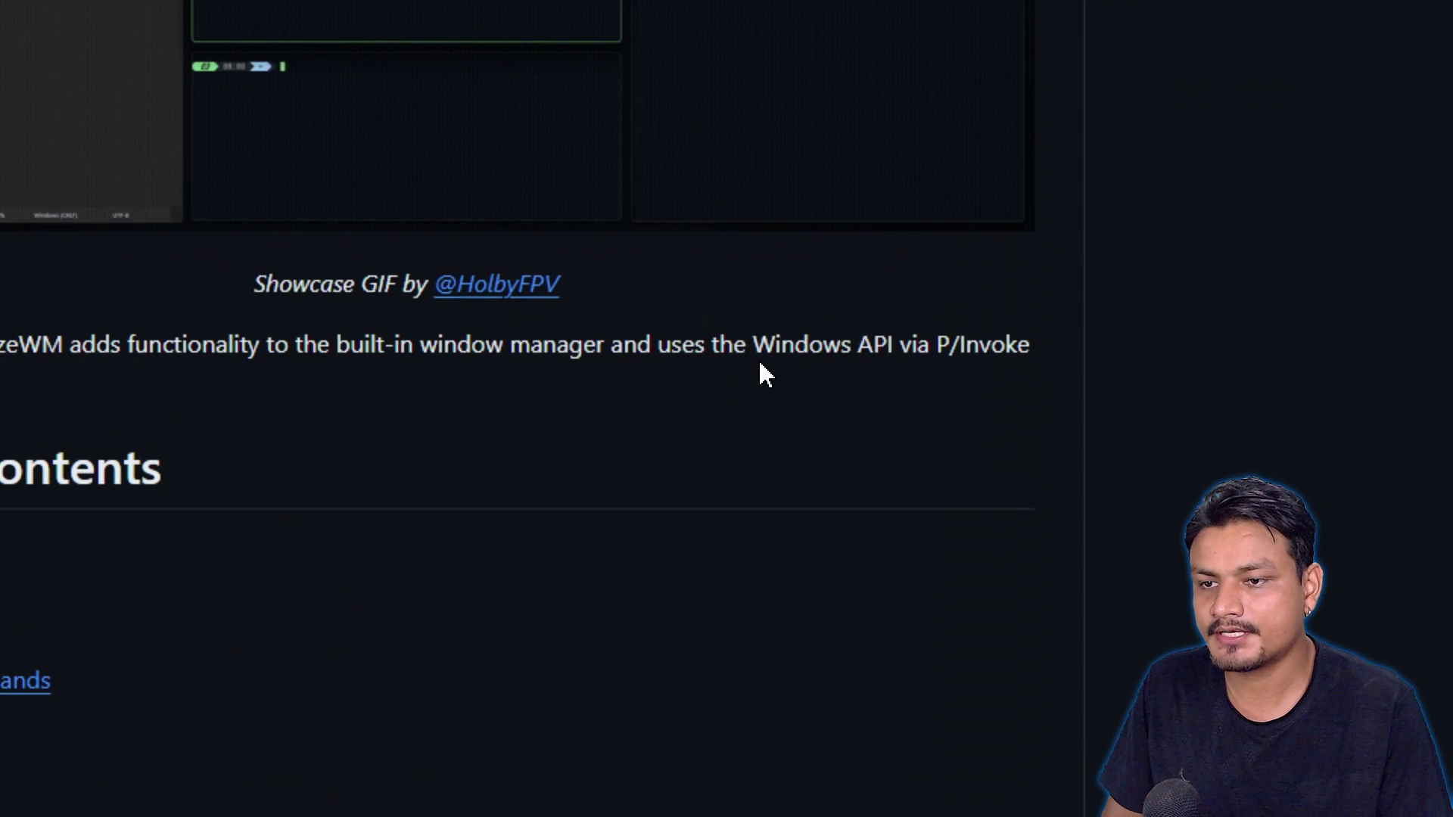
left_click_drag(758, 360, 933, 373)
left_click(934, 373)
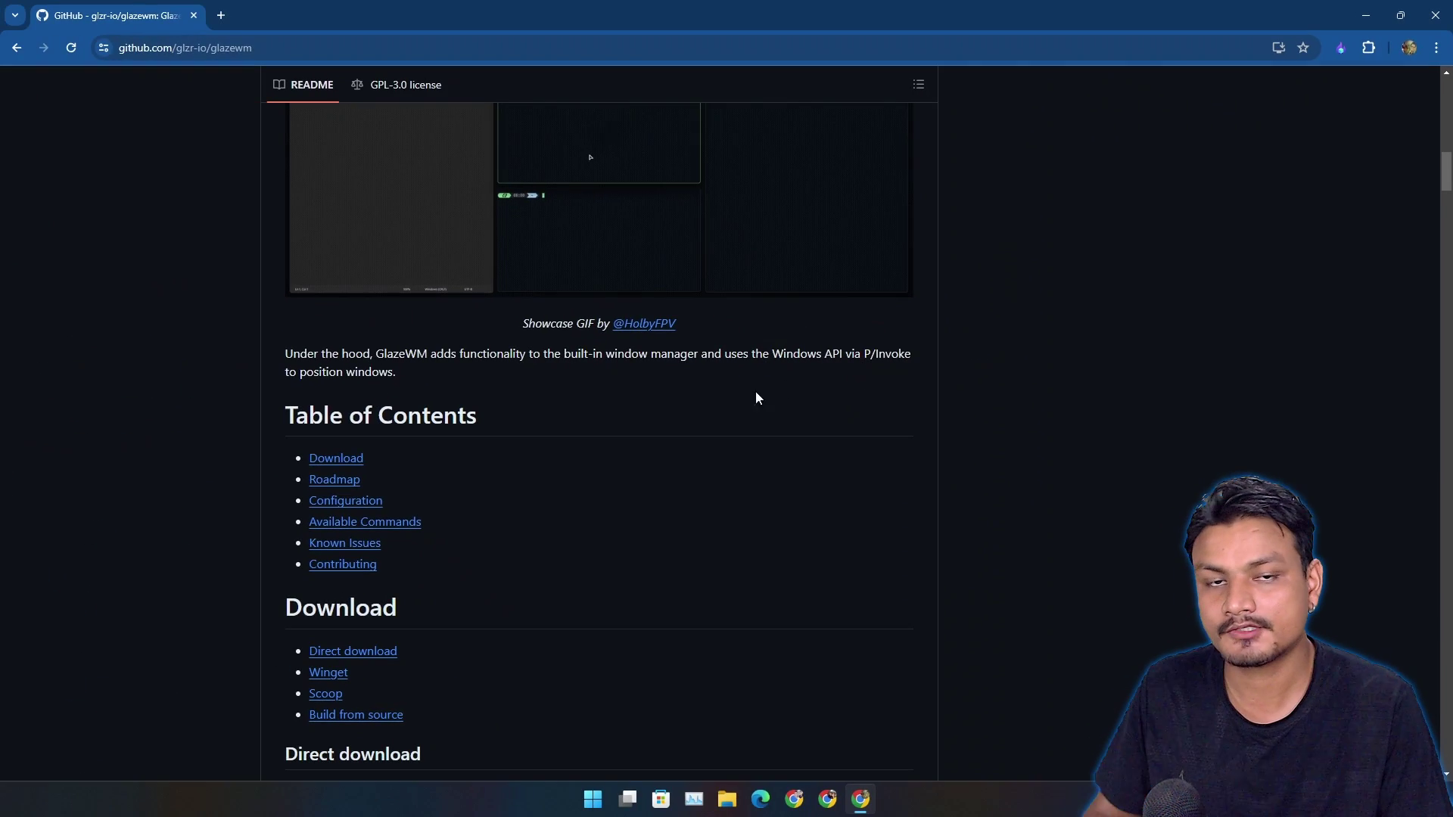
mouse_move(1407, 16)
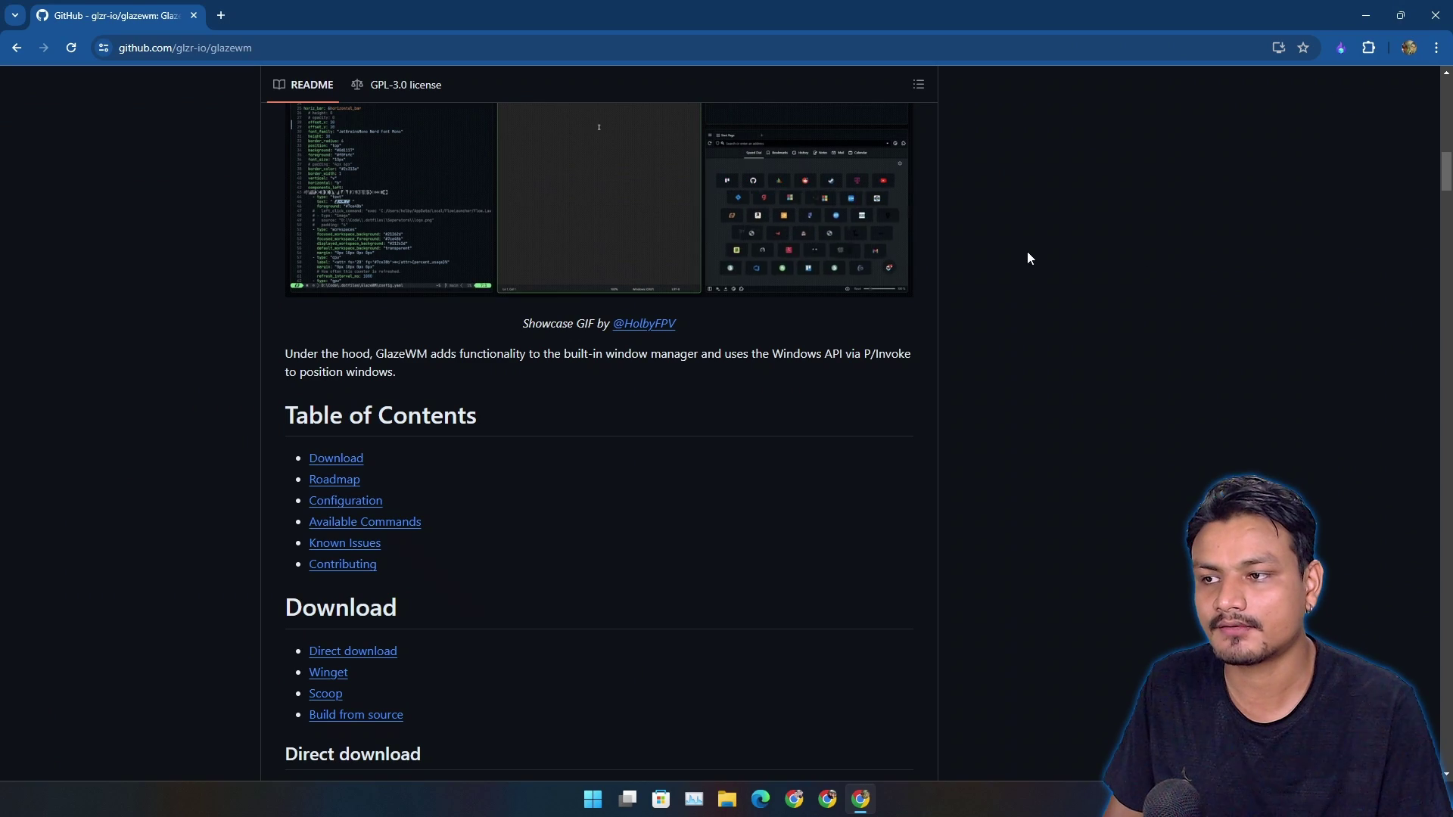
left_click(1366, 16)
Step: Search Task Manager's processes for 'glaz' to show GlazeWM (2) at 81.3 MB
left_click(695, 802)
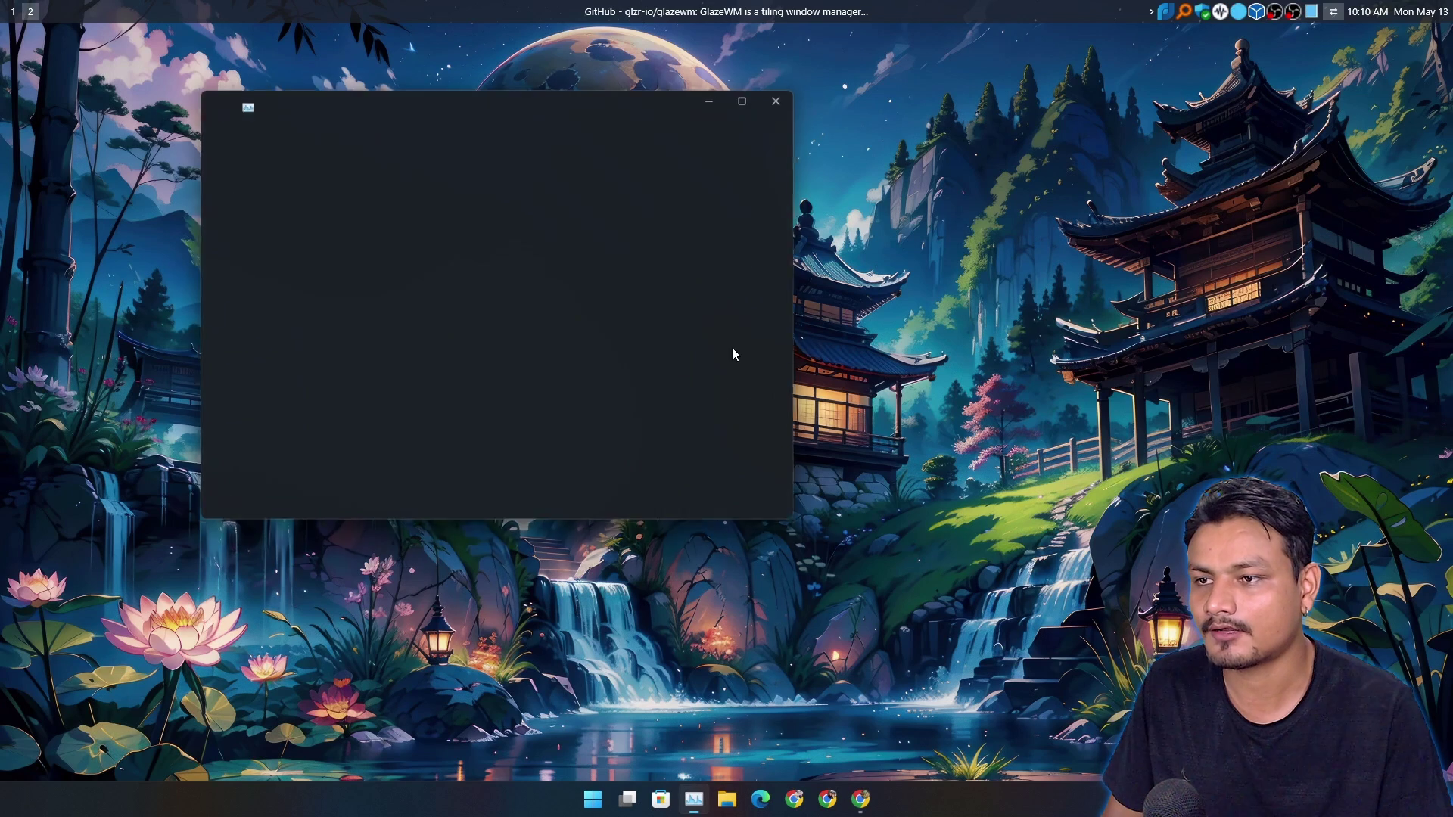
left_click(711, 175)
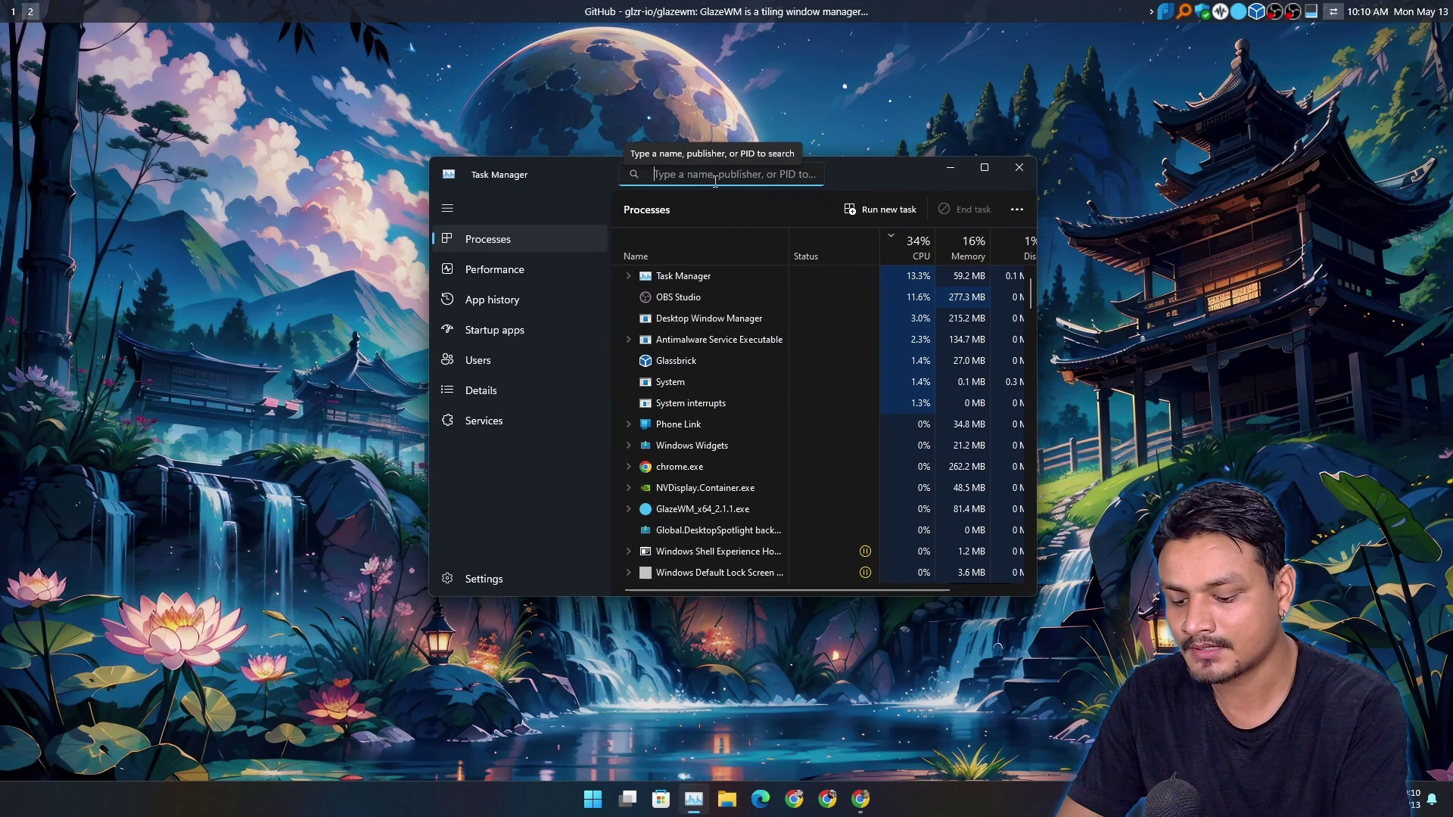
type("glaz")
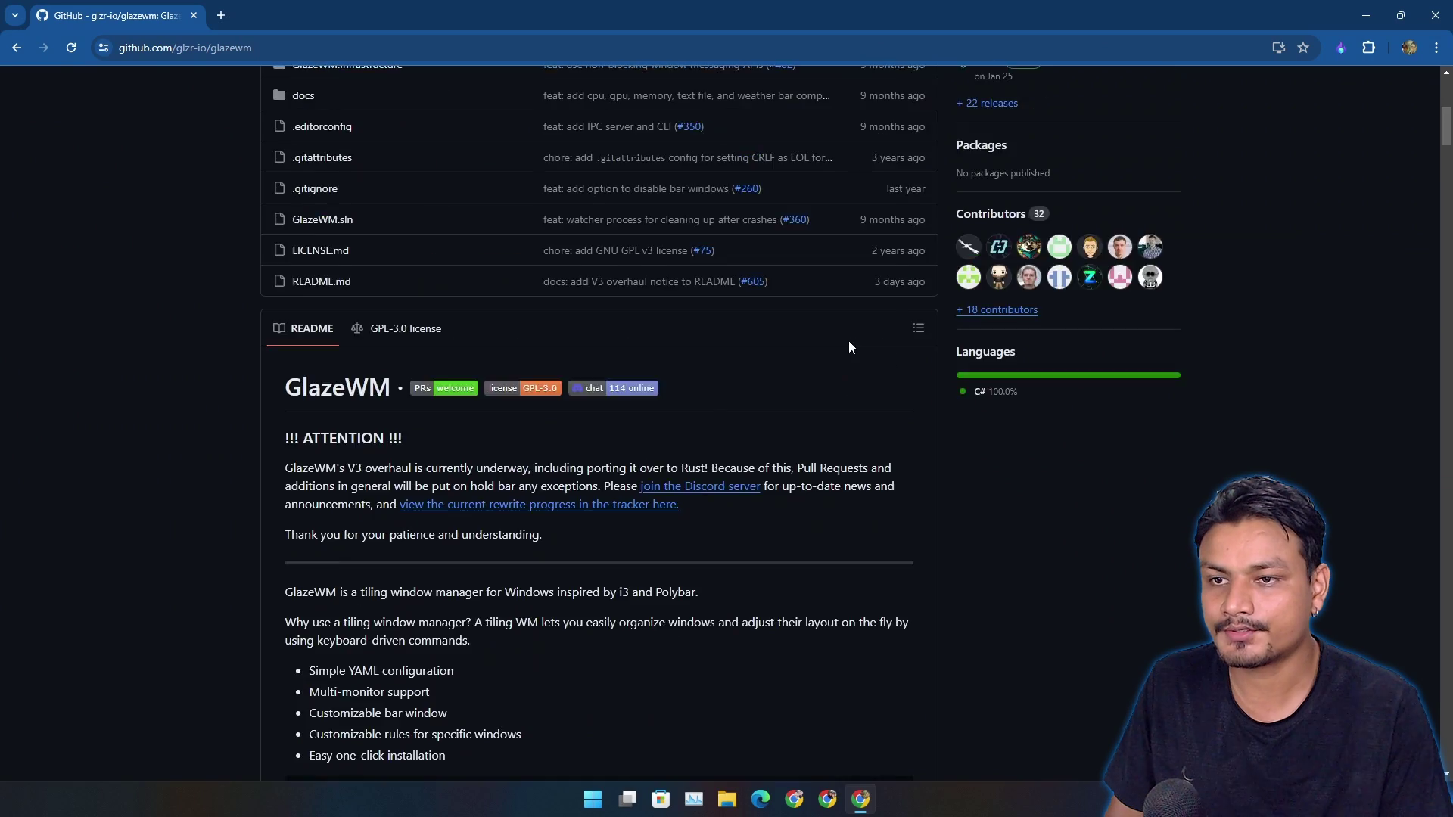
Step: View the v2.1.1 release assets, close the releases tab, and minimize Chrome
scroll(878, 333, "up", 5)
scroll(910, 327, "down", 2)
left_click(991, 333)
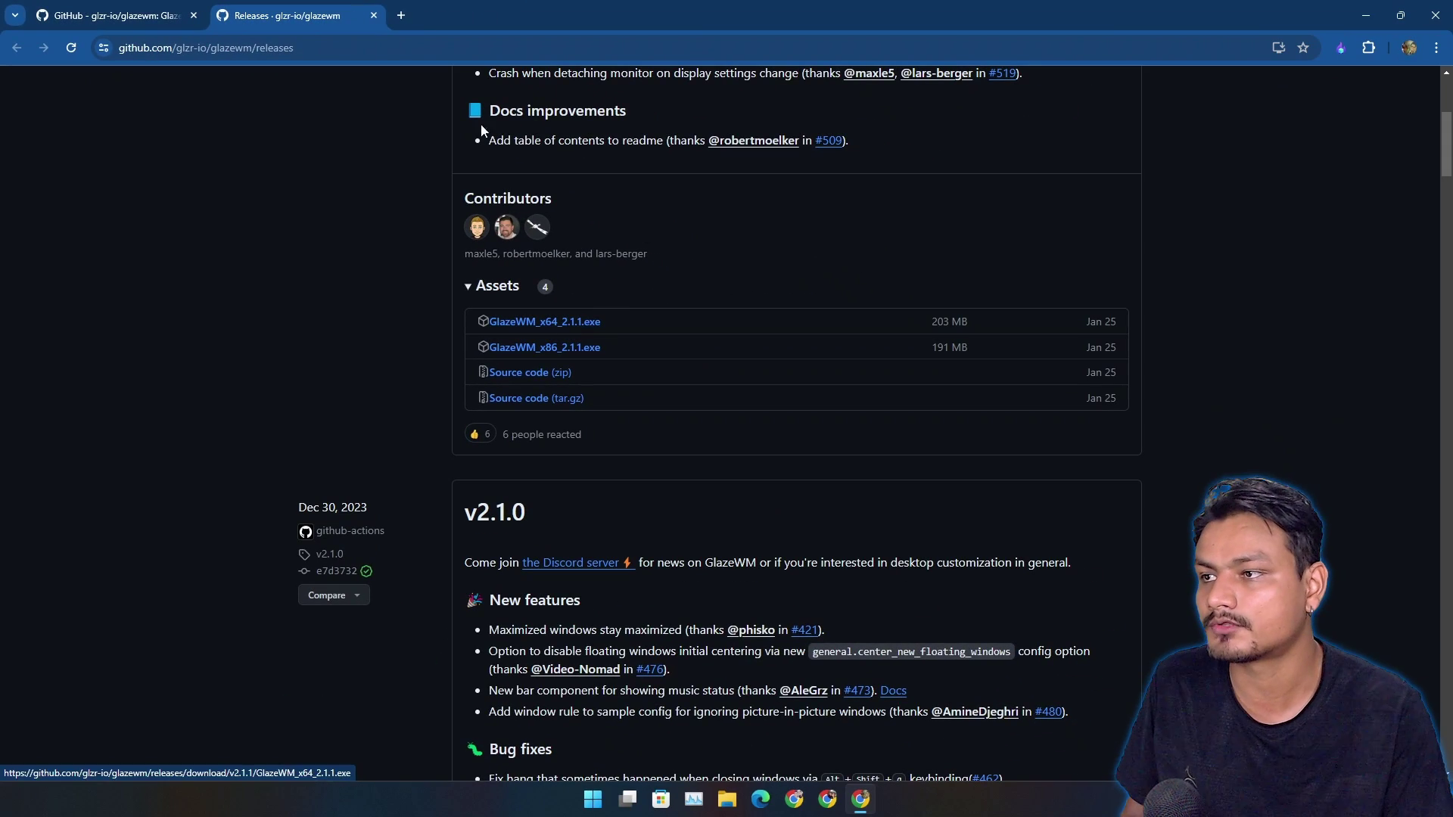
left_click(373, 16)
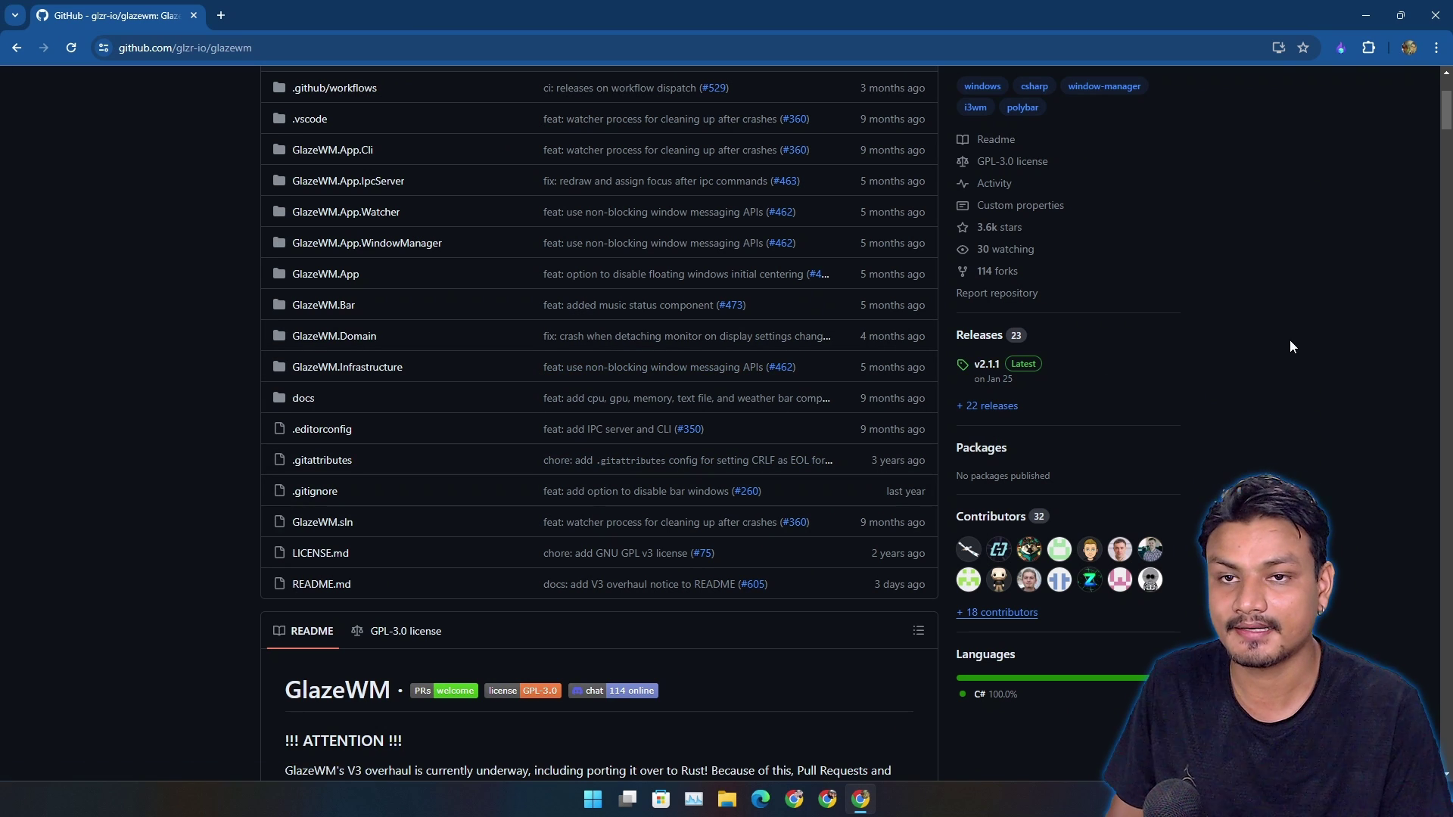
scroll(673, 452, "down", 4)
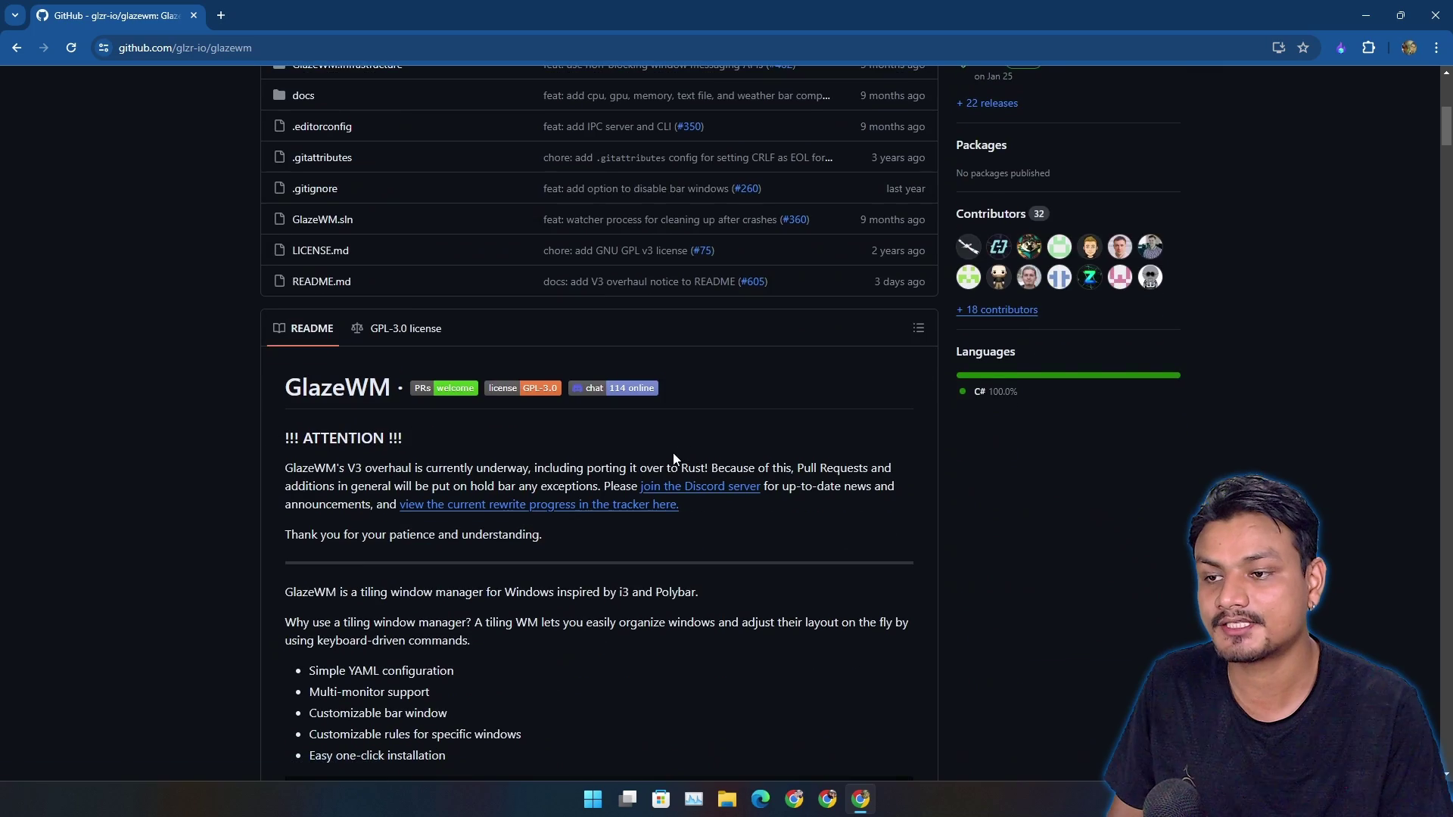
scroll(746, 429, "up", 1)
left_click(1366, 15)
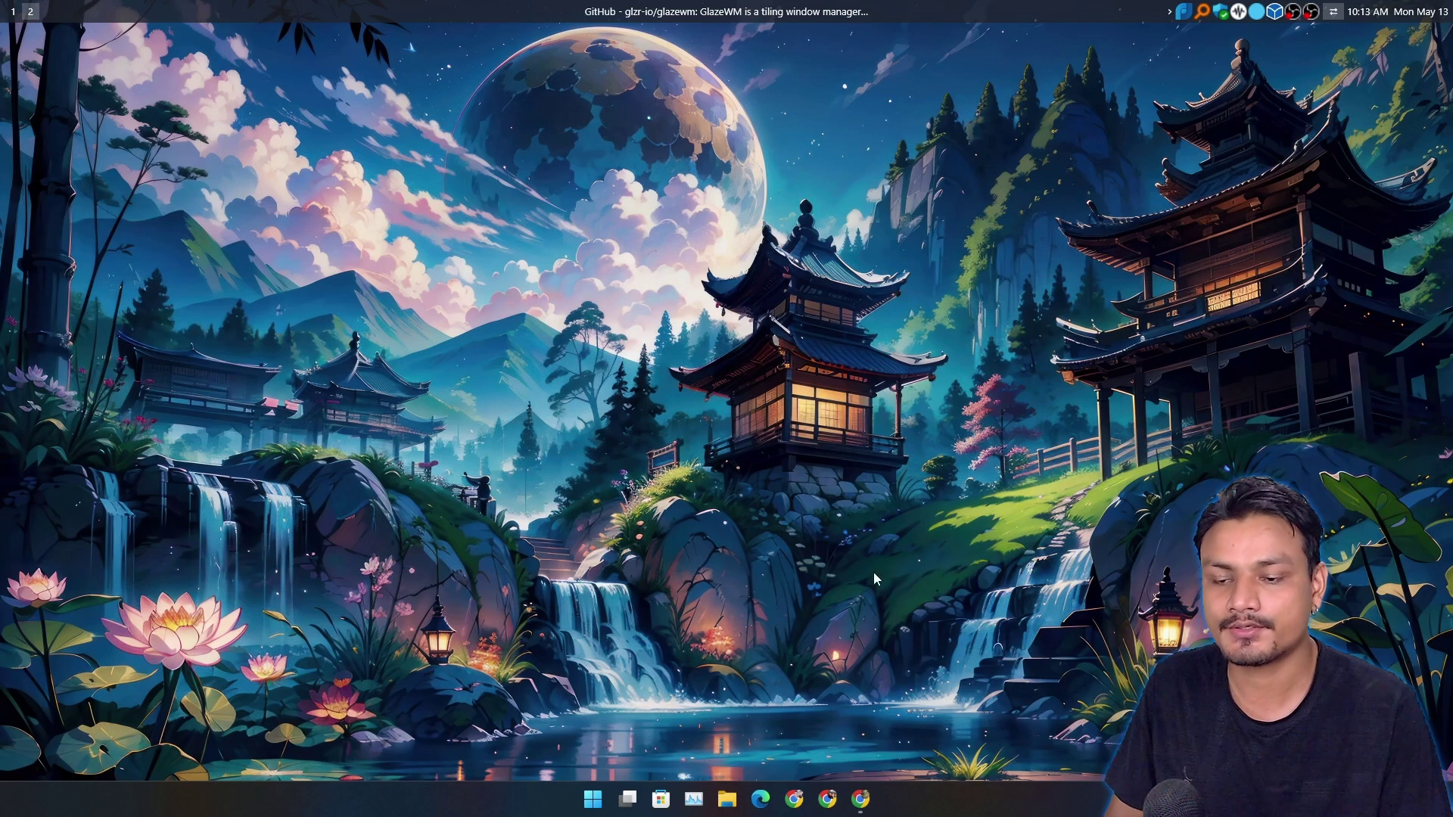
Step: Restore the glazewm page and scroll down the README to the keybinding charts
left_click(871, 798)
scroll(697, 407, "down", 10)
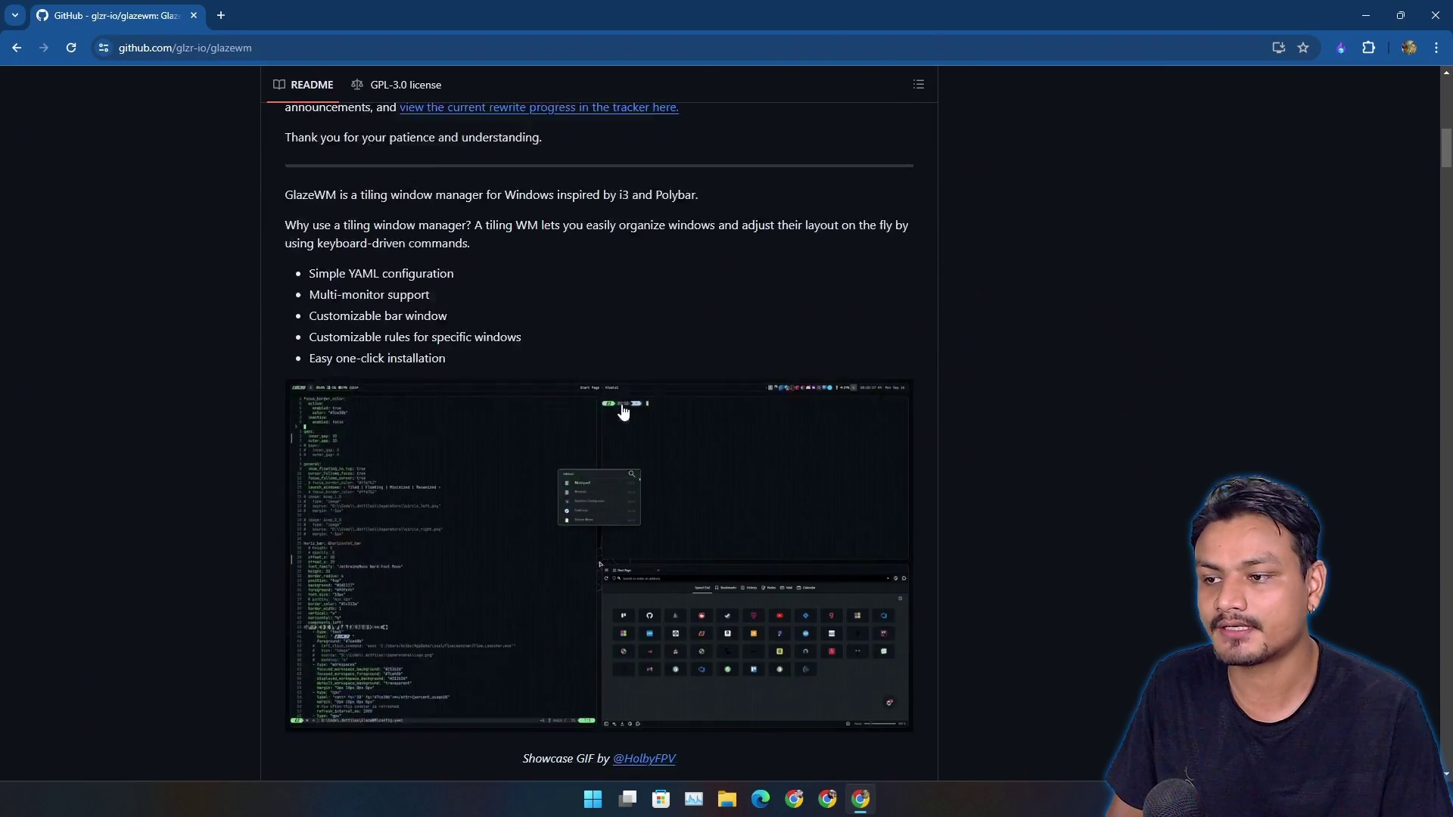
scroll(520, 394, "down", 15)
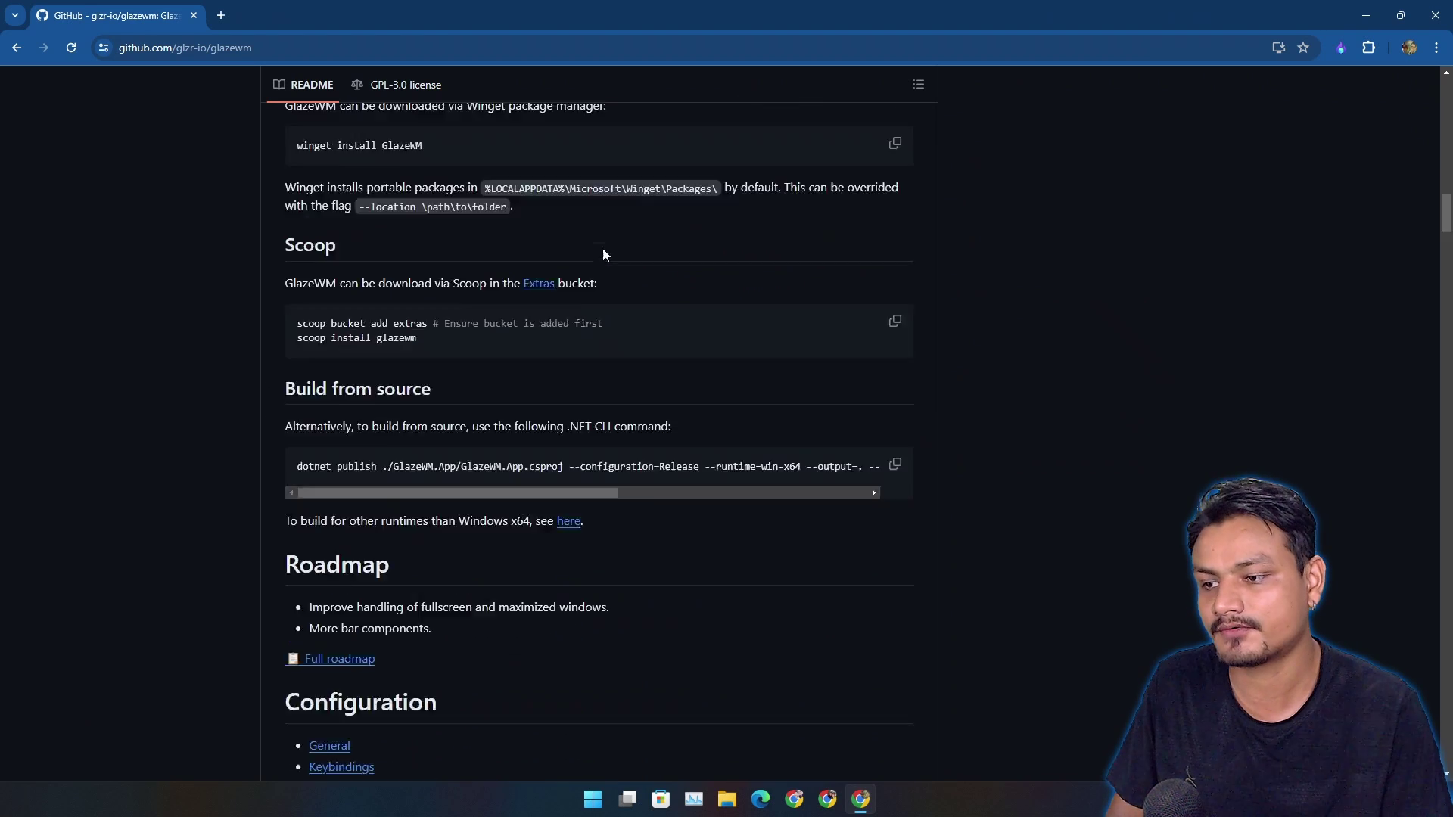
scroll(690, 235, "down", 6)
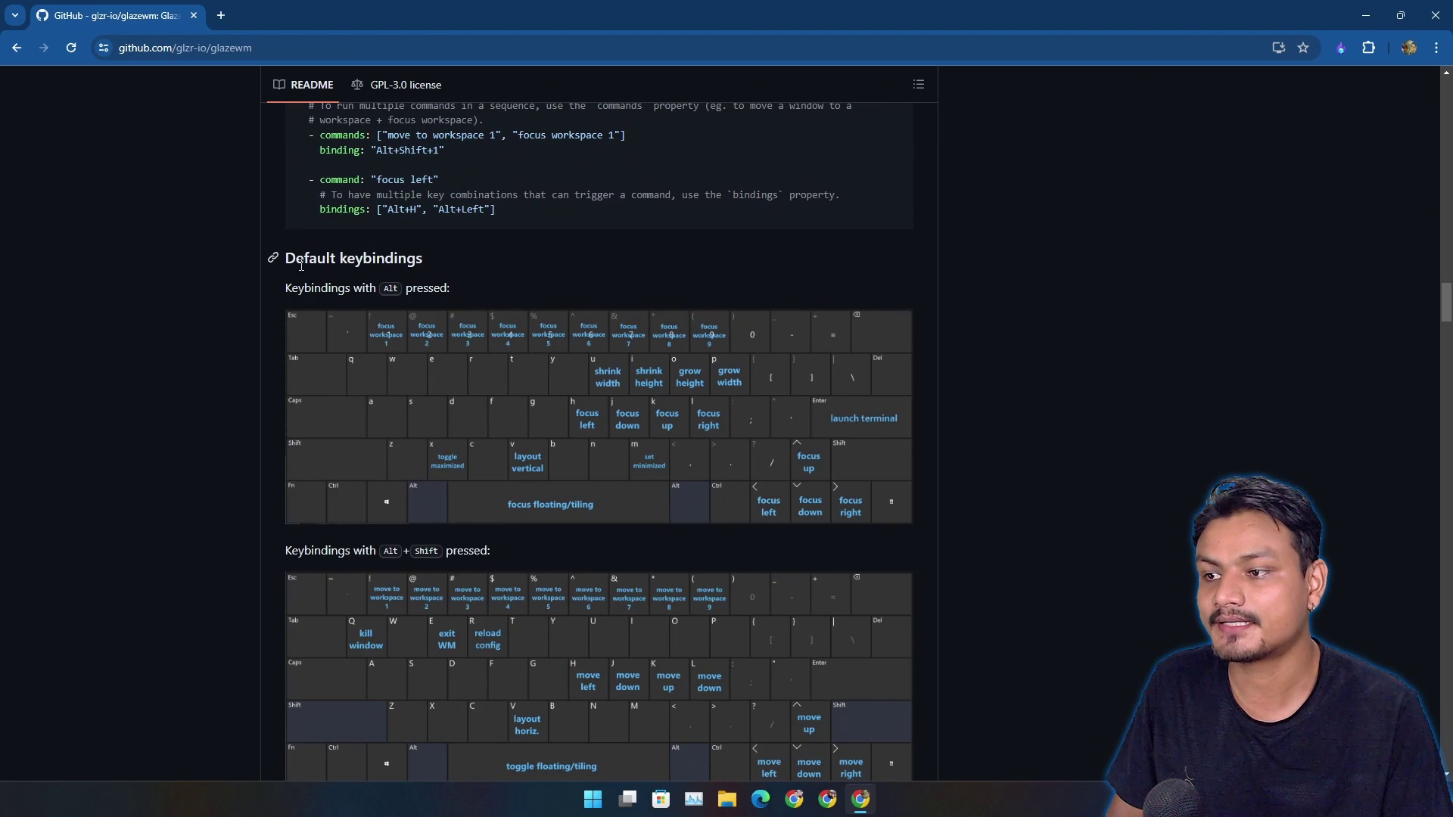
scroll(369, 282, "down", 3)
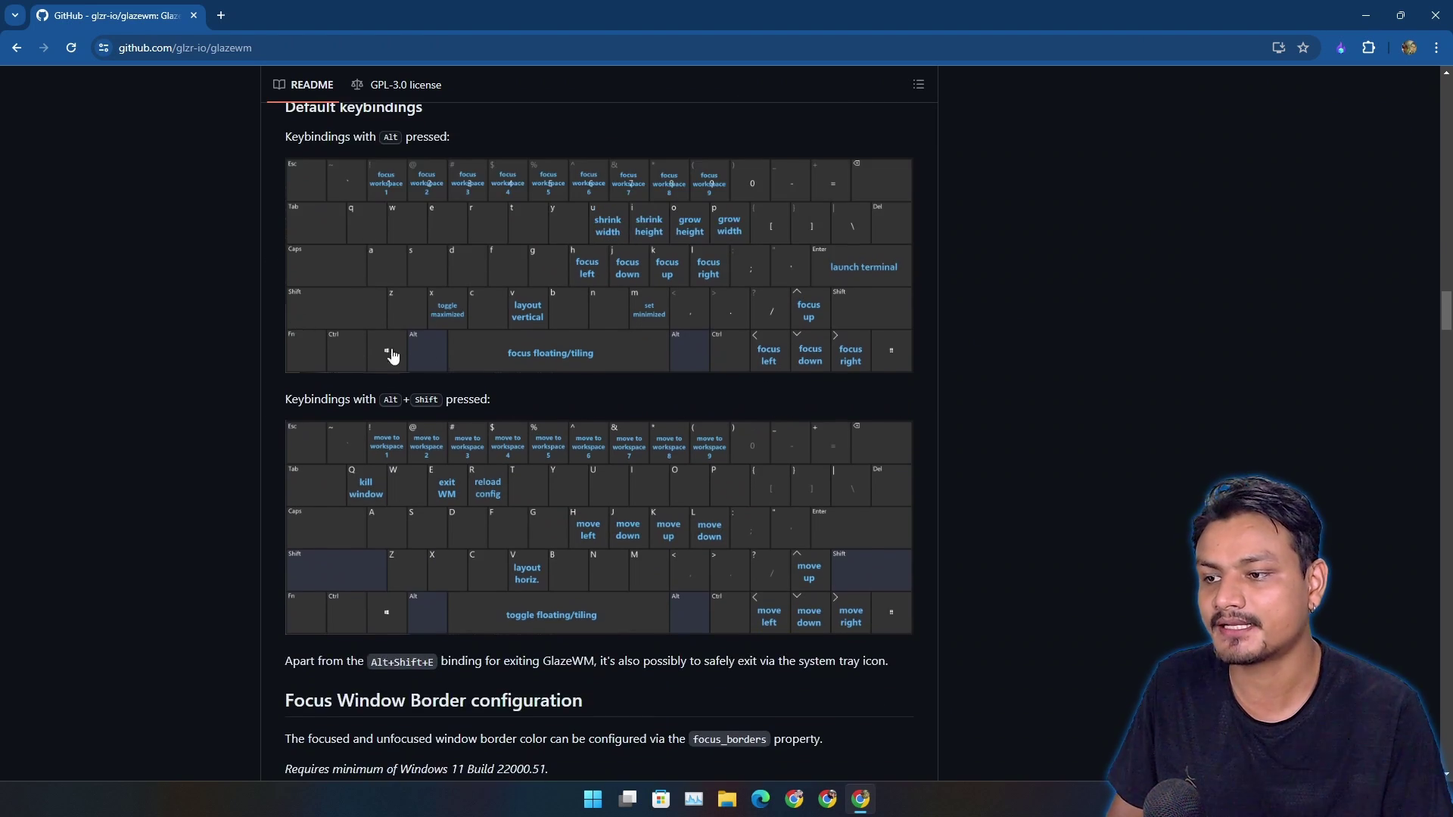
scroll(471, 296, "up", 3)
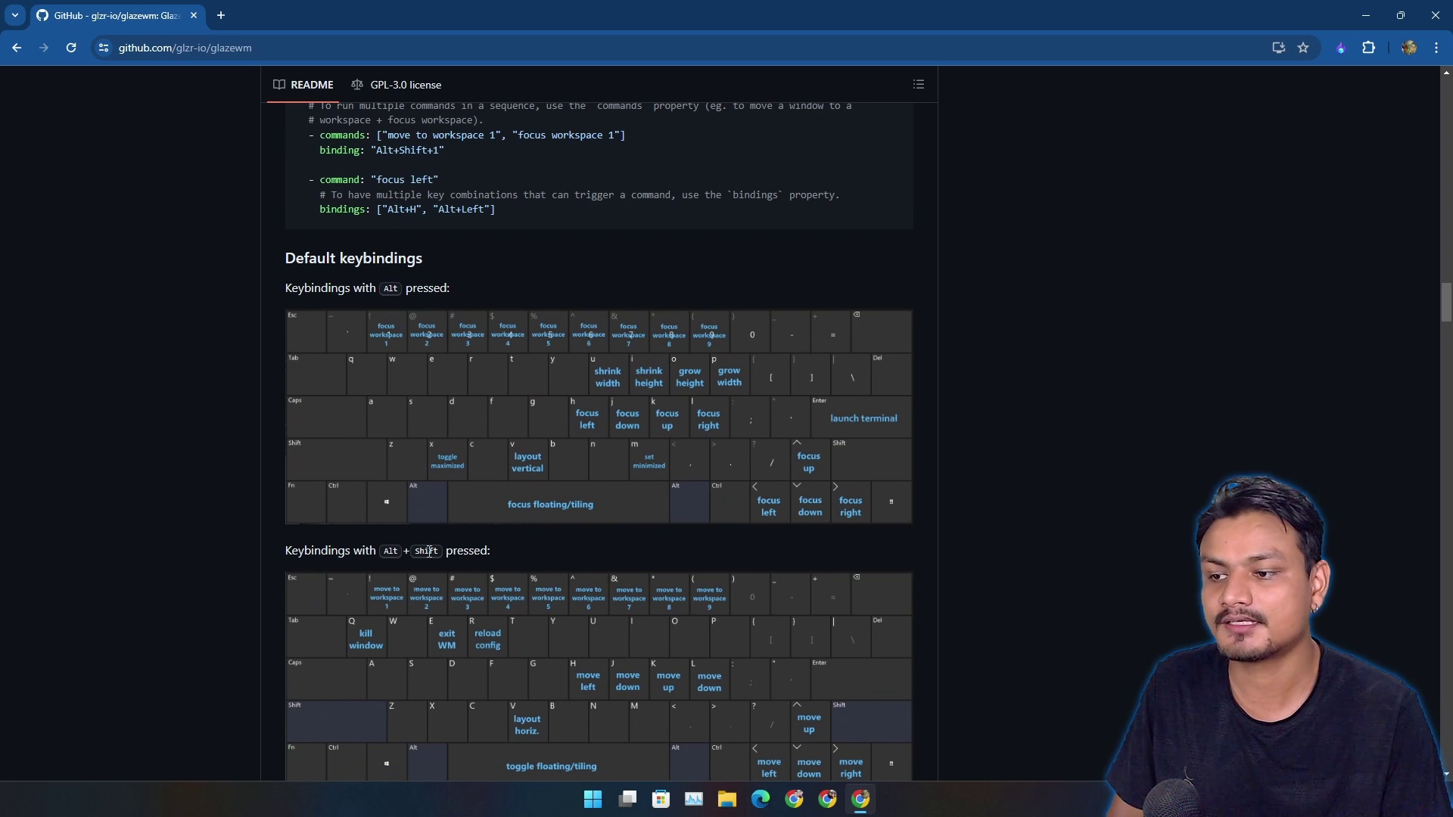
Step: Open the first keybinding image full-size, close it, then open the second chart
left_click(509, 434)
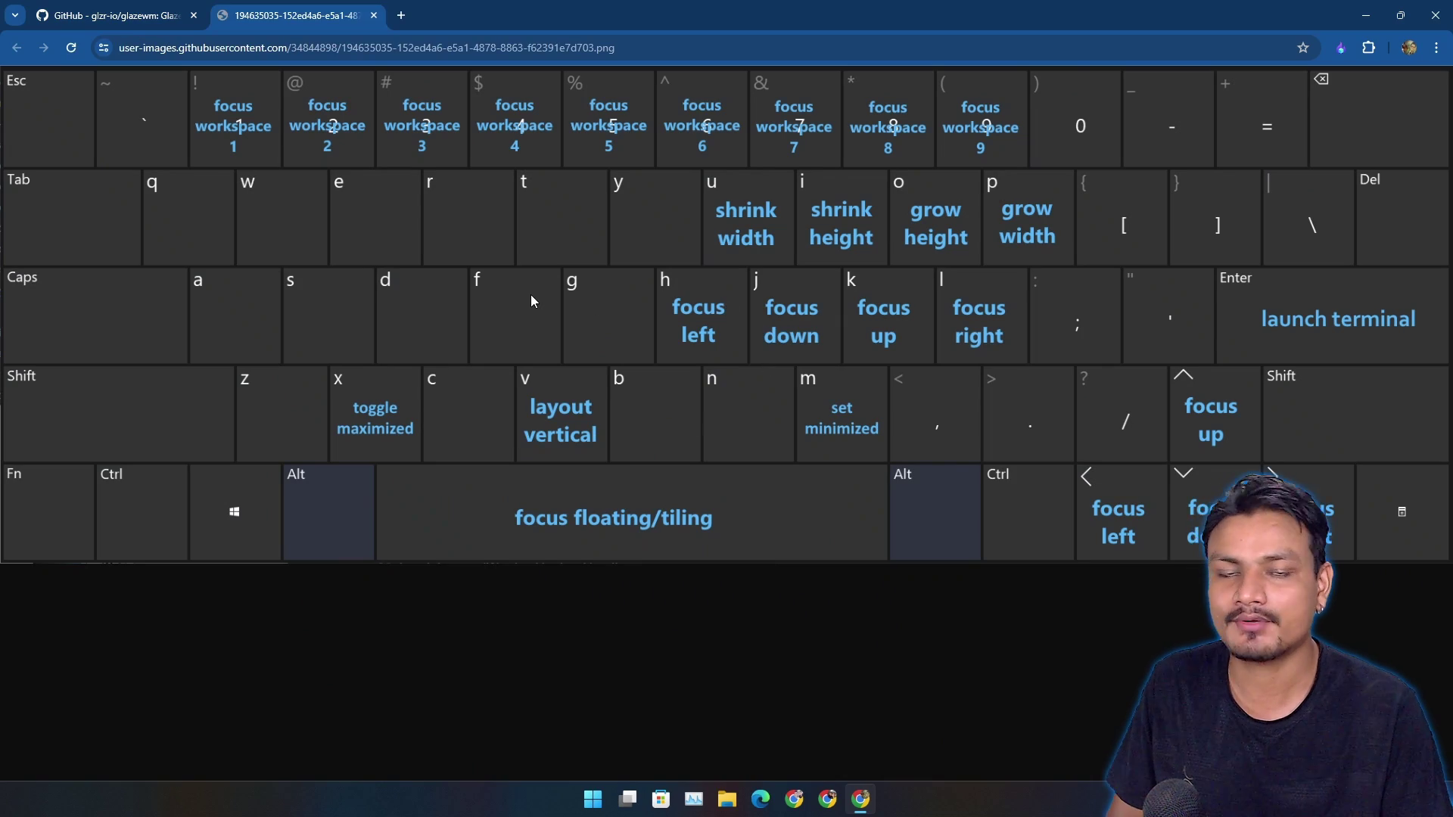
key("ctrl+w")
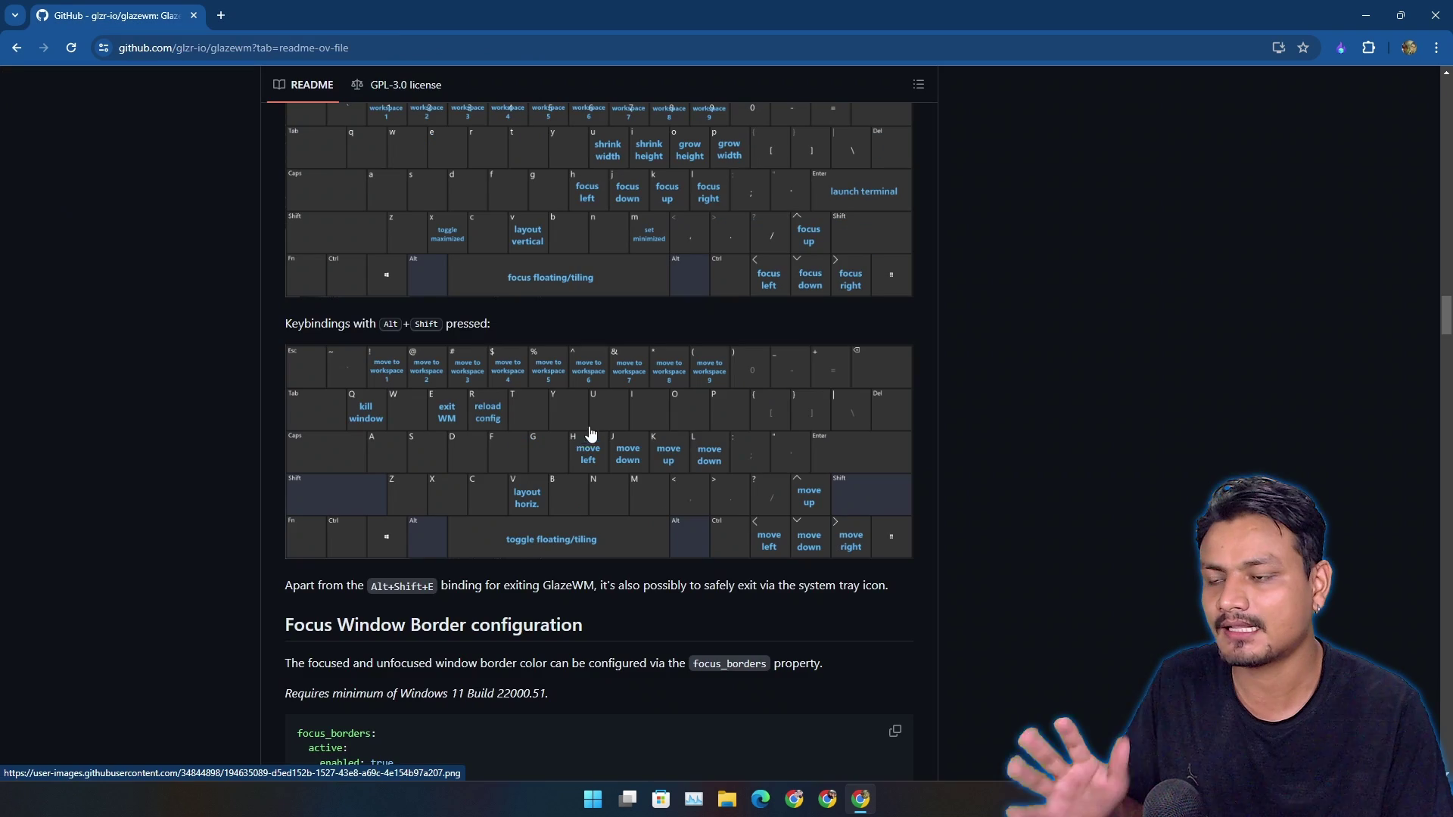
left_click(555, 434)
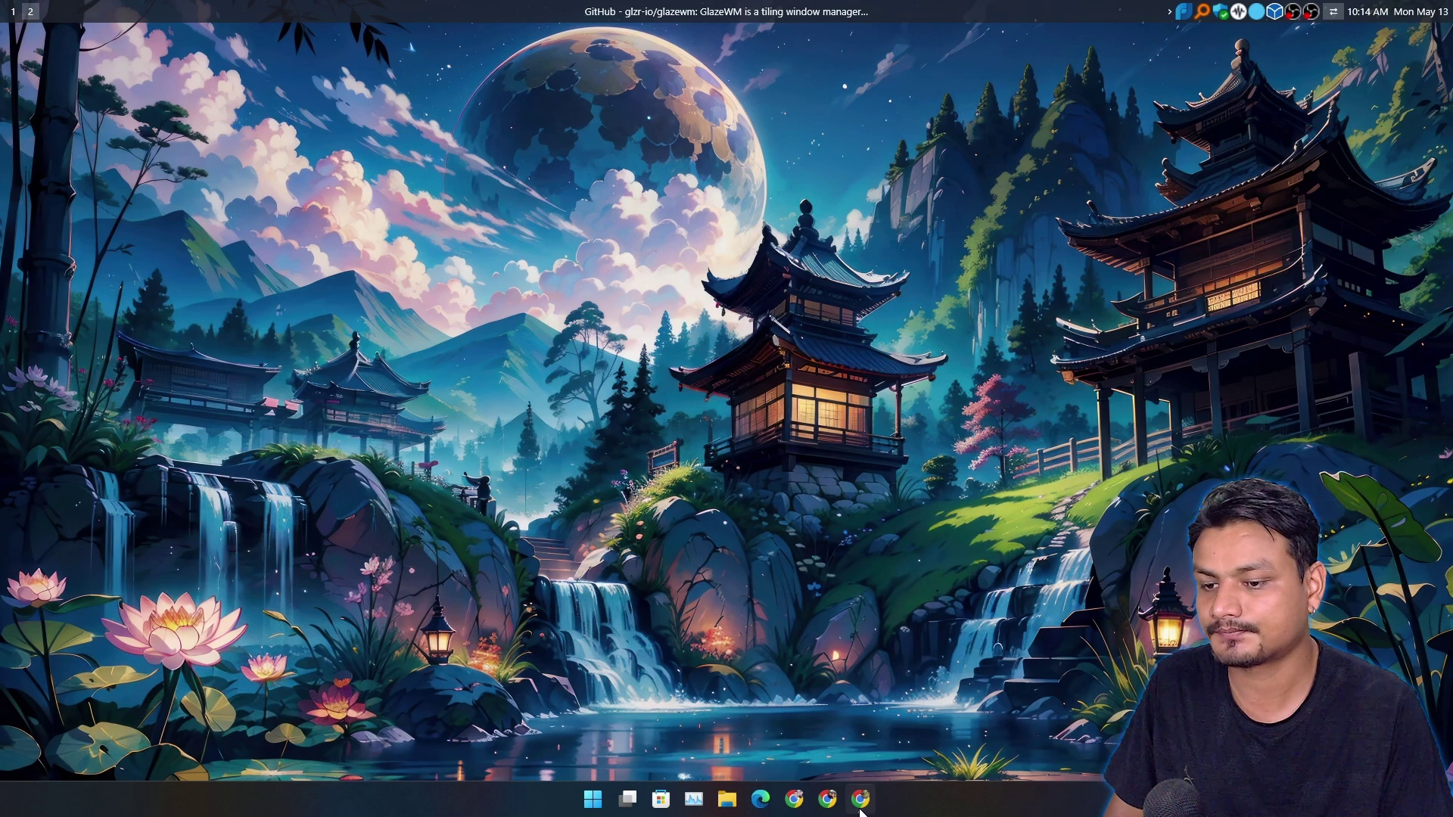
Step: Restore Chrome and un-maximize it so GlazeWM tiles it, then switch to workspace 1
left_click(860, 802)
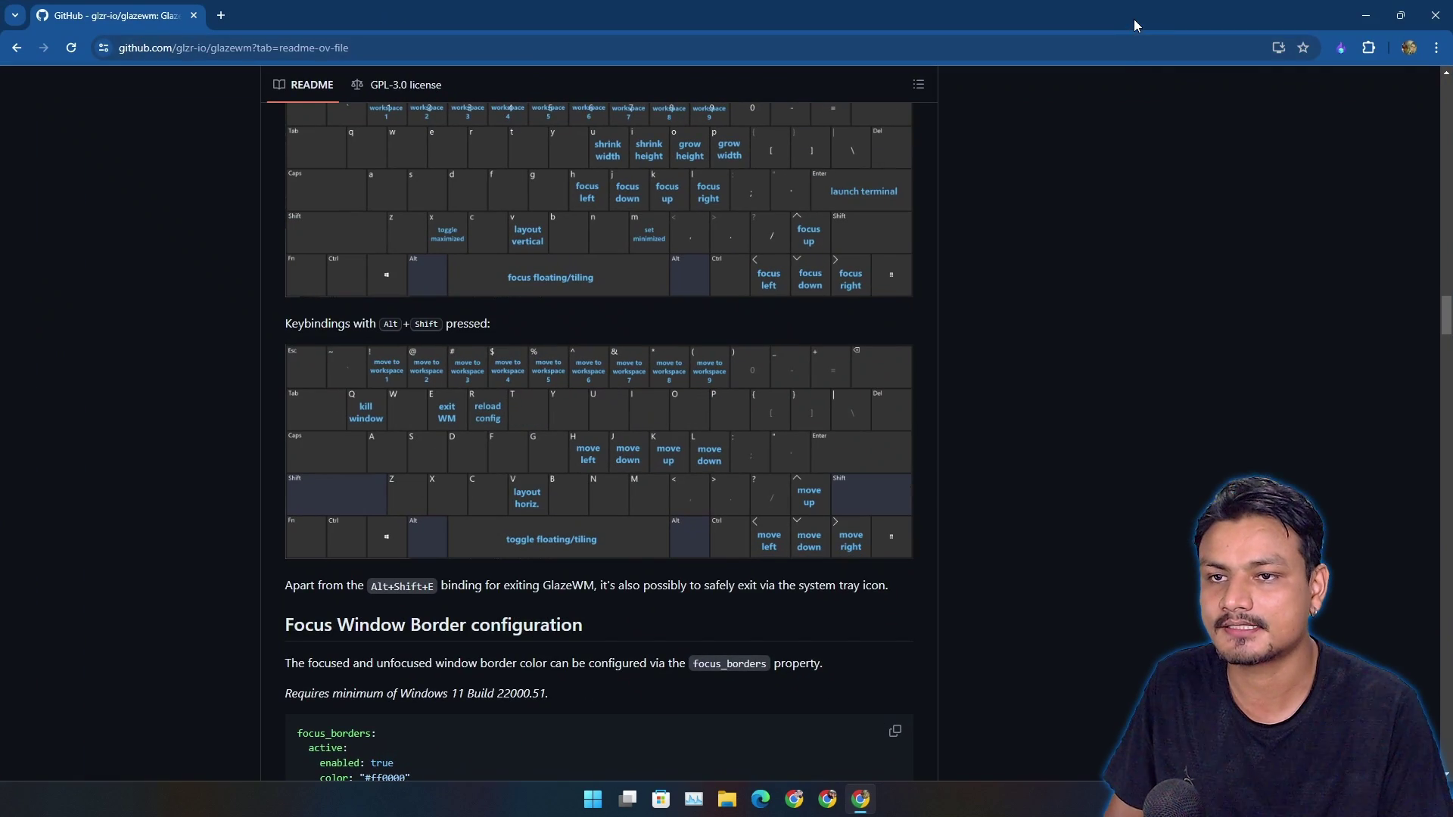
left_click_drag(1133, 19, 1065, 70)
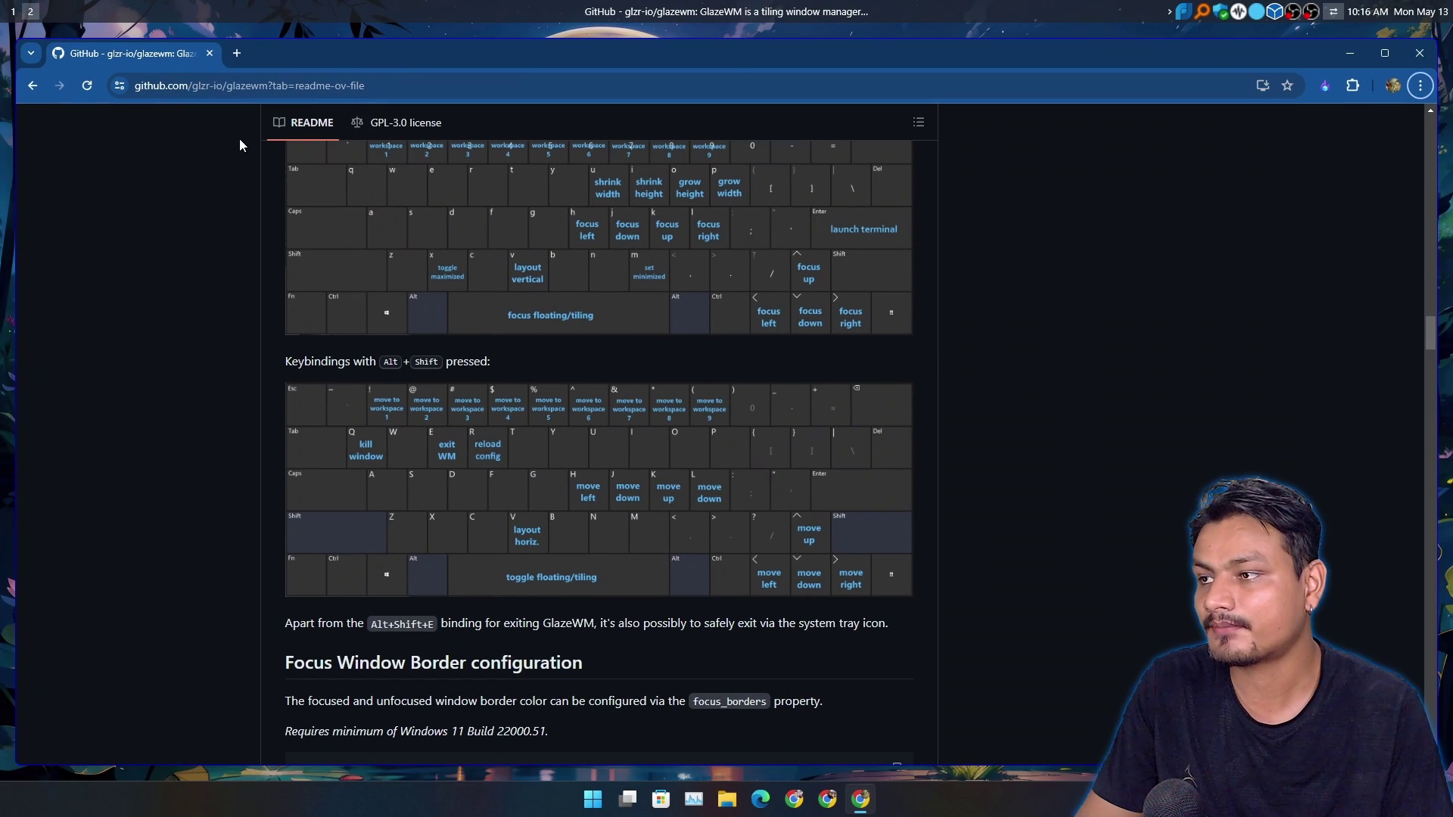
key("alt+1")
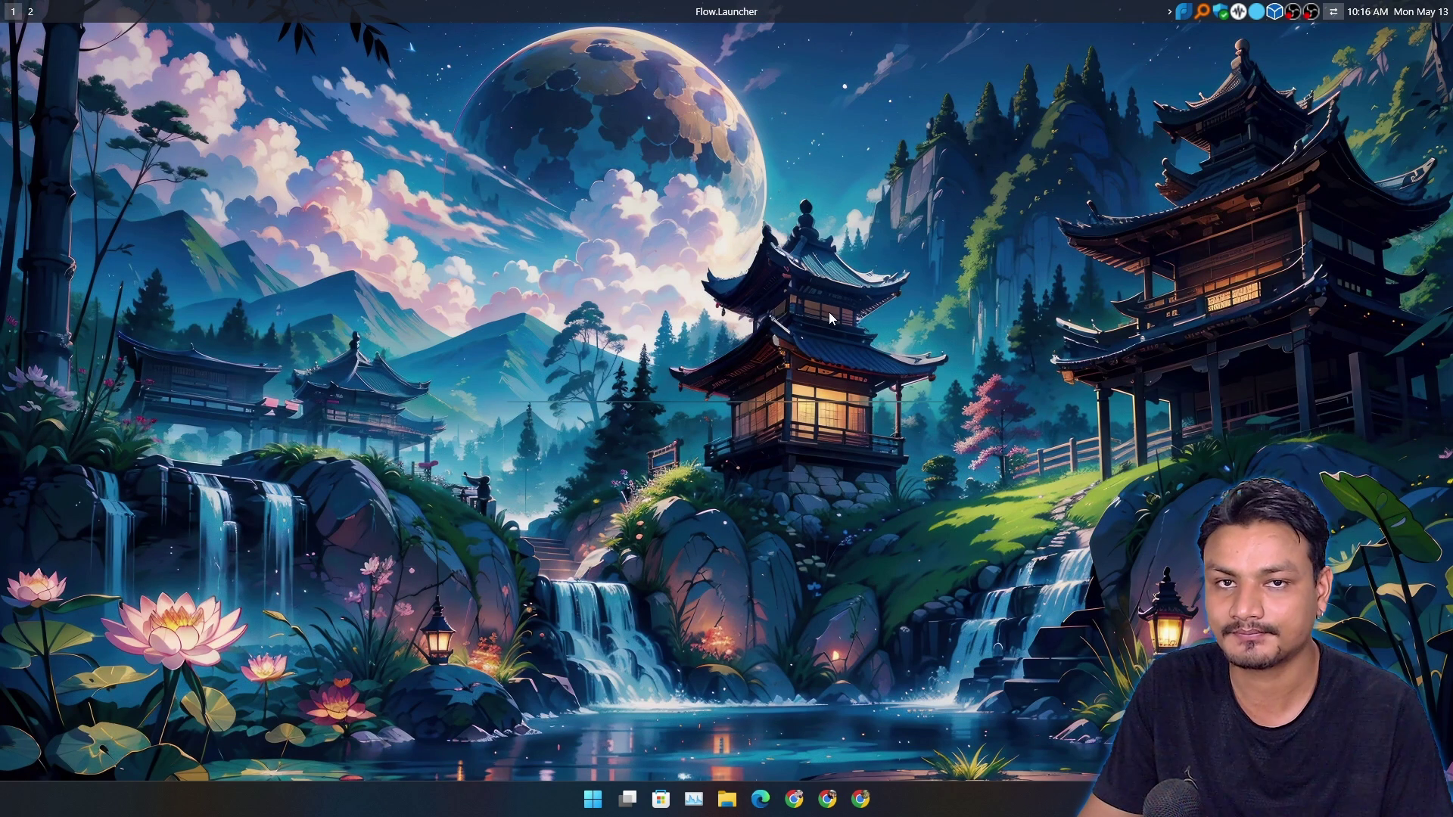
Step: Open File Explorer at This PC, then switch windows until the GitHub browser is back in front
left_click(726, 798)
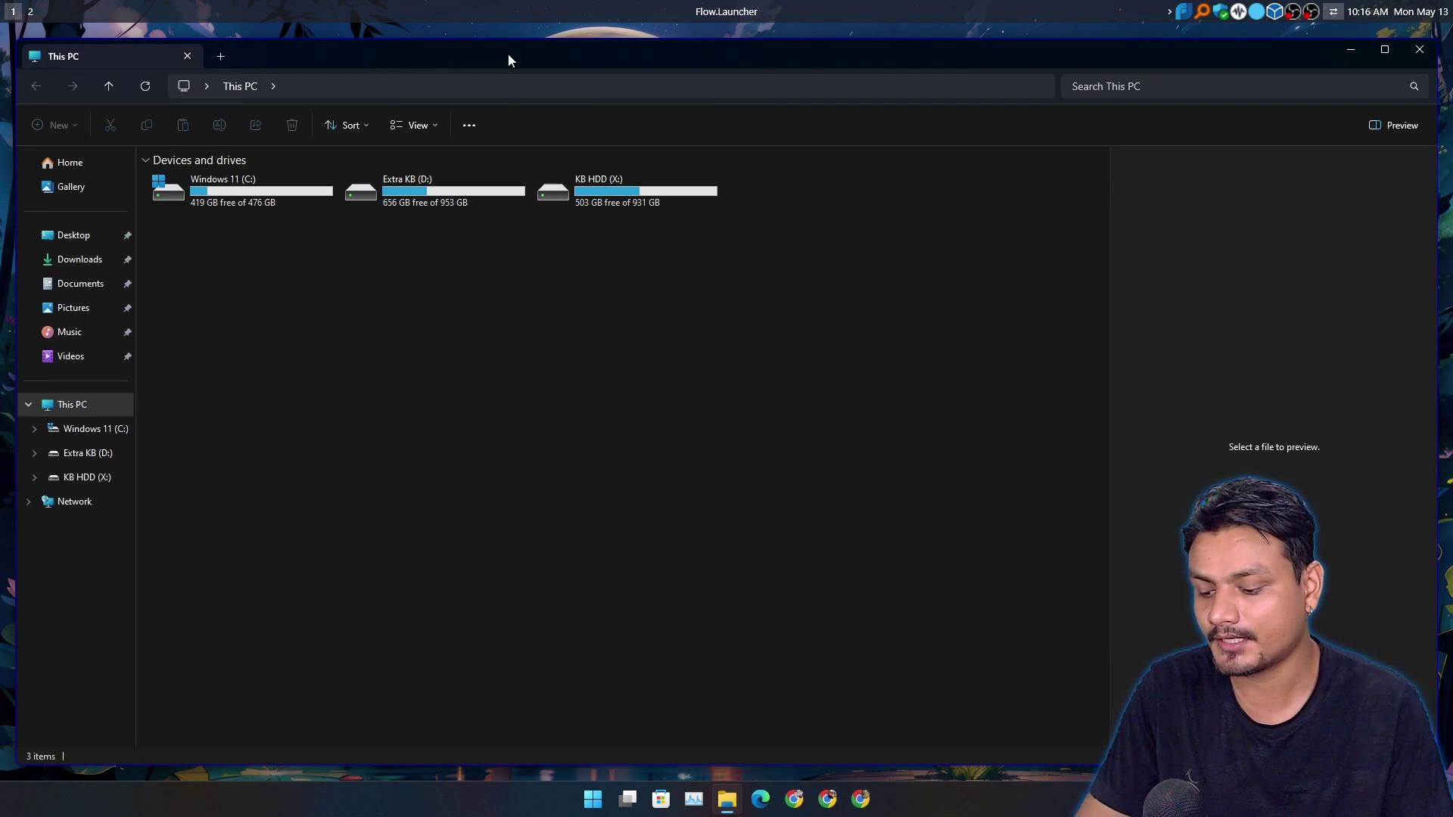
key("alt+2")
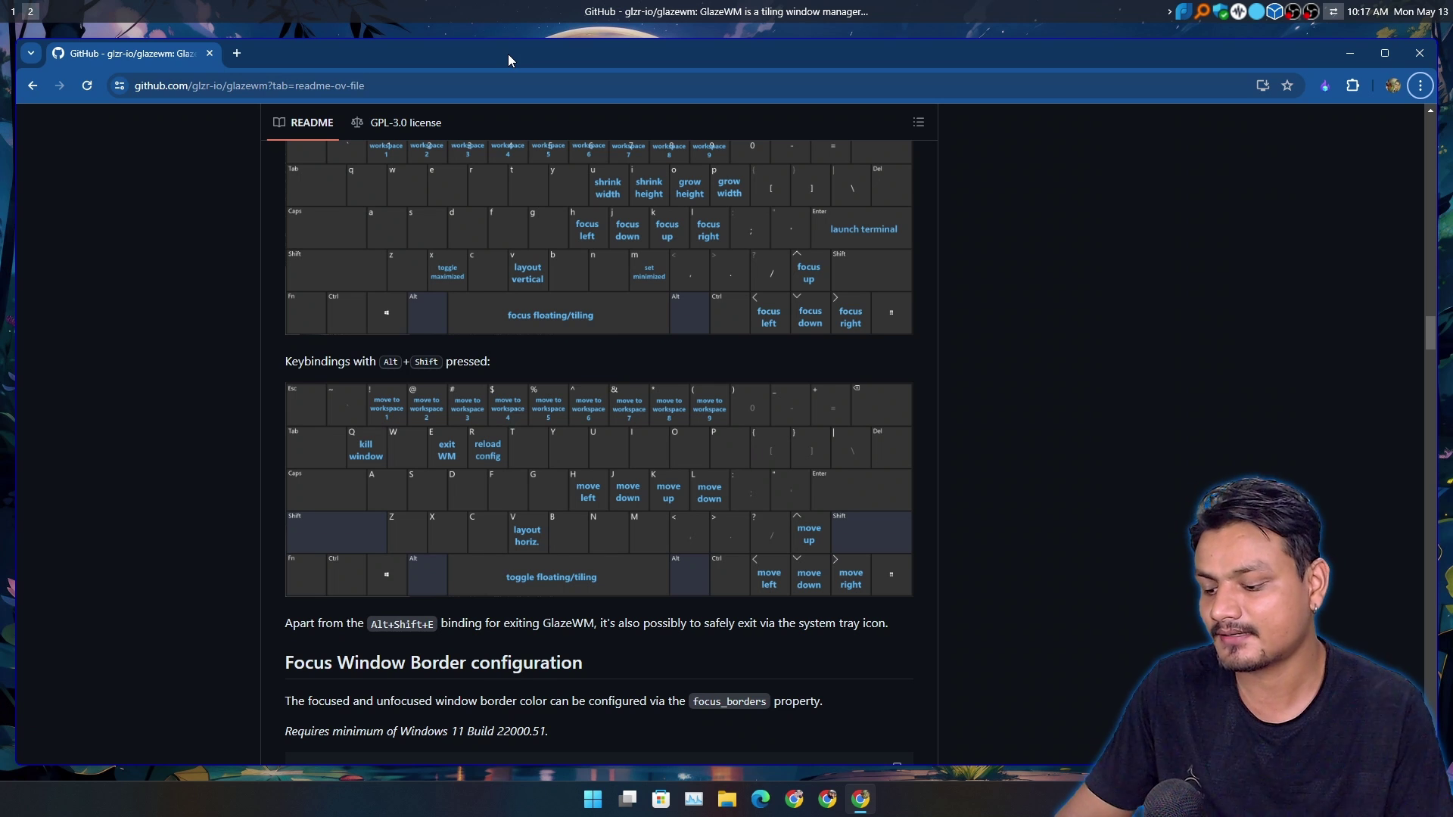
key("alt+Tab")
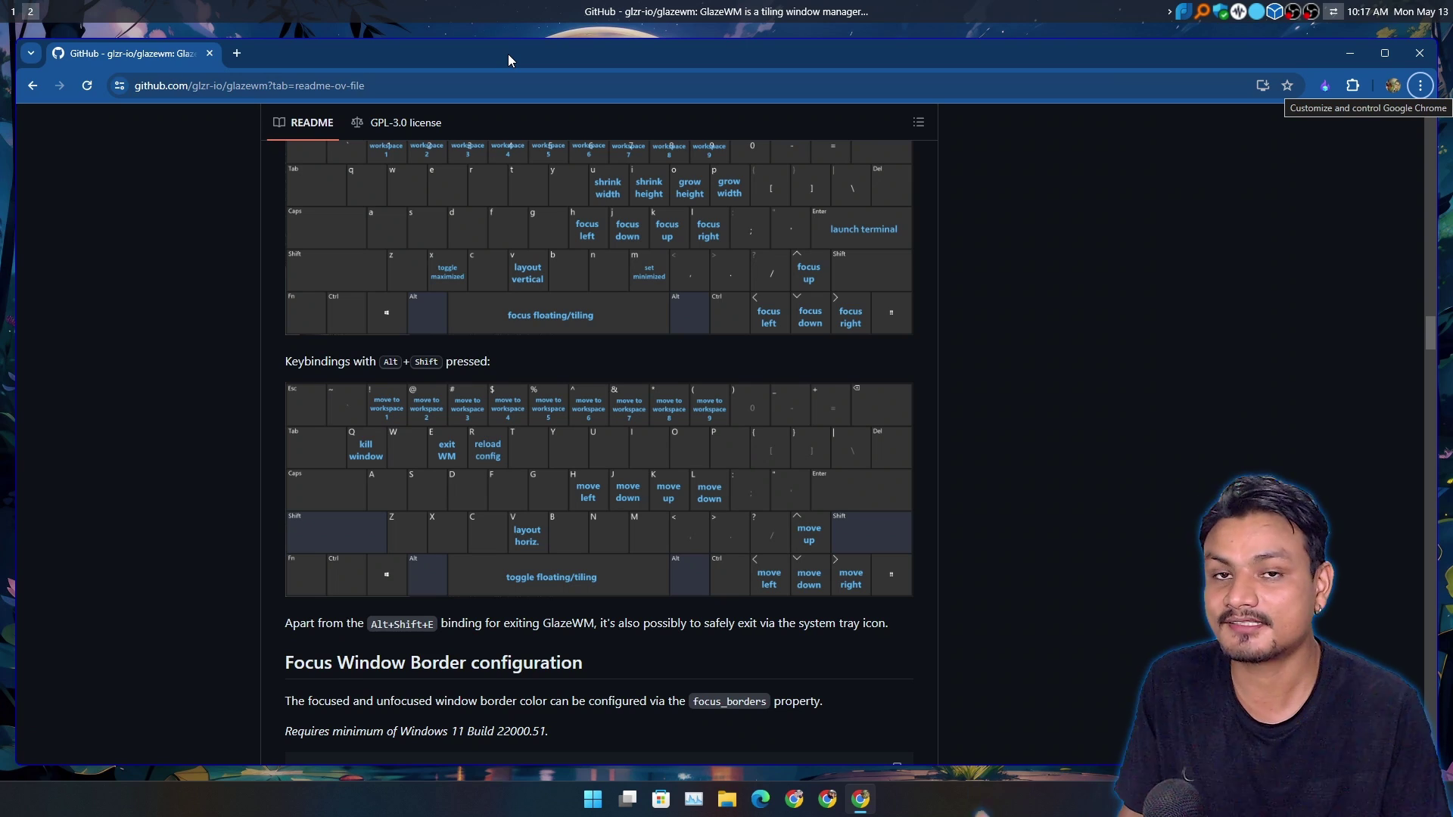
key("super+e")
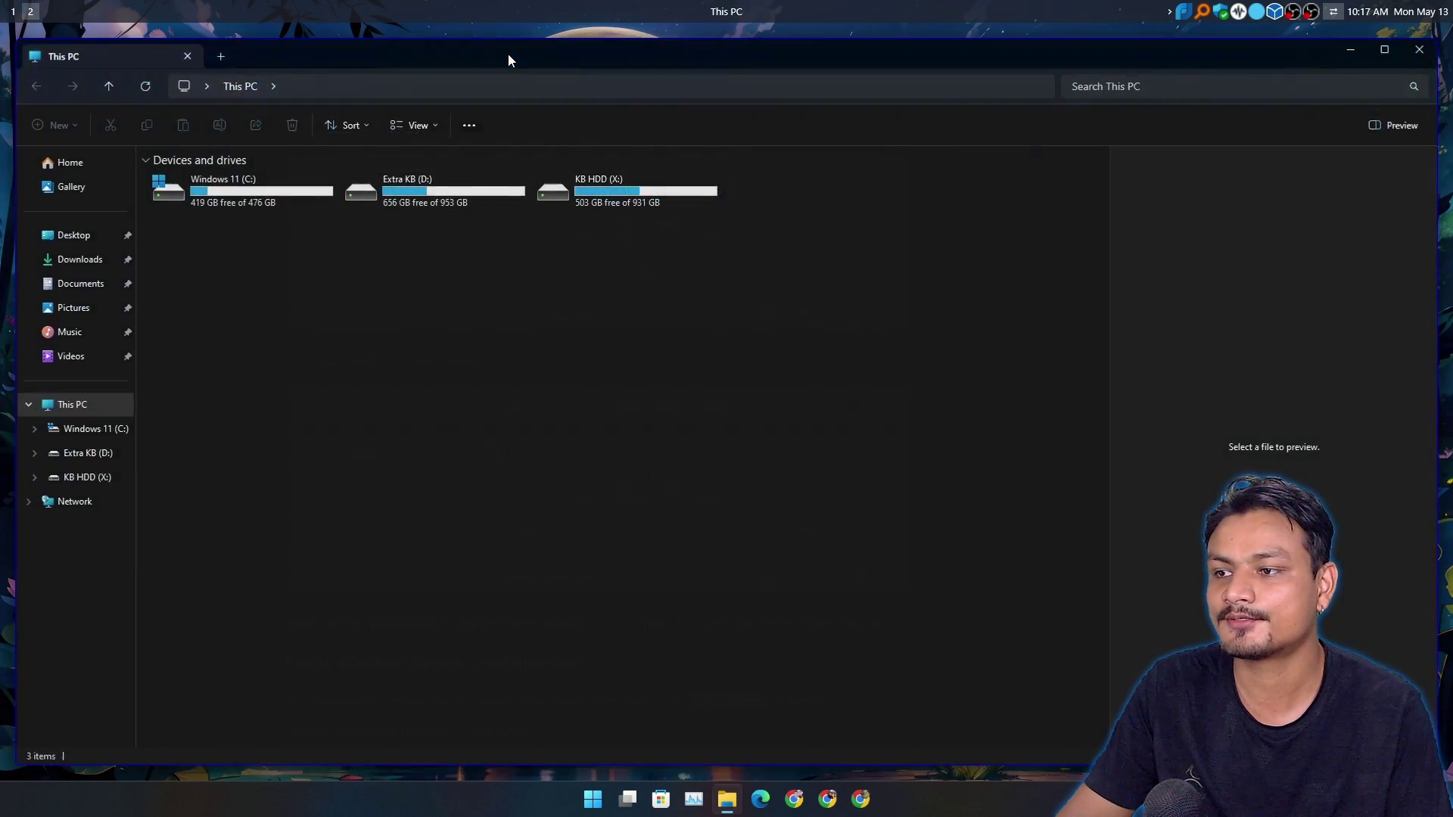
key("alt+F4")
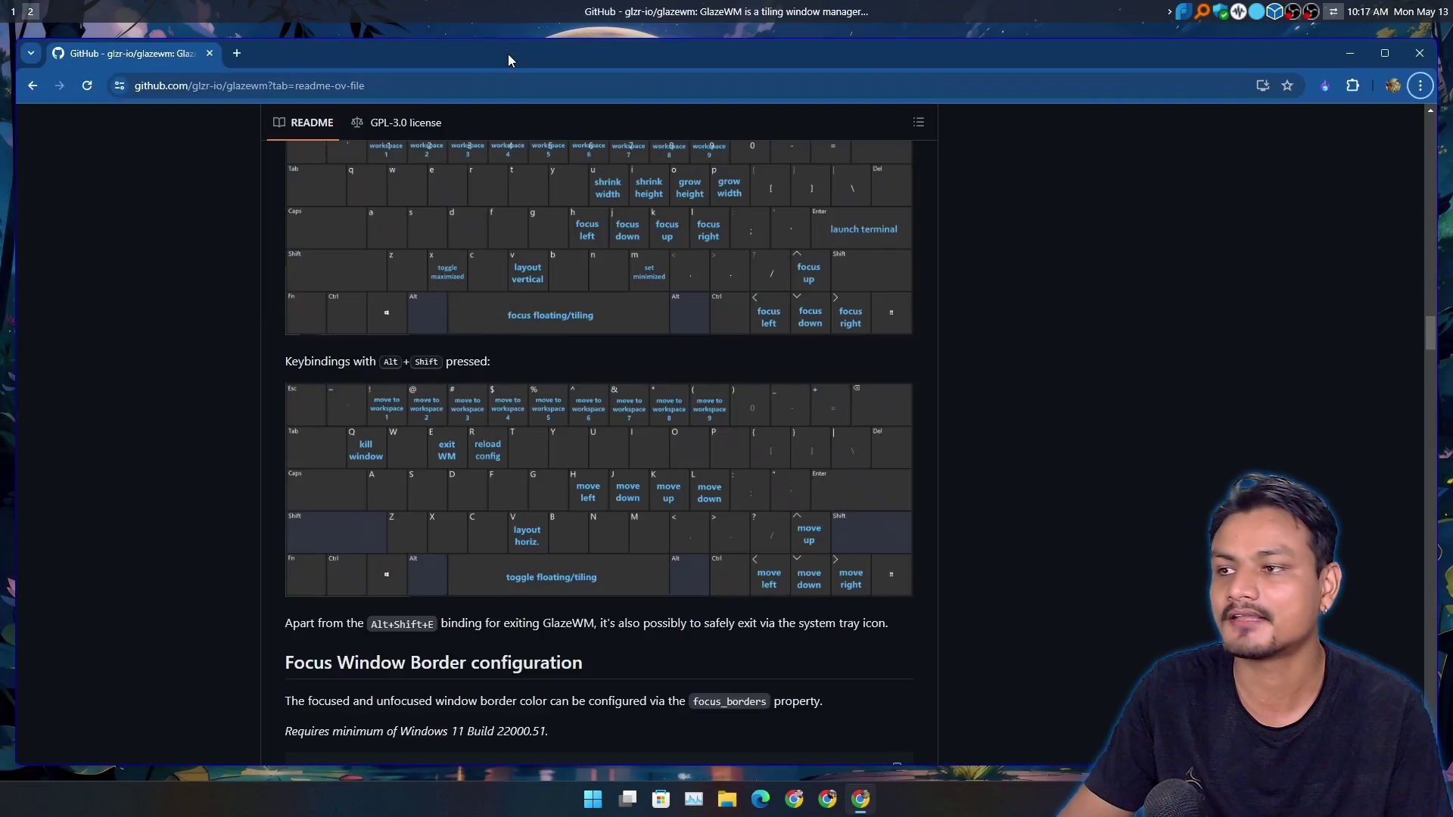
Step: Tile Microsoft Store and a new Edge window beside the browser, then send the Store to workspace 3
key("super+e")
key("alt+F4")
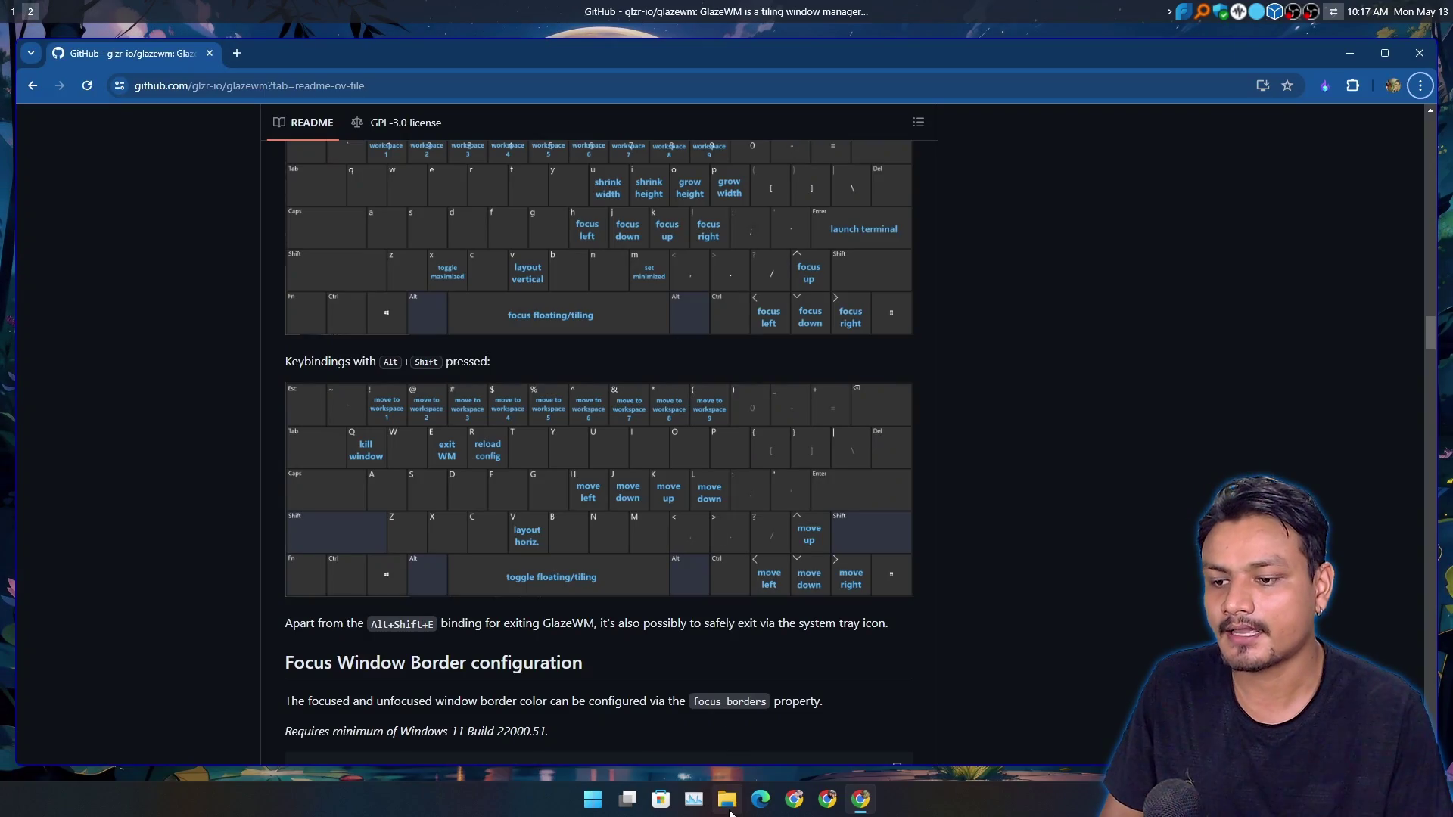
left_click(662, 811)
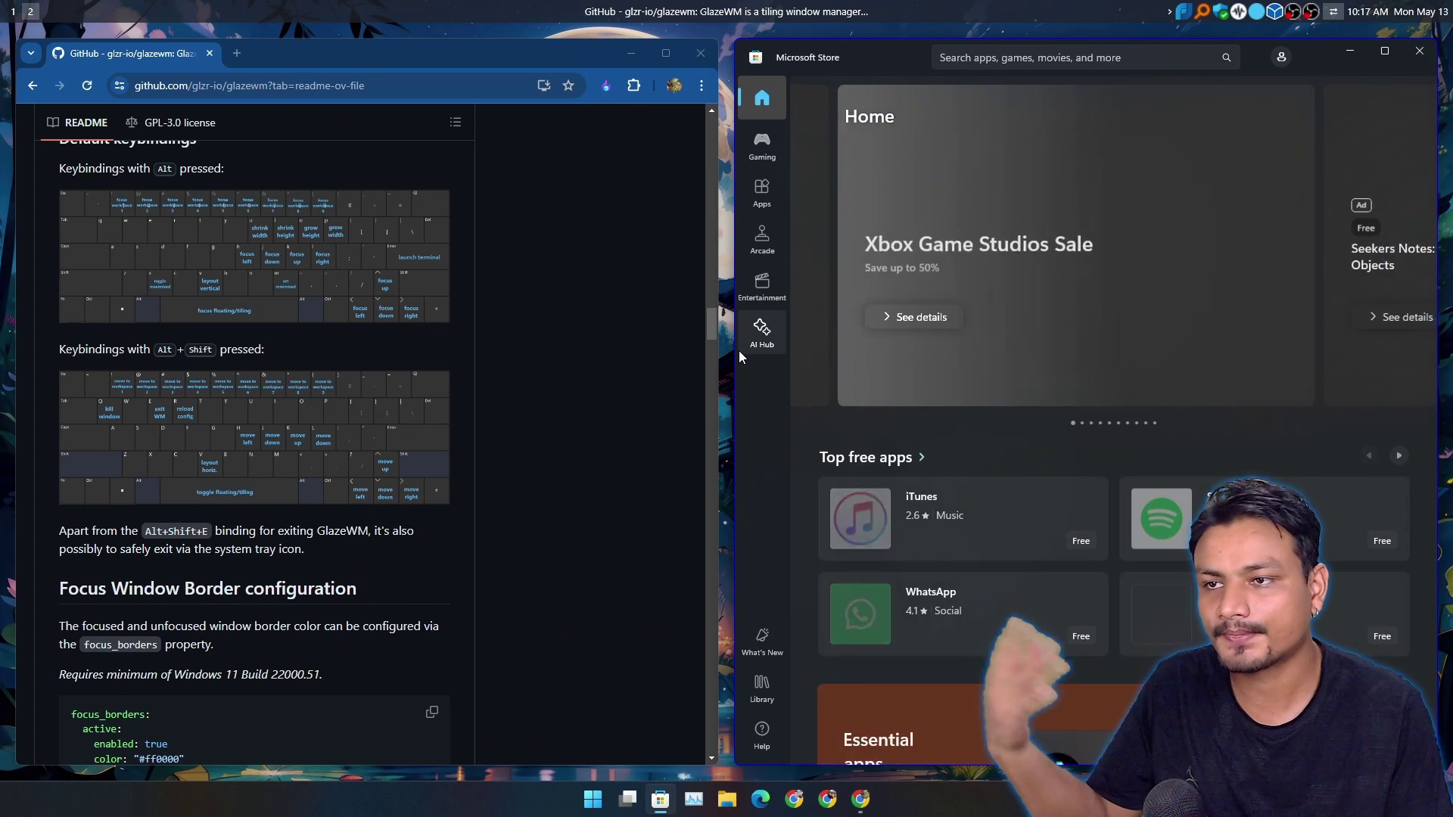
left_click(761, 814)
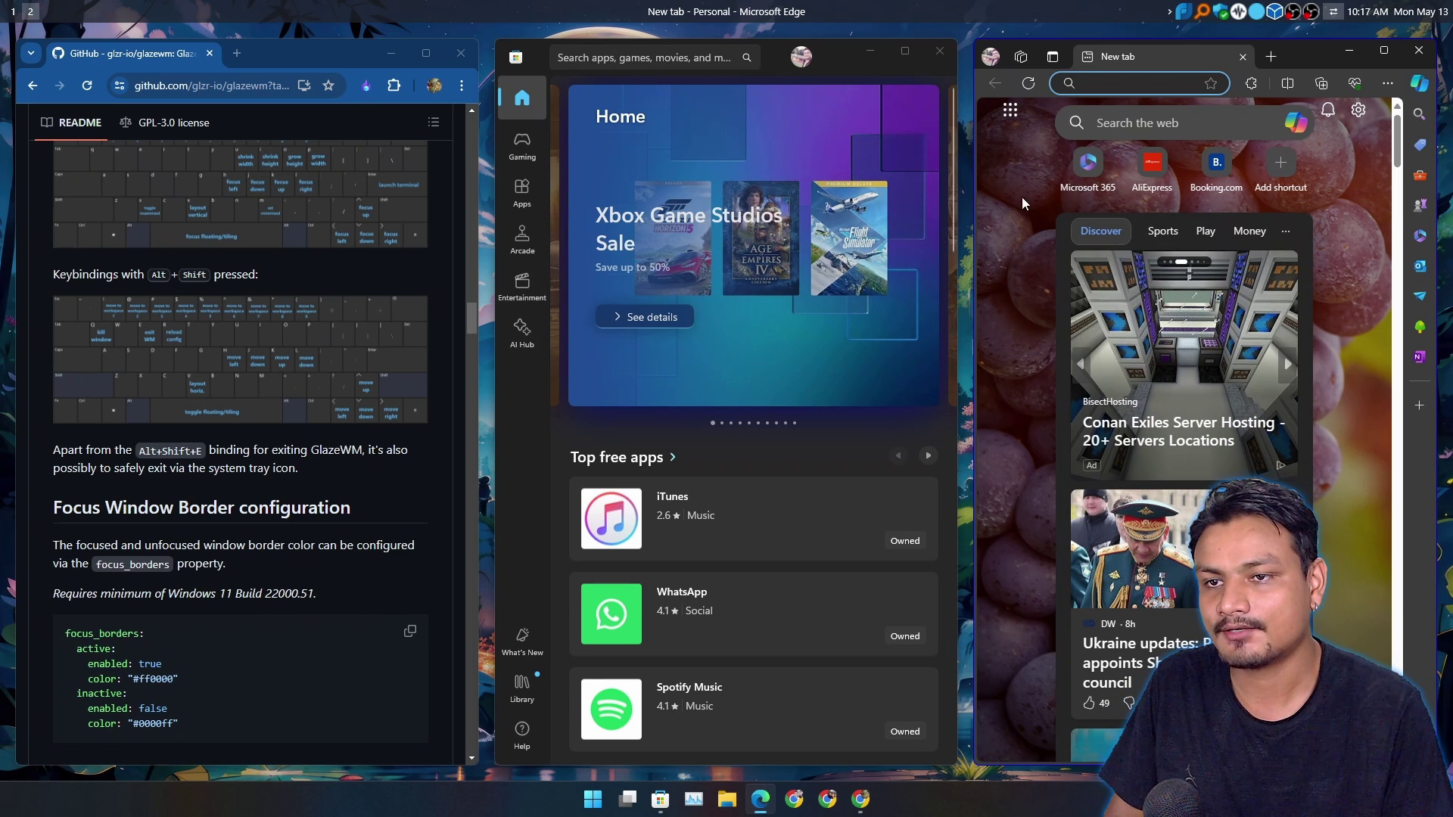
left_click(835, 68)
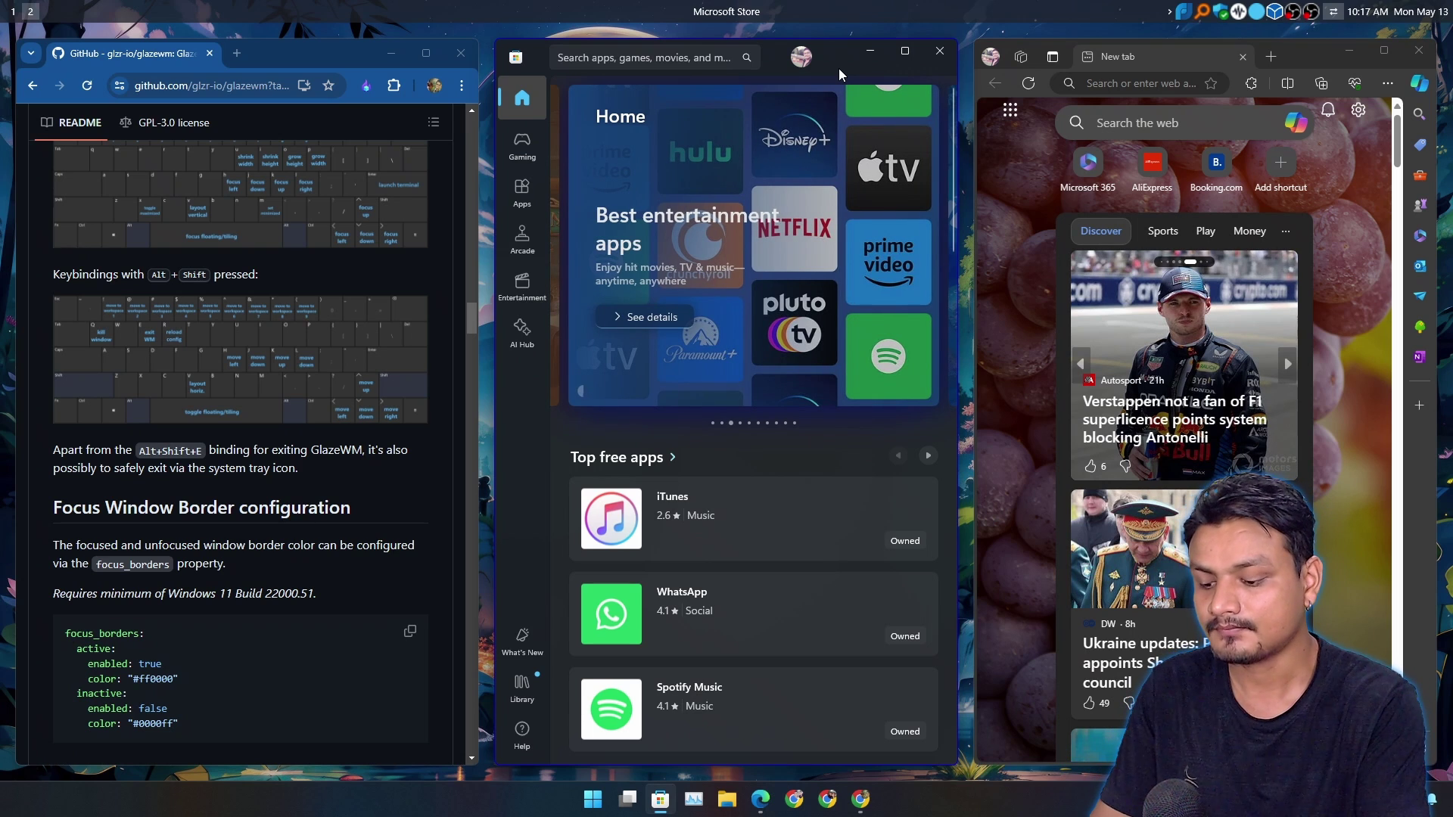
key("alt+shift+3")
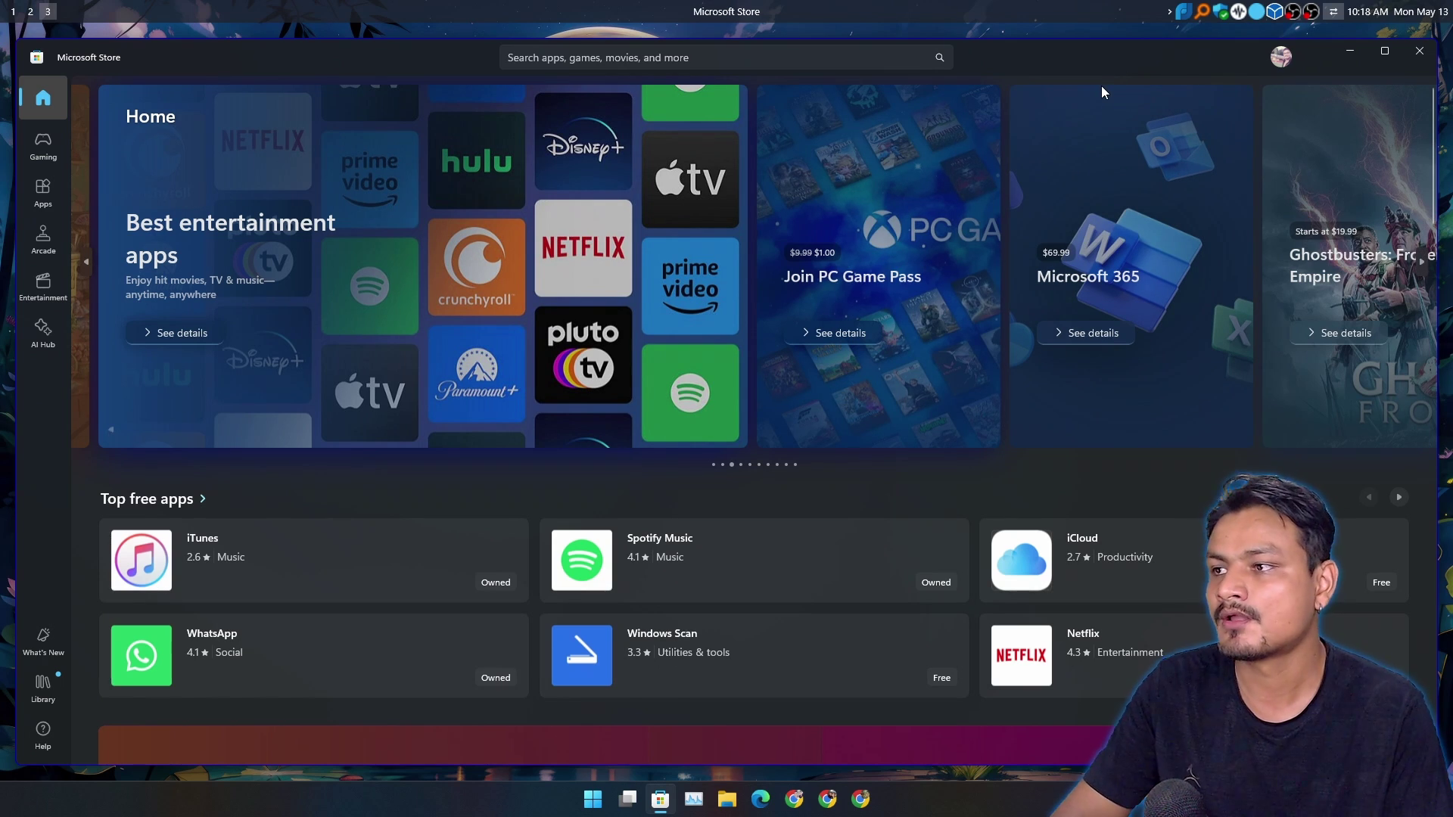
Step: Switch among workspaces 1–3 and close the Microsoft Store window on workspace 3
key("alt+1")
key("alt+2")
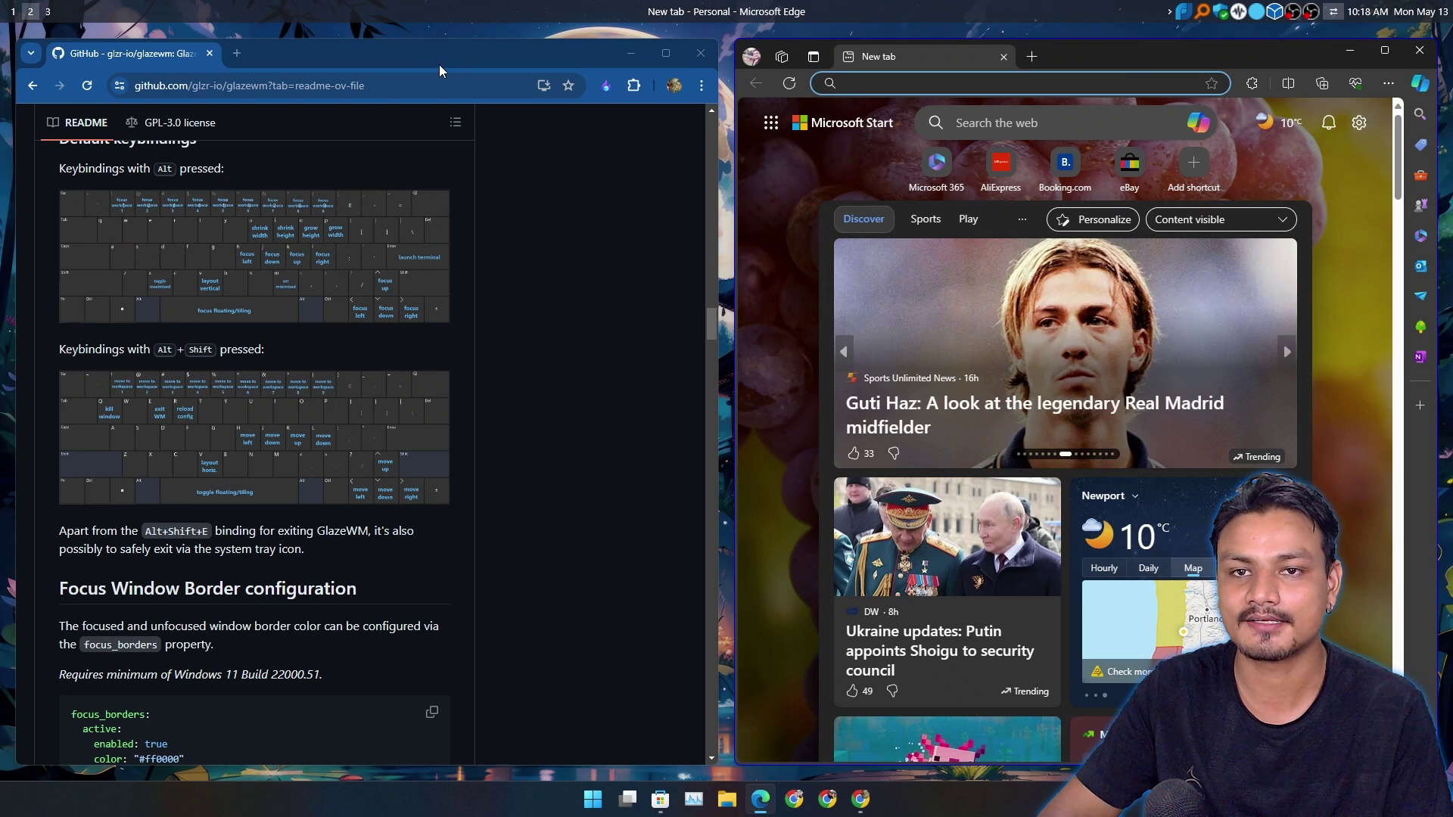
left_click(52, 12)
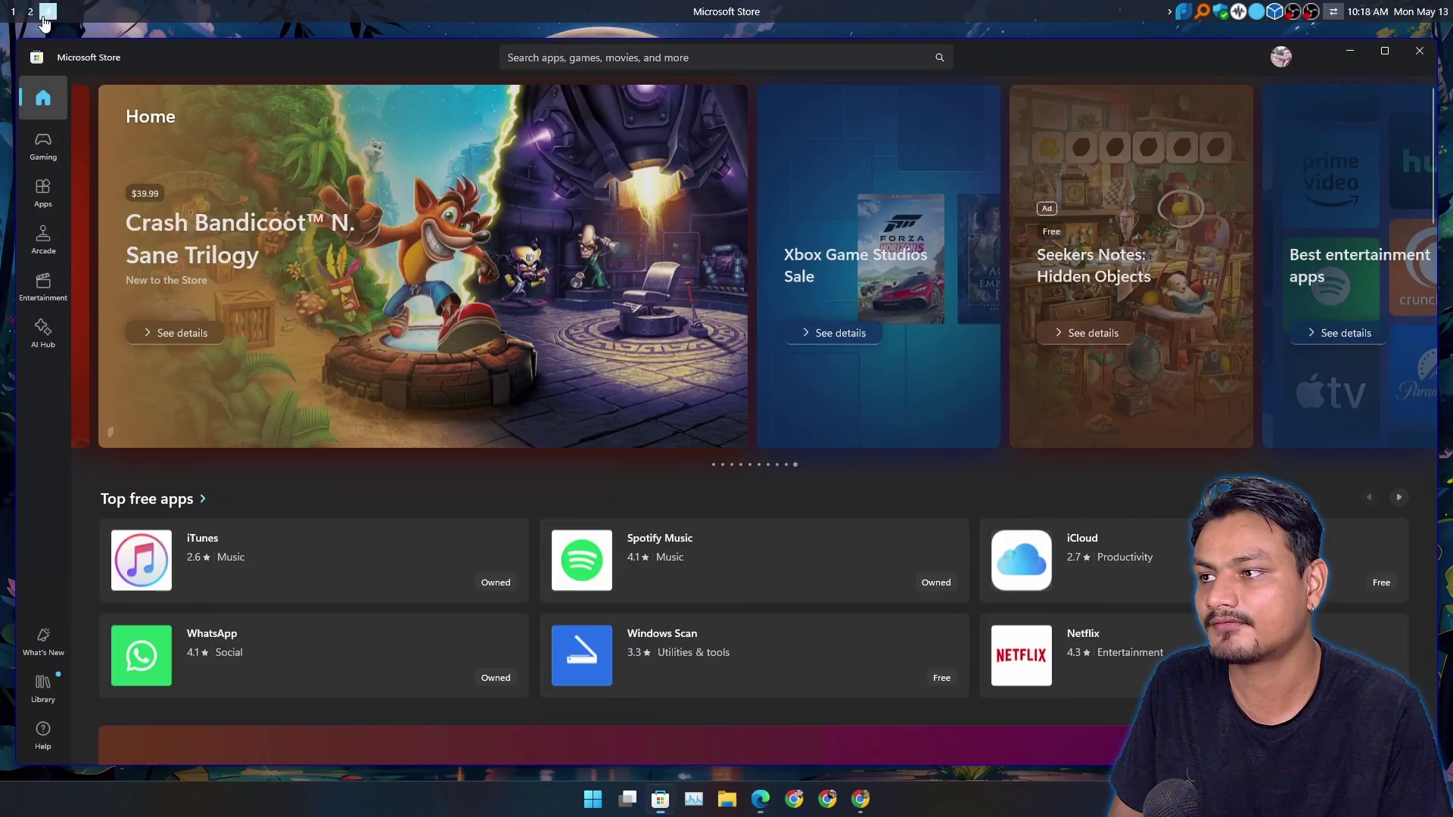
left_click(30, 12)
left_click(17, 20)
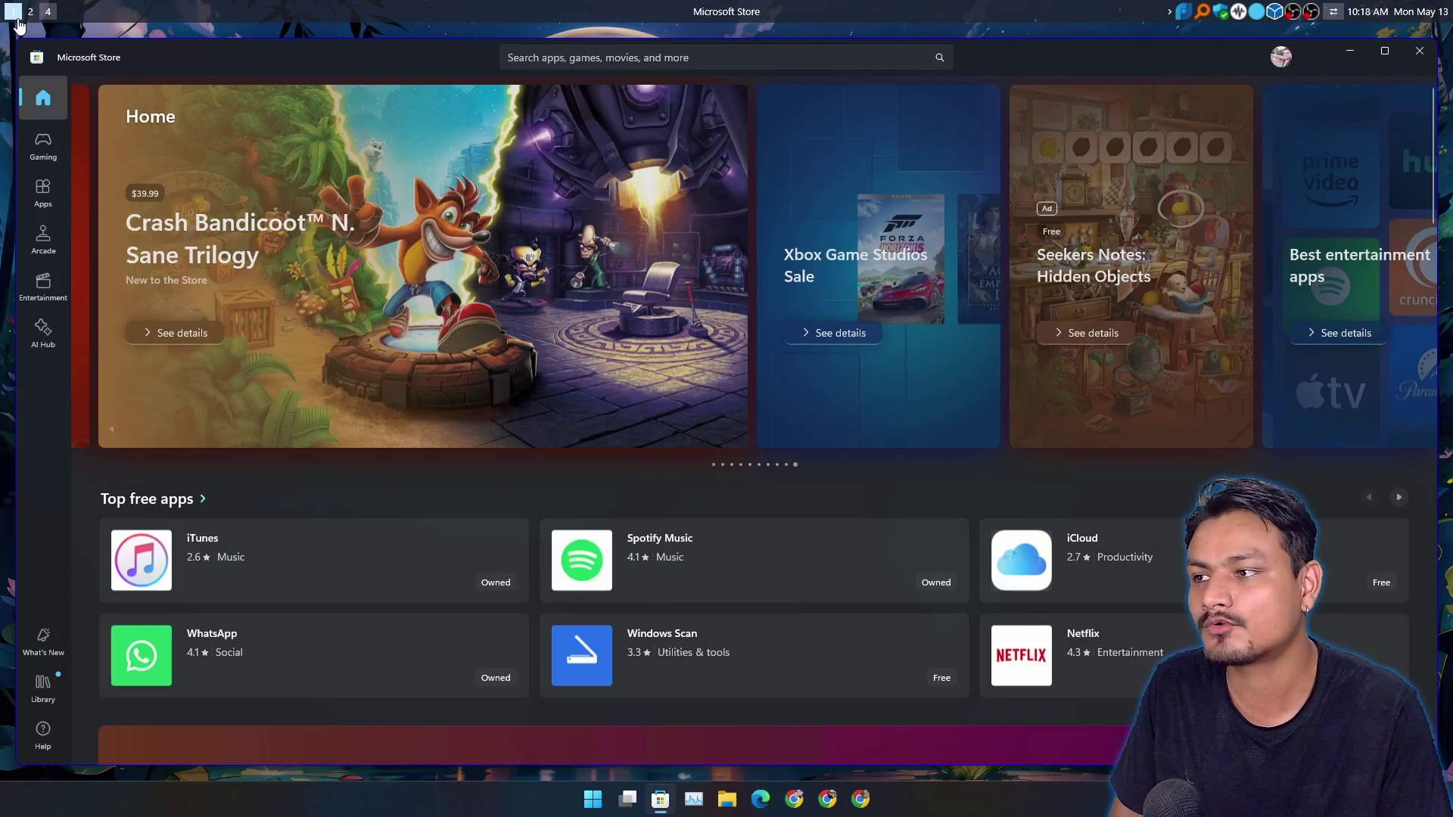
left_click(18, 21)
left_click(49, 13)
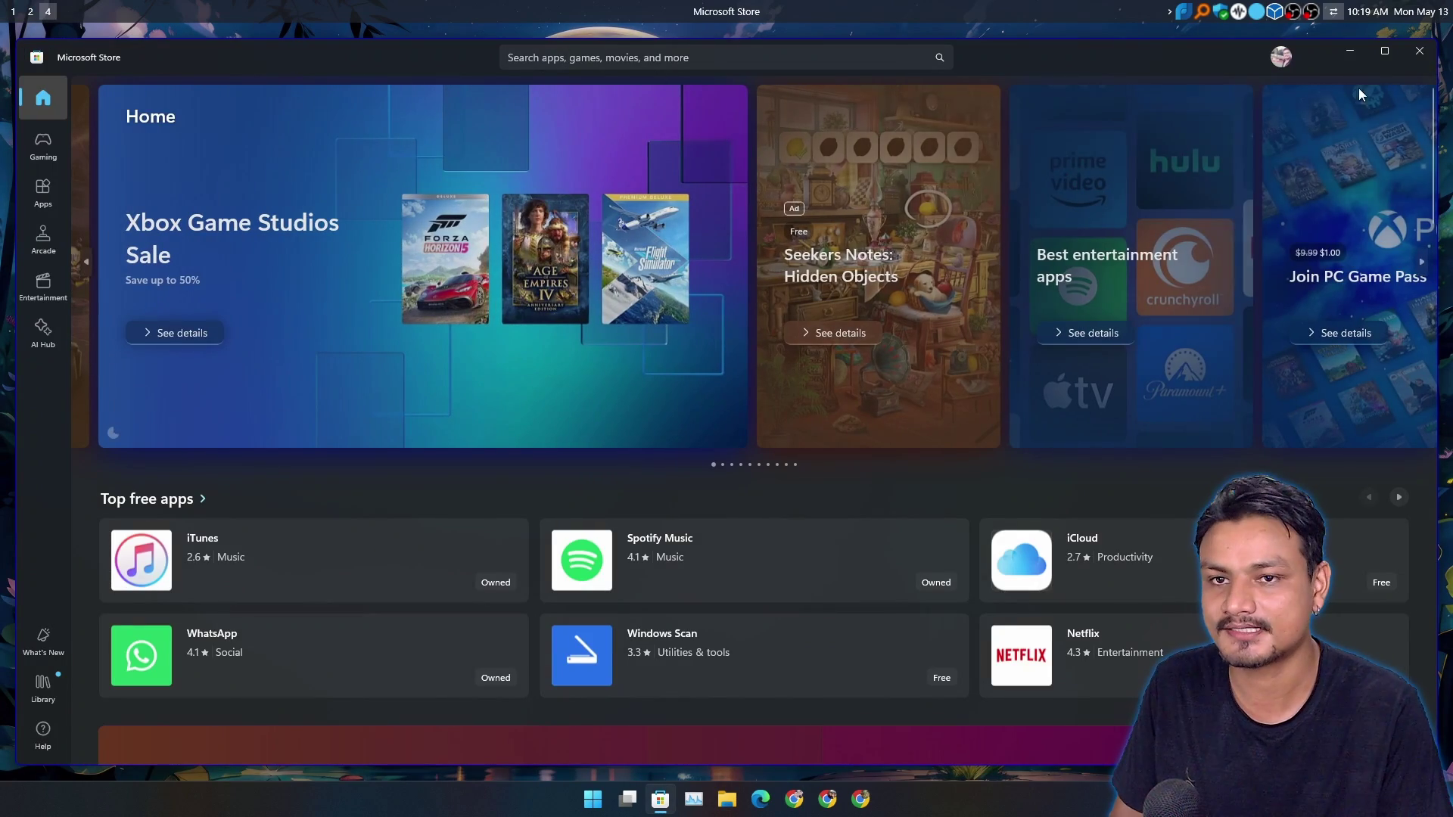
left_click(1419, 51)
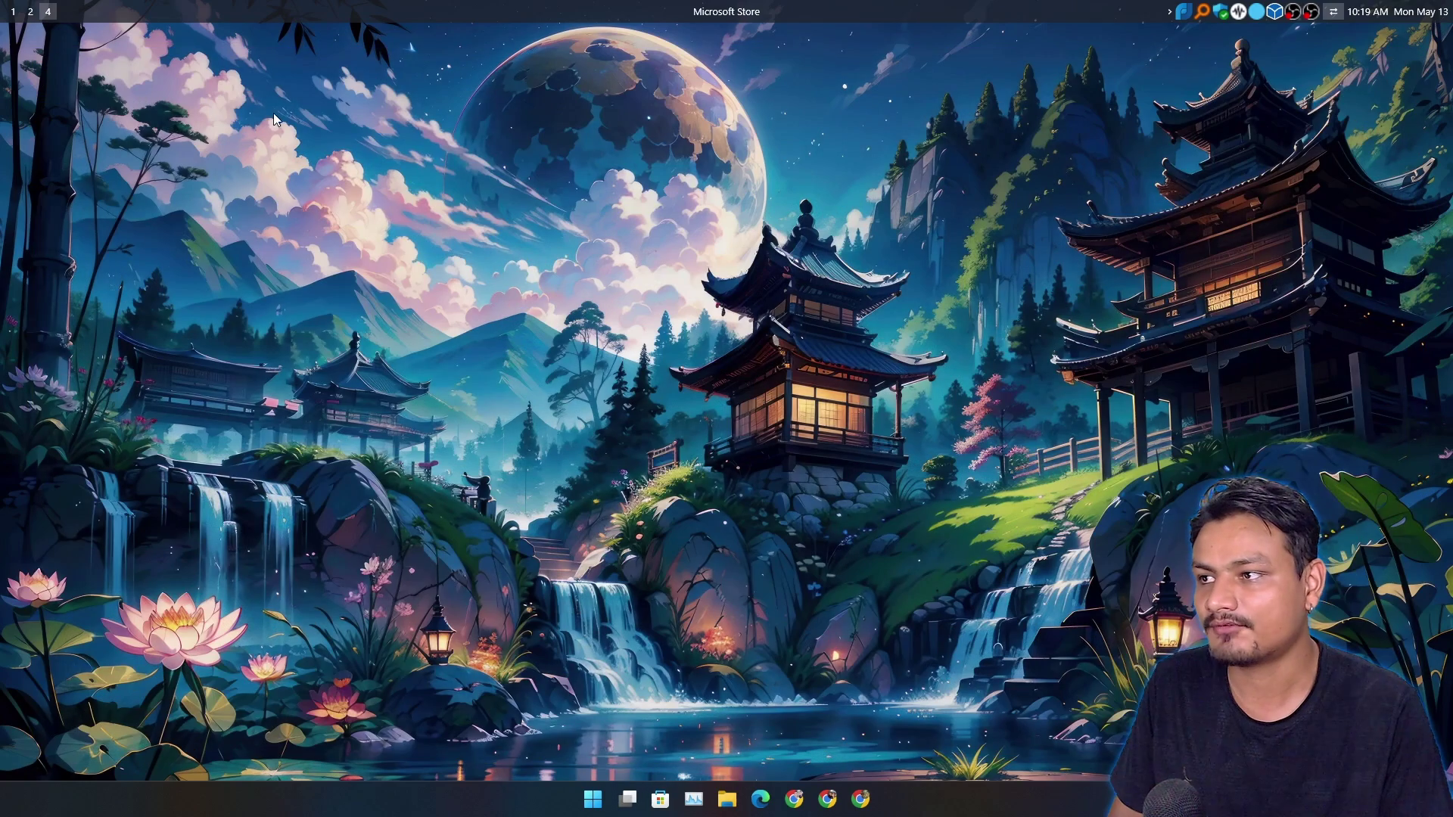
Step: Move the Edge window from workspace 2 to workspace 3 and return to workspace 2
left_click(31, 11)
left_click_drag(1128, 61, 979, 66)
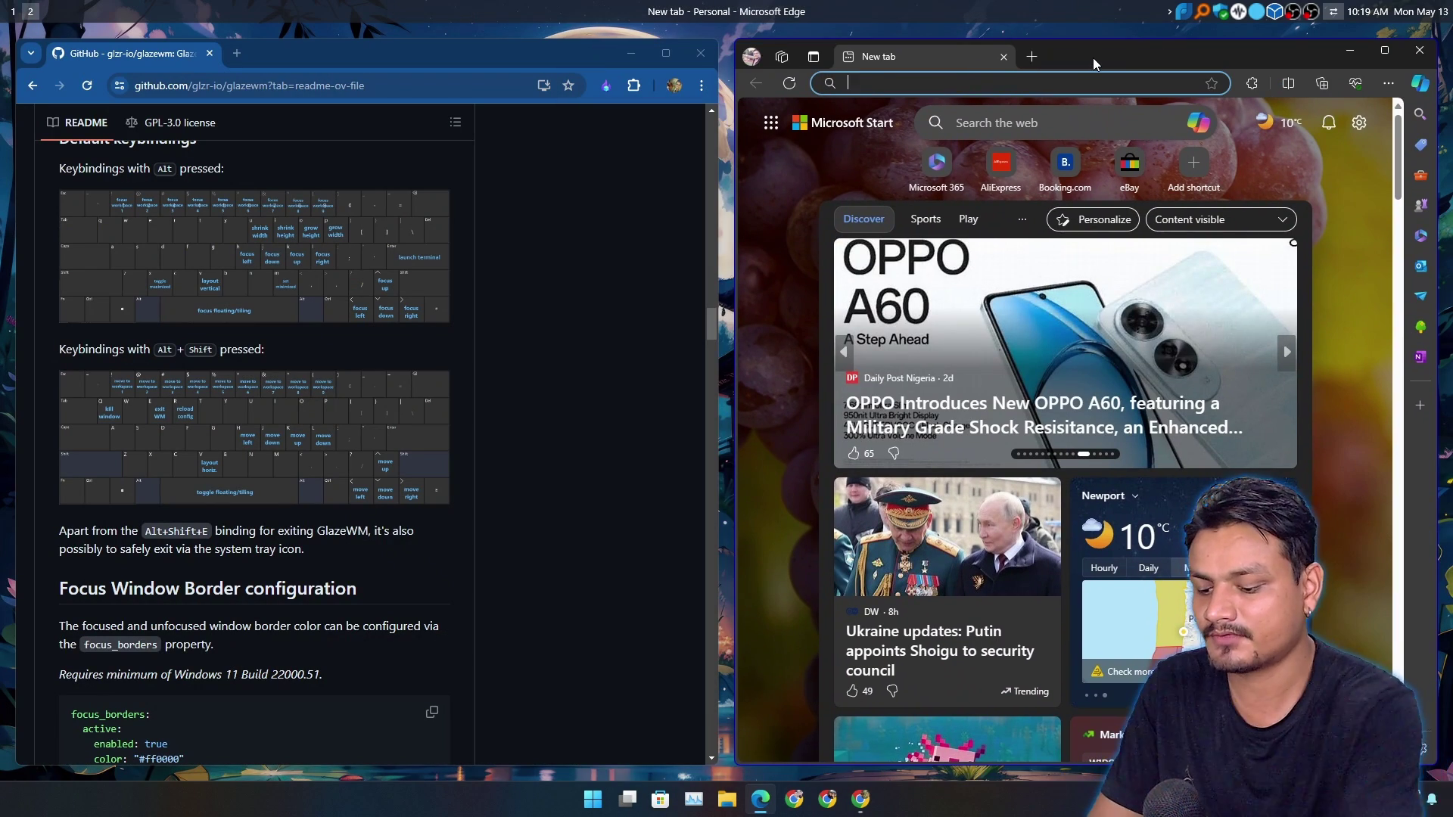
key("alt+shift+3")
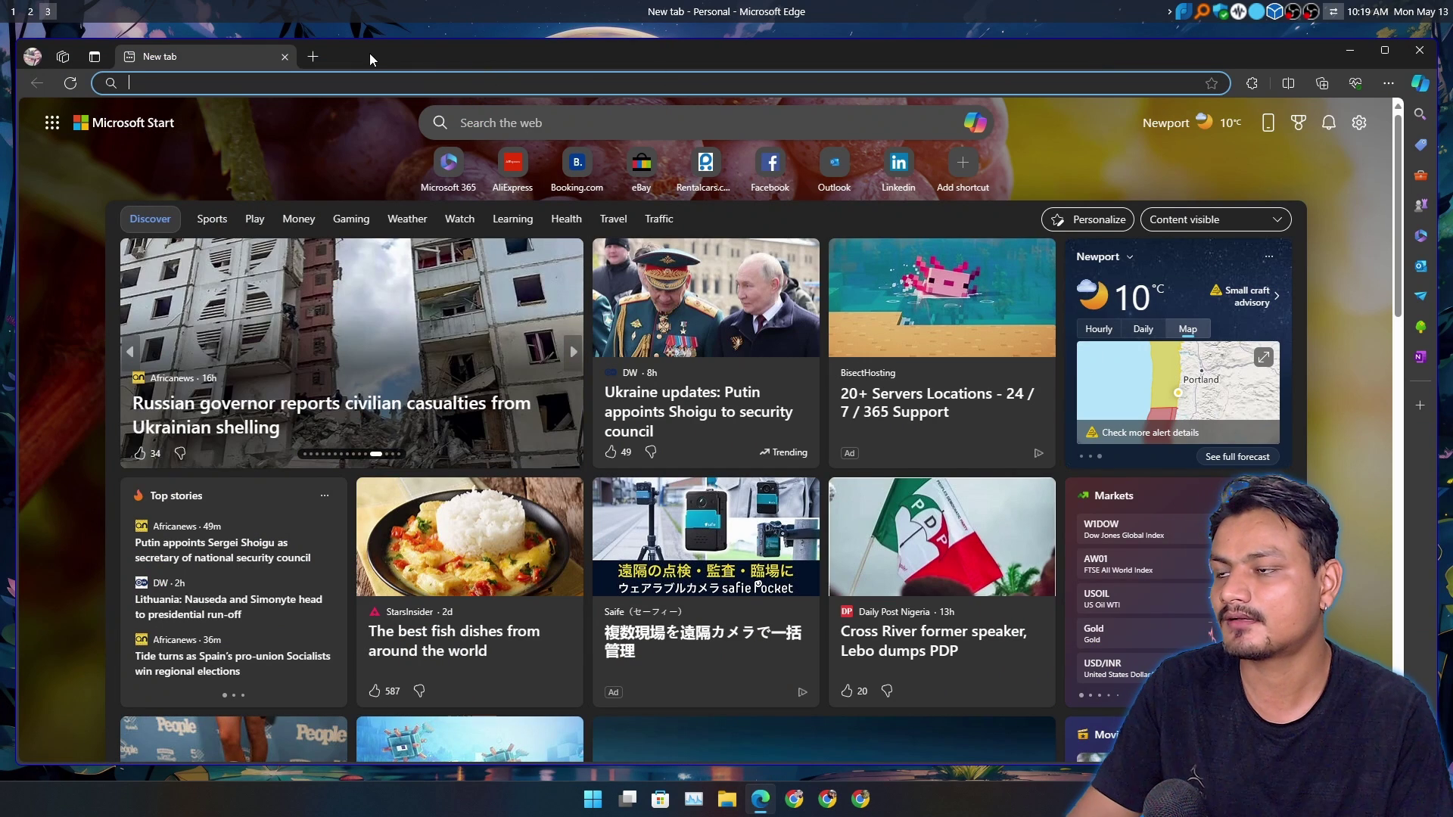
left_click(33, 15)
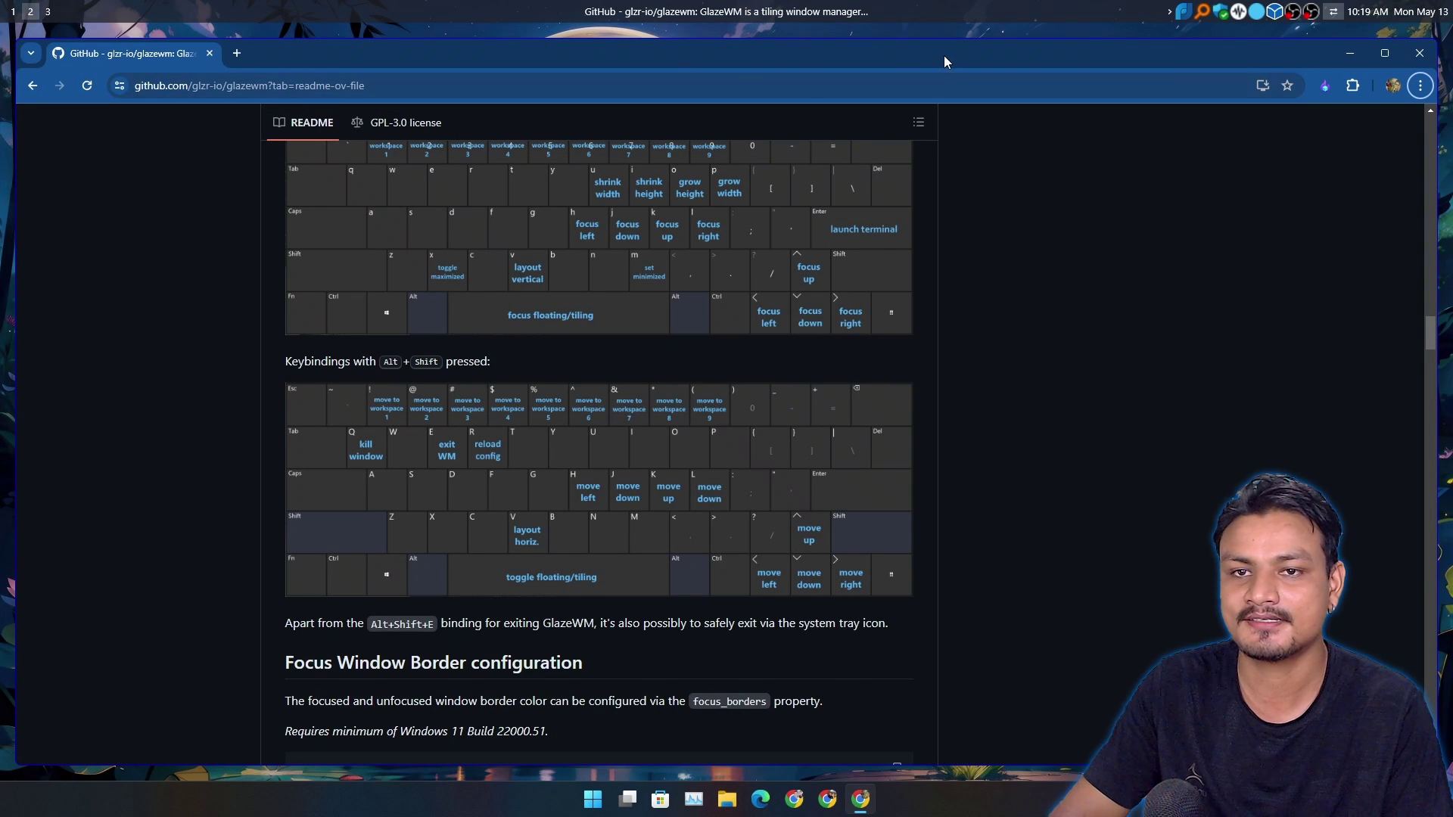
Step: Replace the GitHub README browser window with File Explorer showing This PC
scroll(1210, 151, "up", 3)
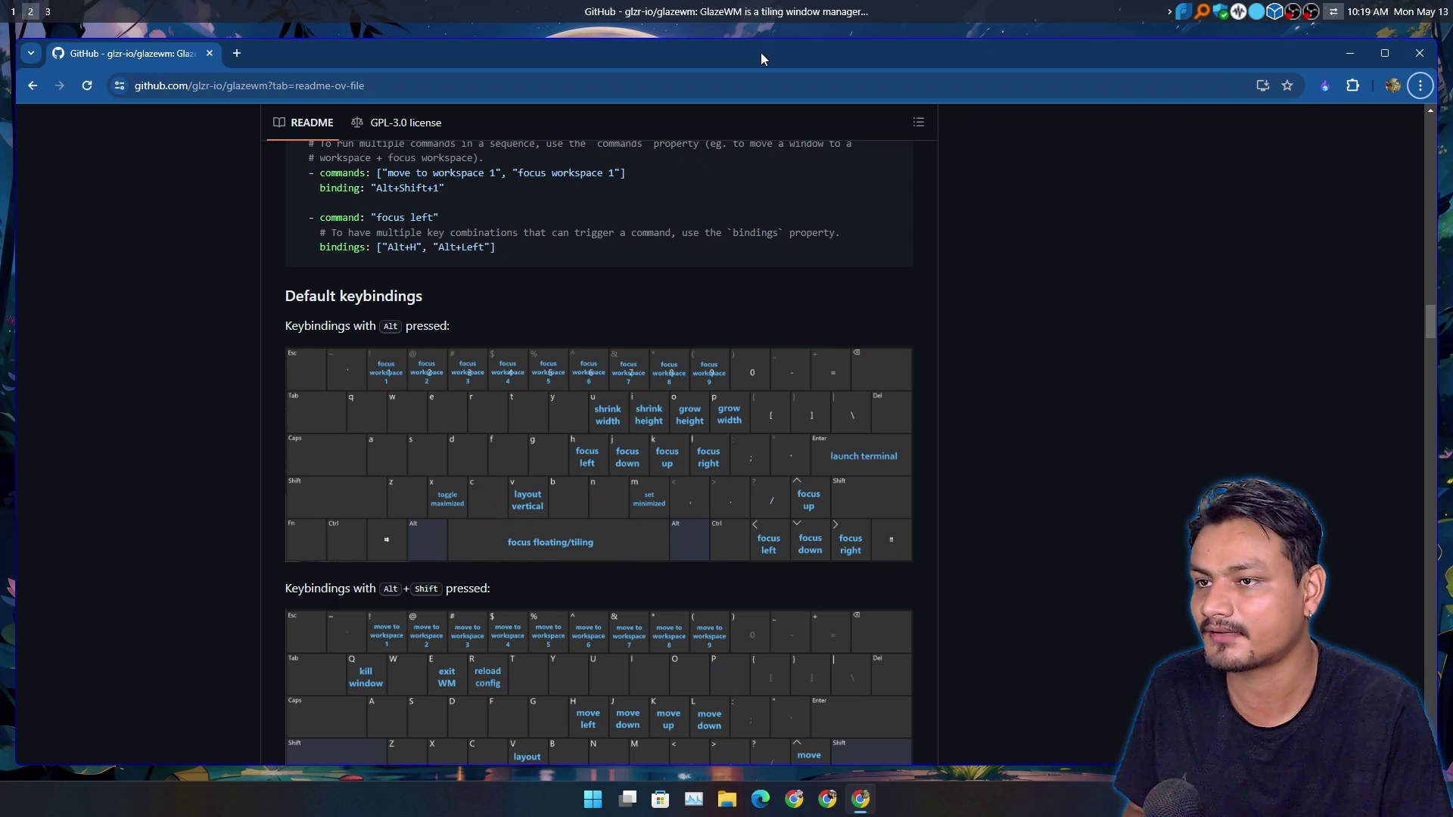
left_click(1422, 54)
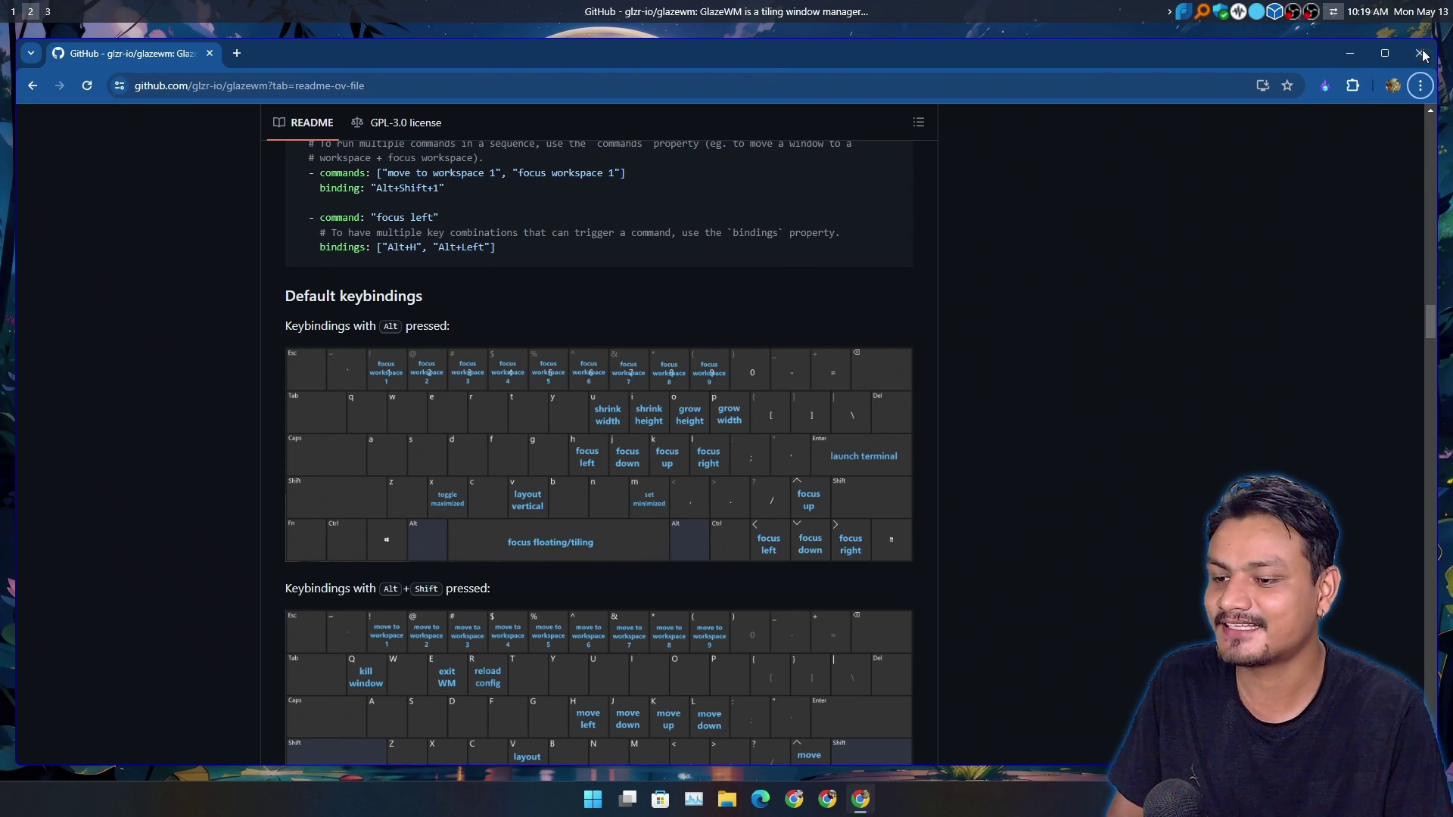
left_click(727, 799)
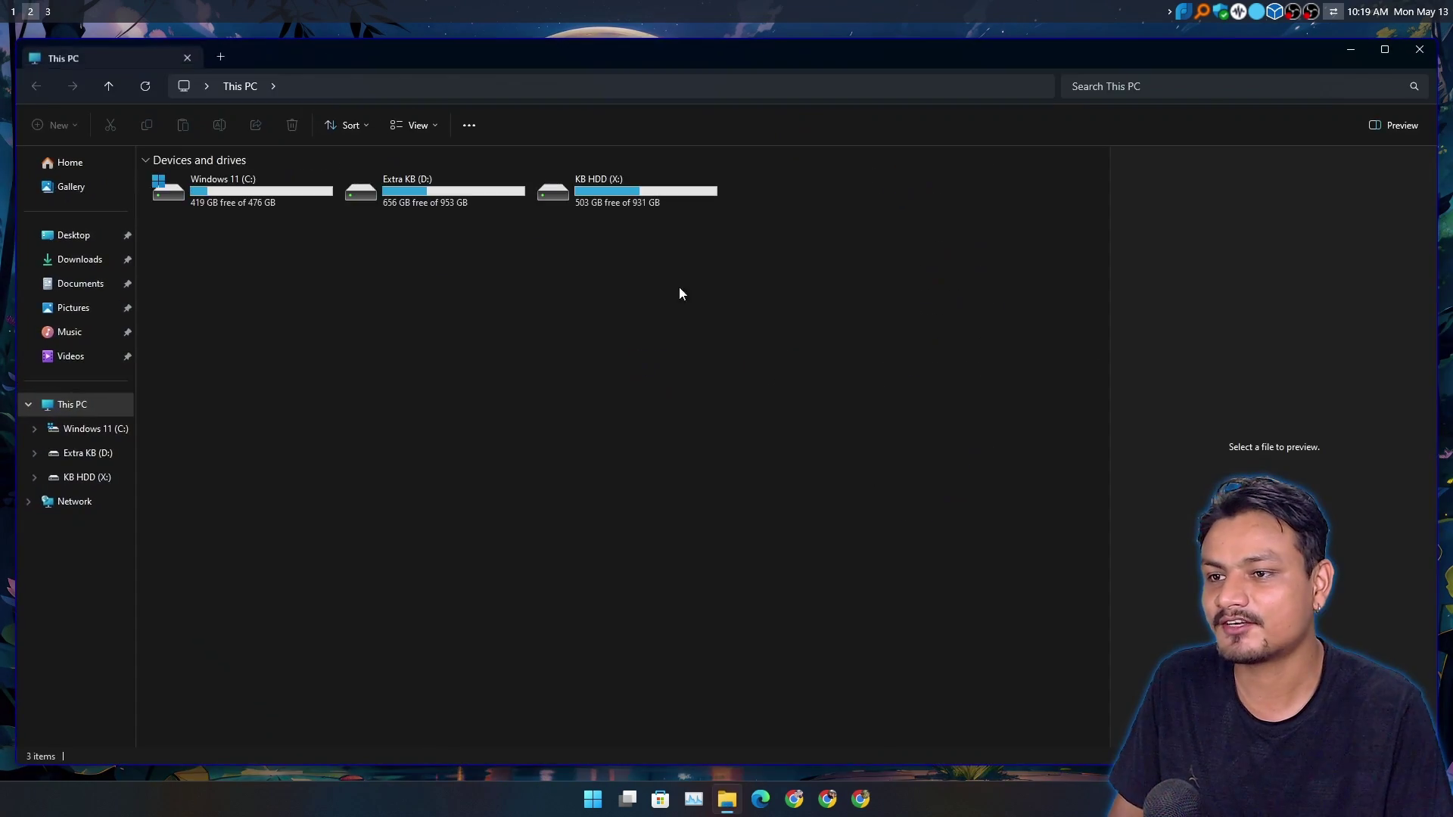
Step: Browse to C:\Users\kb\.glaze-wm and bring up the context menu for config.yaml
mouse_move(995, 62)
left_mouse_down()
mouse_move(1038, 103)
mouse_move(996, 54)
left_mouse_up()
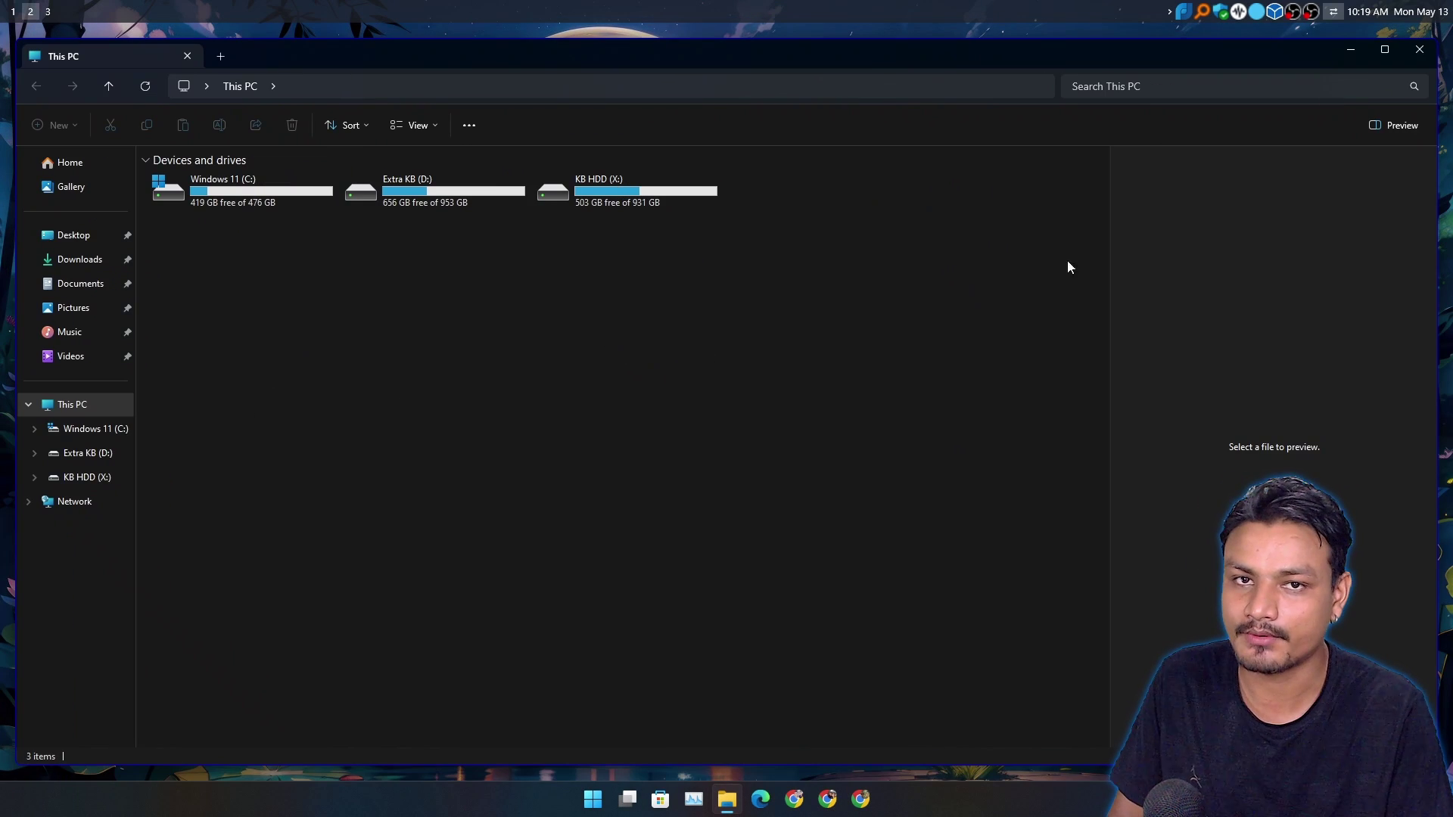
left_click(92, 451)
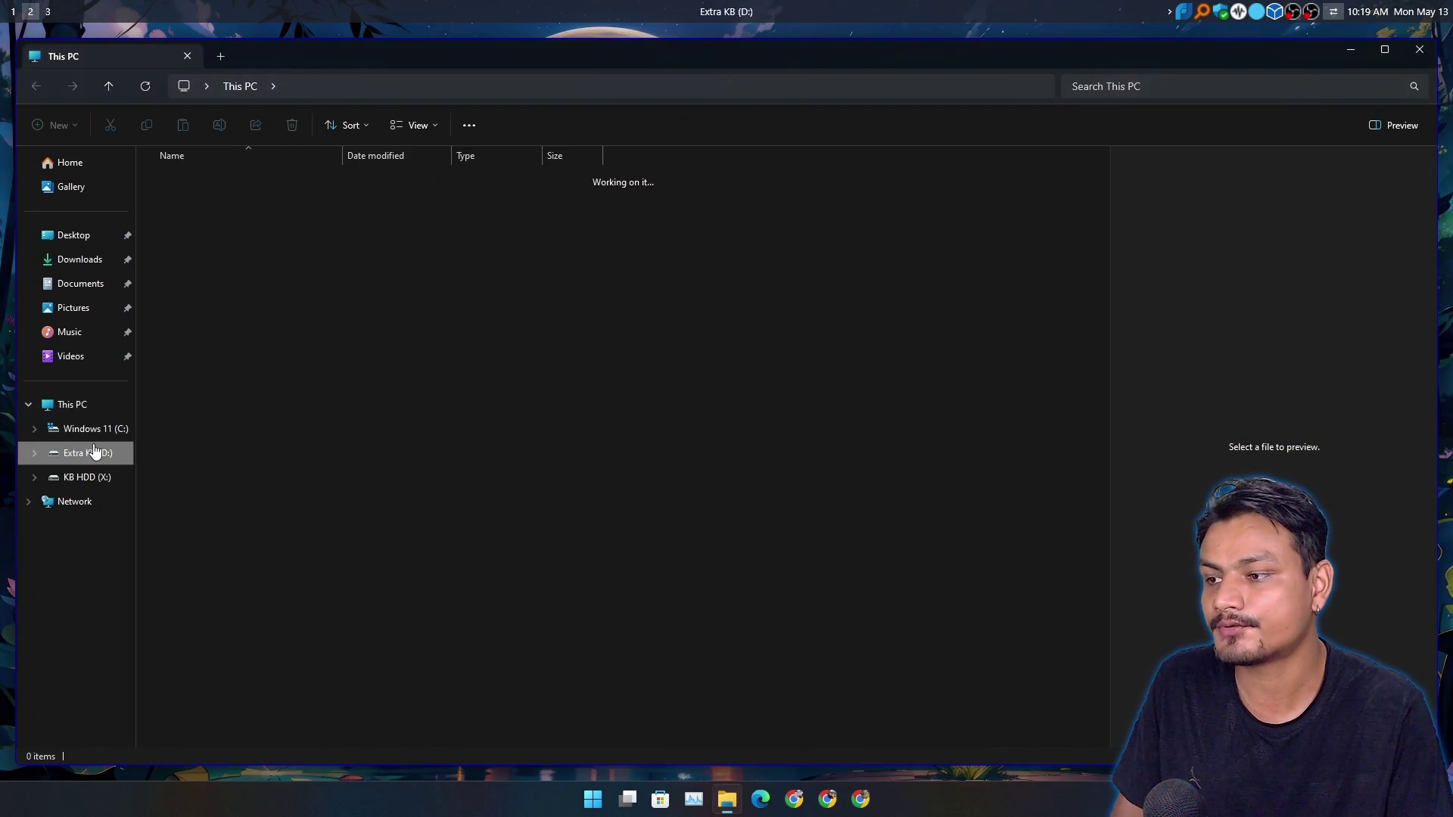
left_click(88, 434)
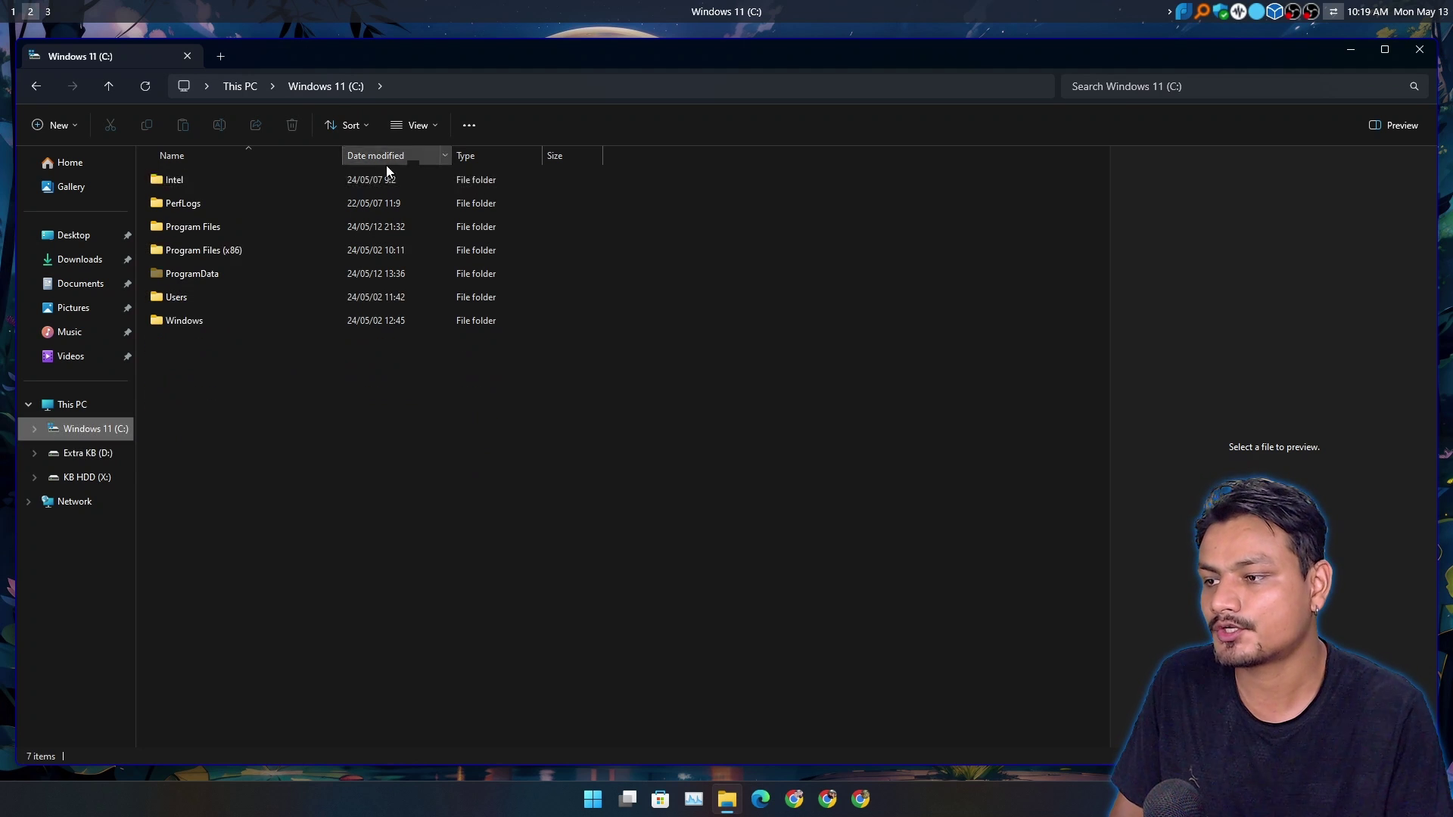
double_click(192, 299)
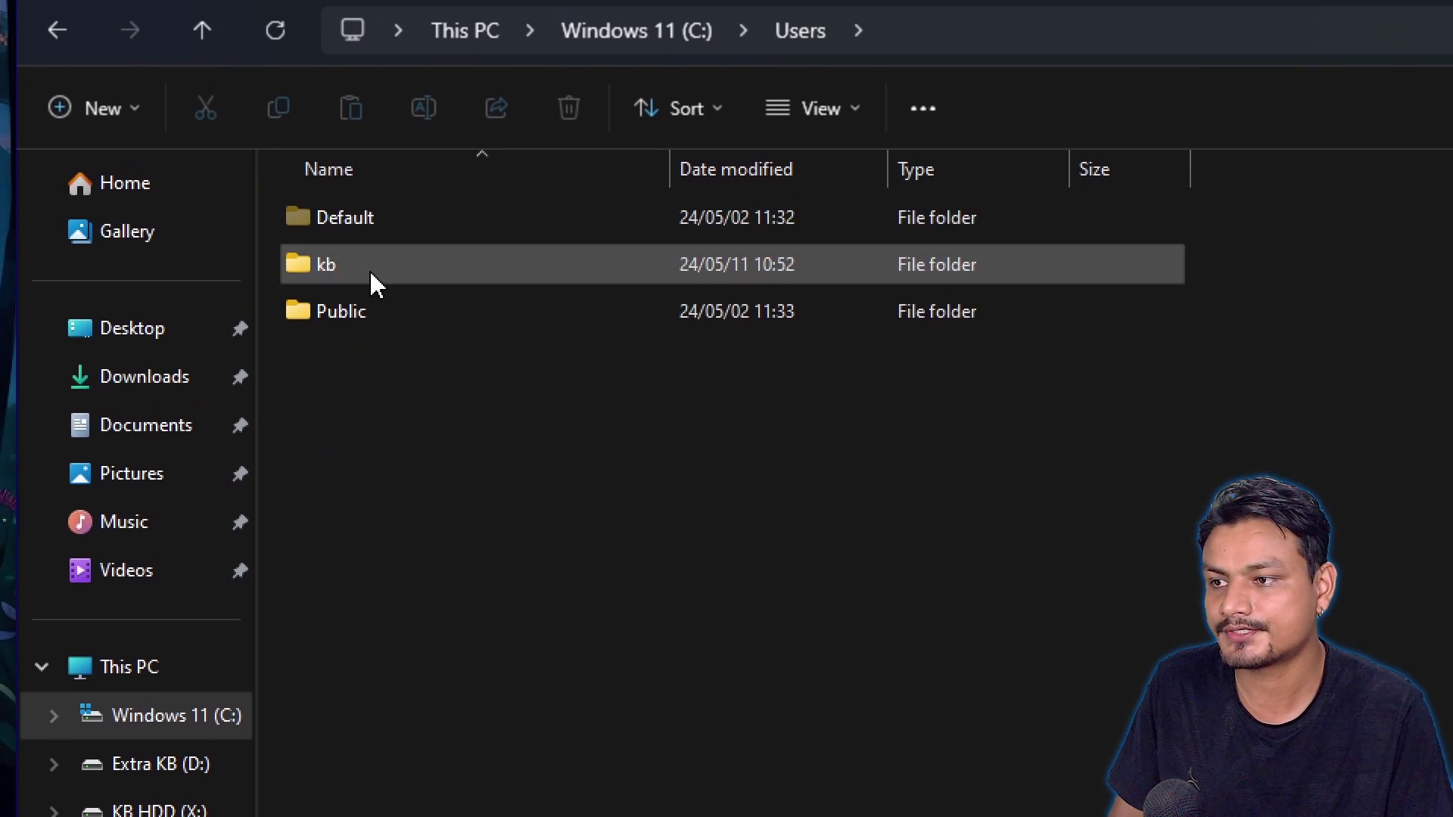
double_click(372, 227)
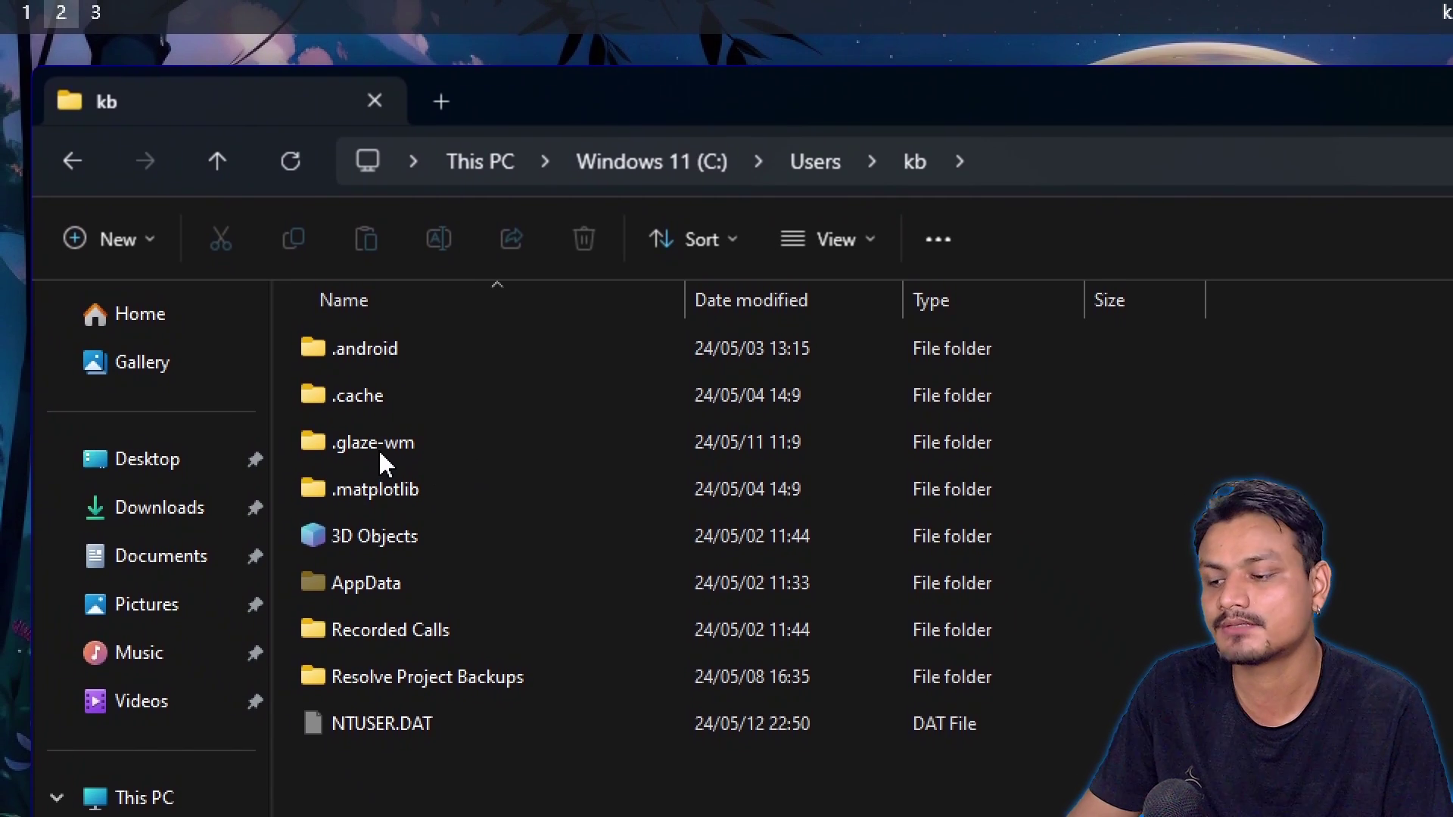
double_click(192, 228)
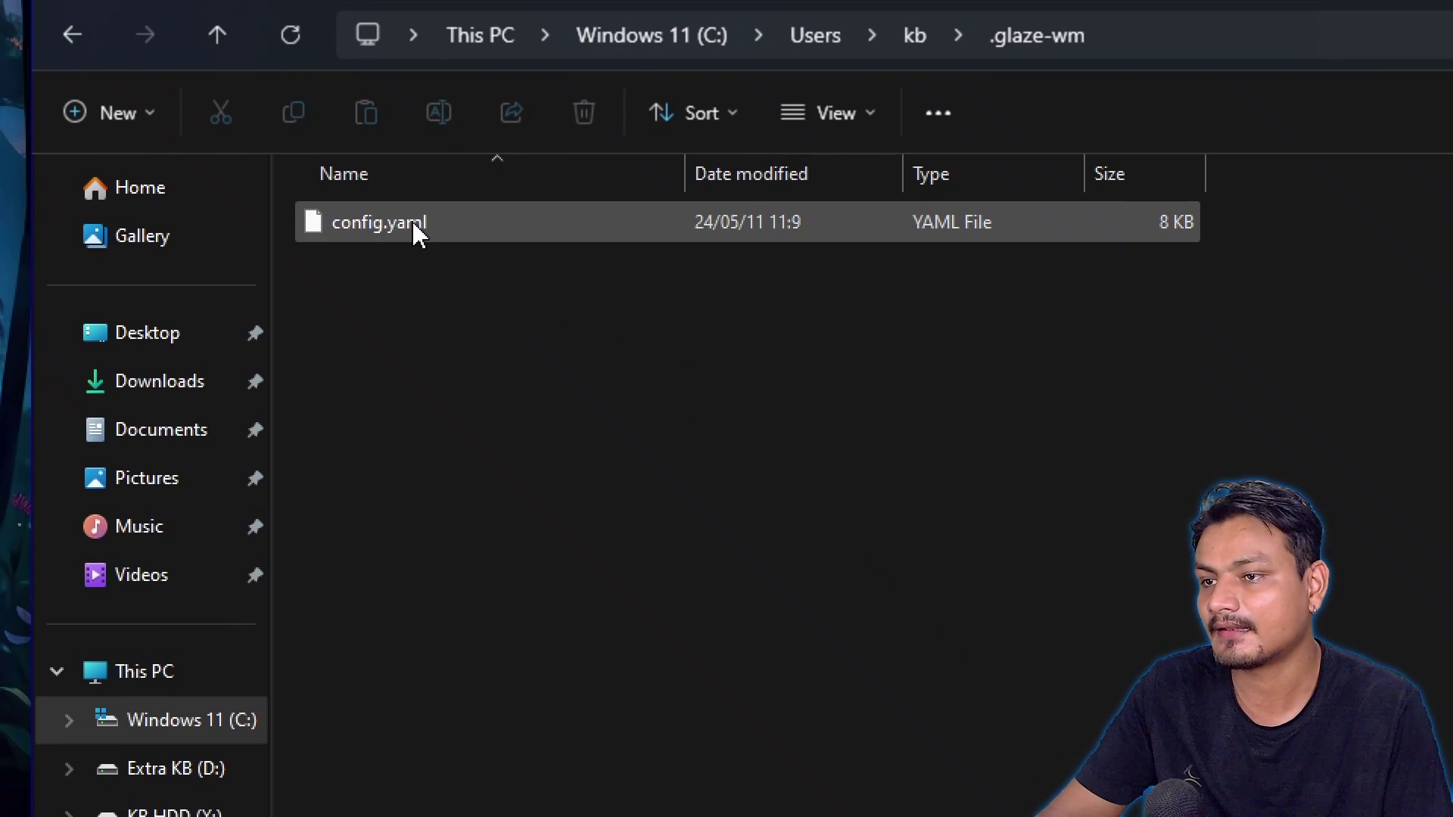
right_click(366, 223)
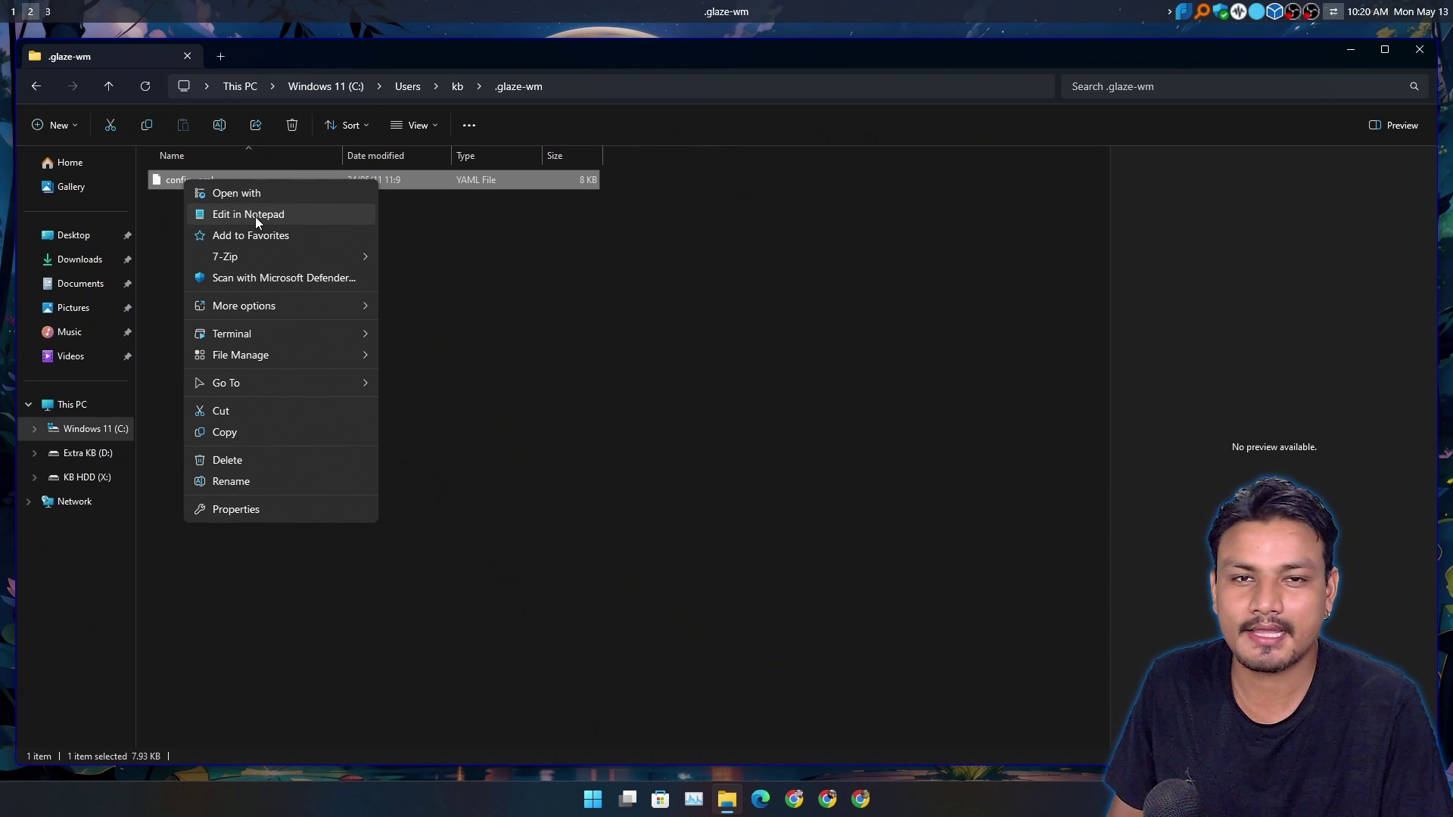
Step: Open config.yaml in Notepad and change the bar height from 30px to 50px
left_click(255, 215)
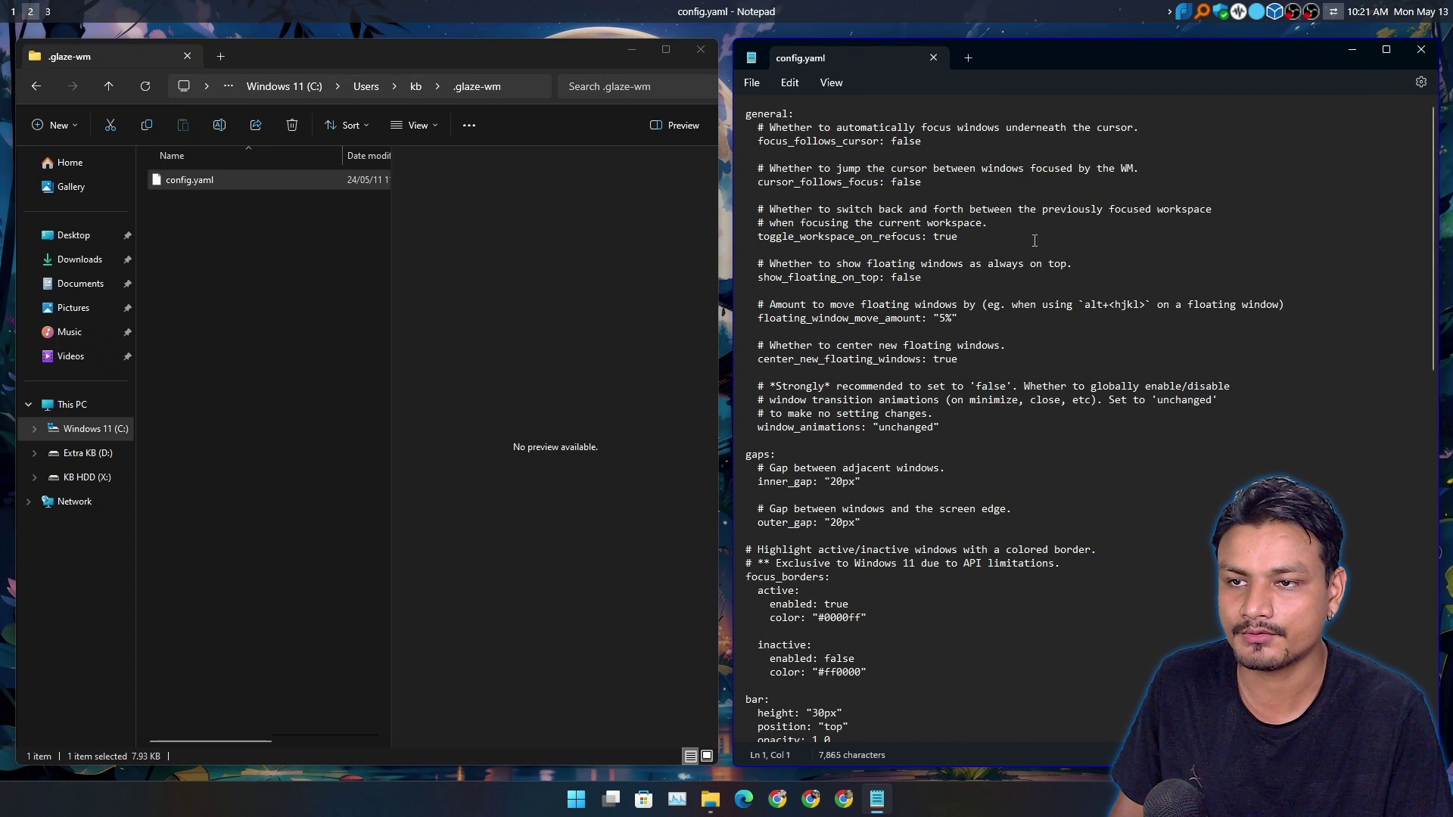
scroll(1093, 334, "down", 5)
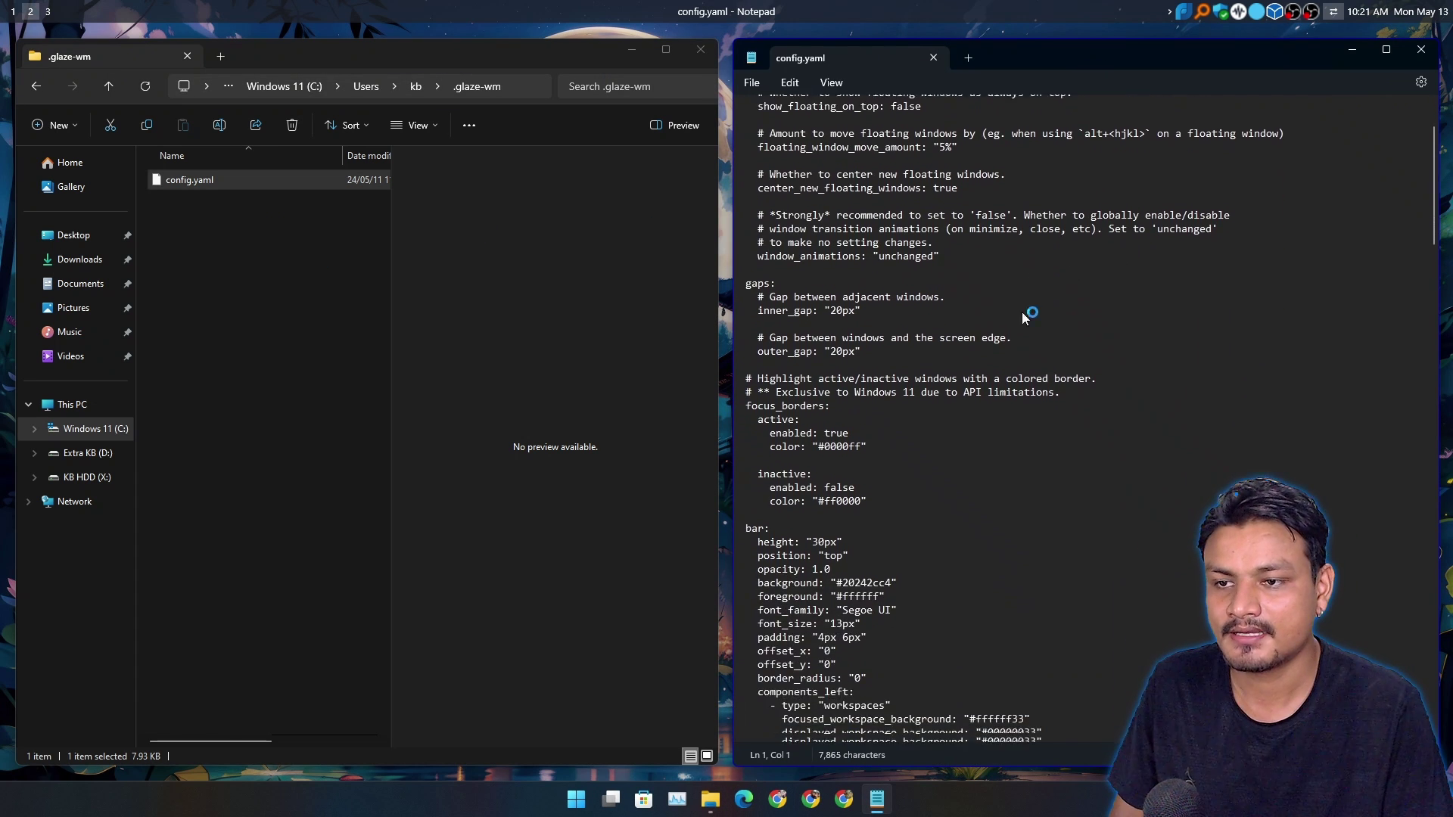
scroll(1084, 303, "down", 2)
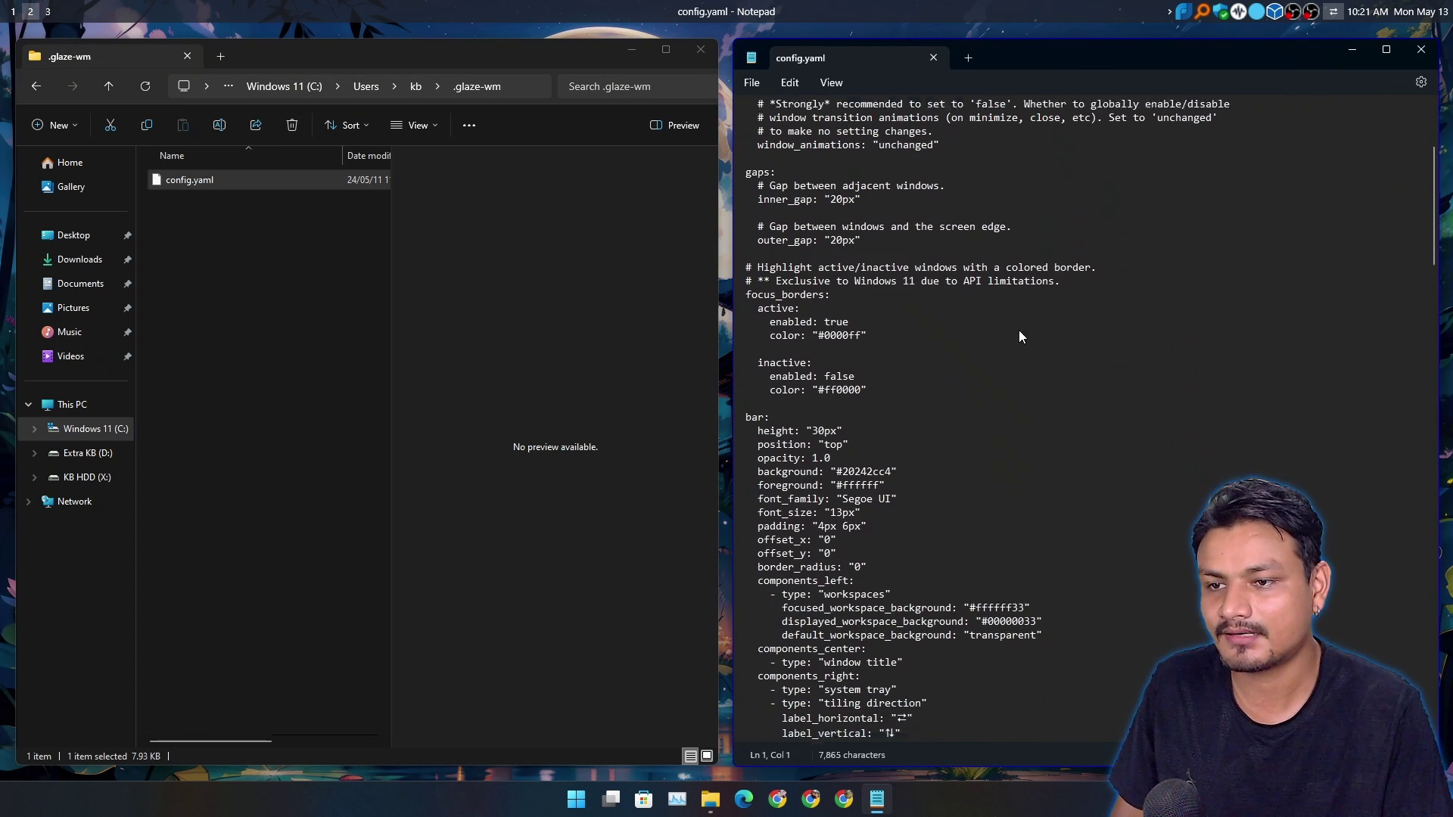
scroll(945, 314, "down", 3)
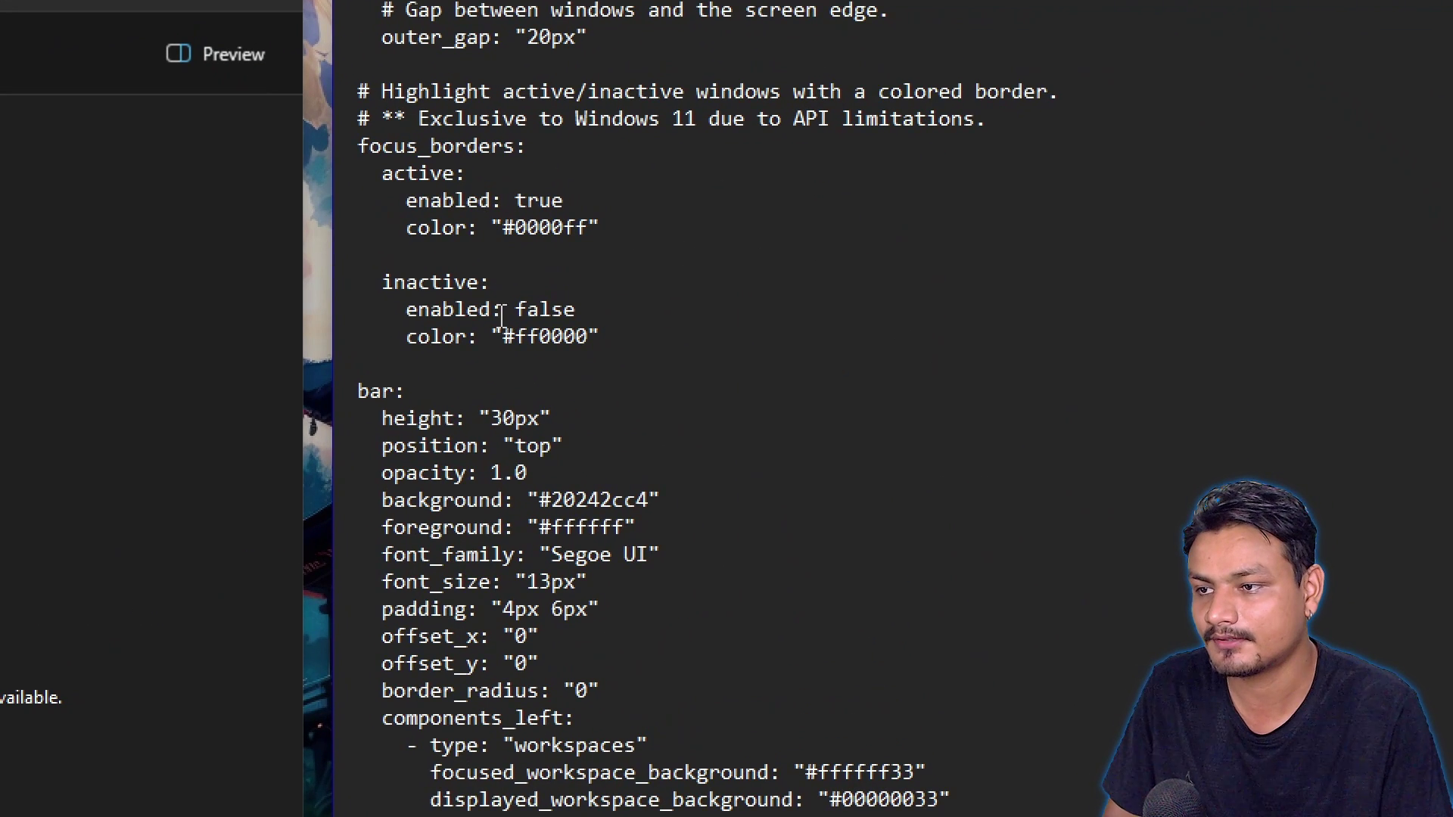
scroll(538, 511, "down", 4)
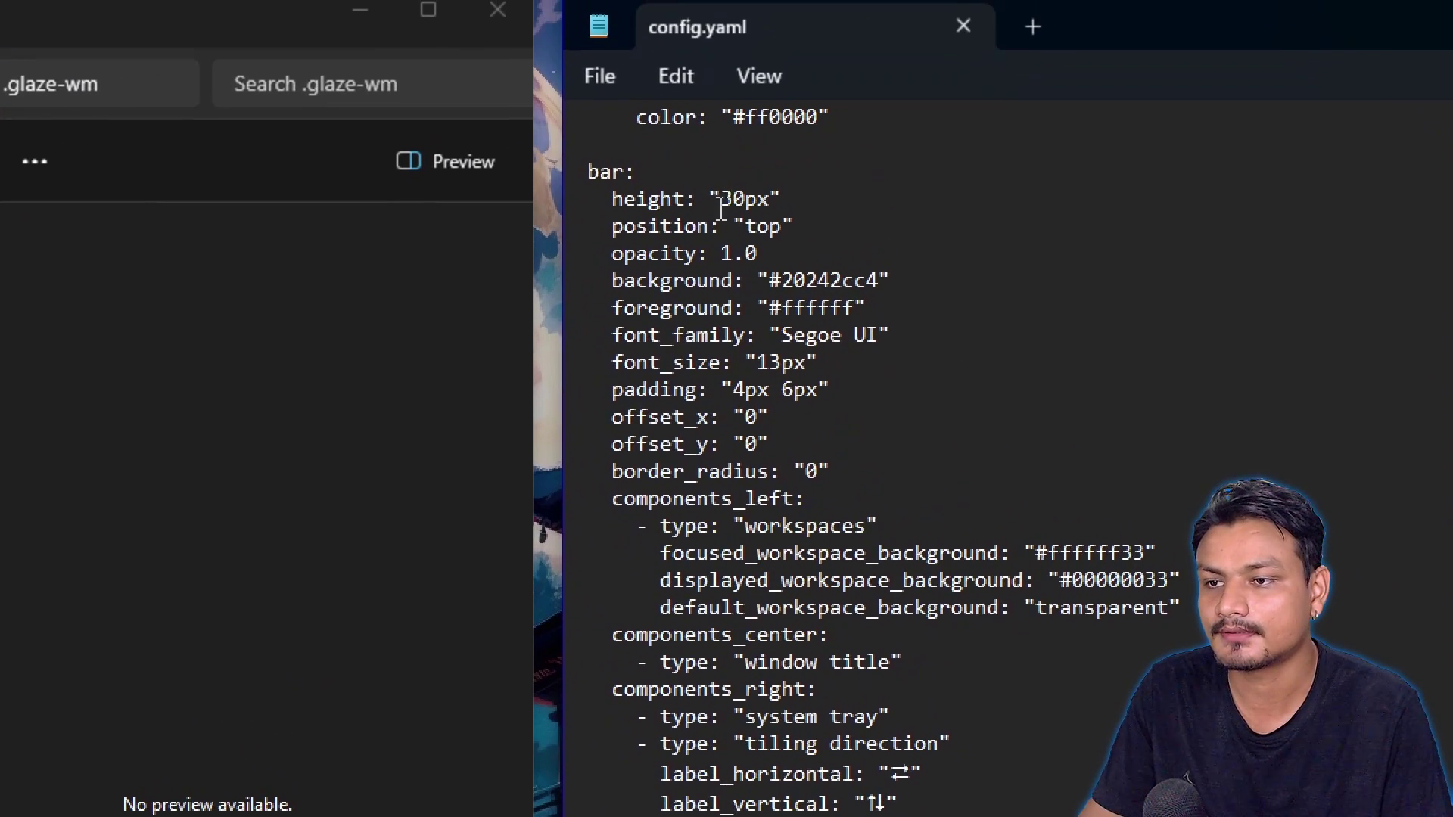
left_click(721, 202)
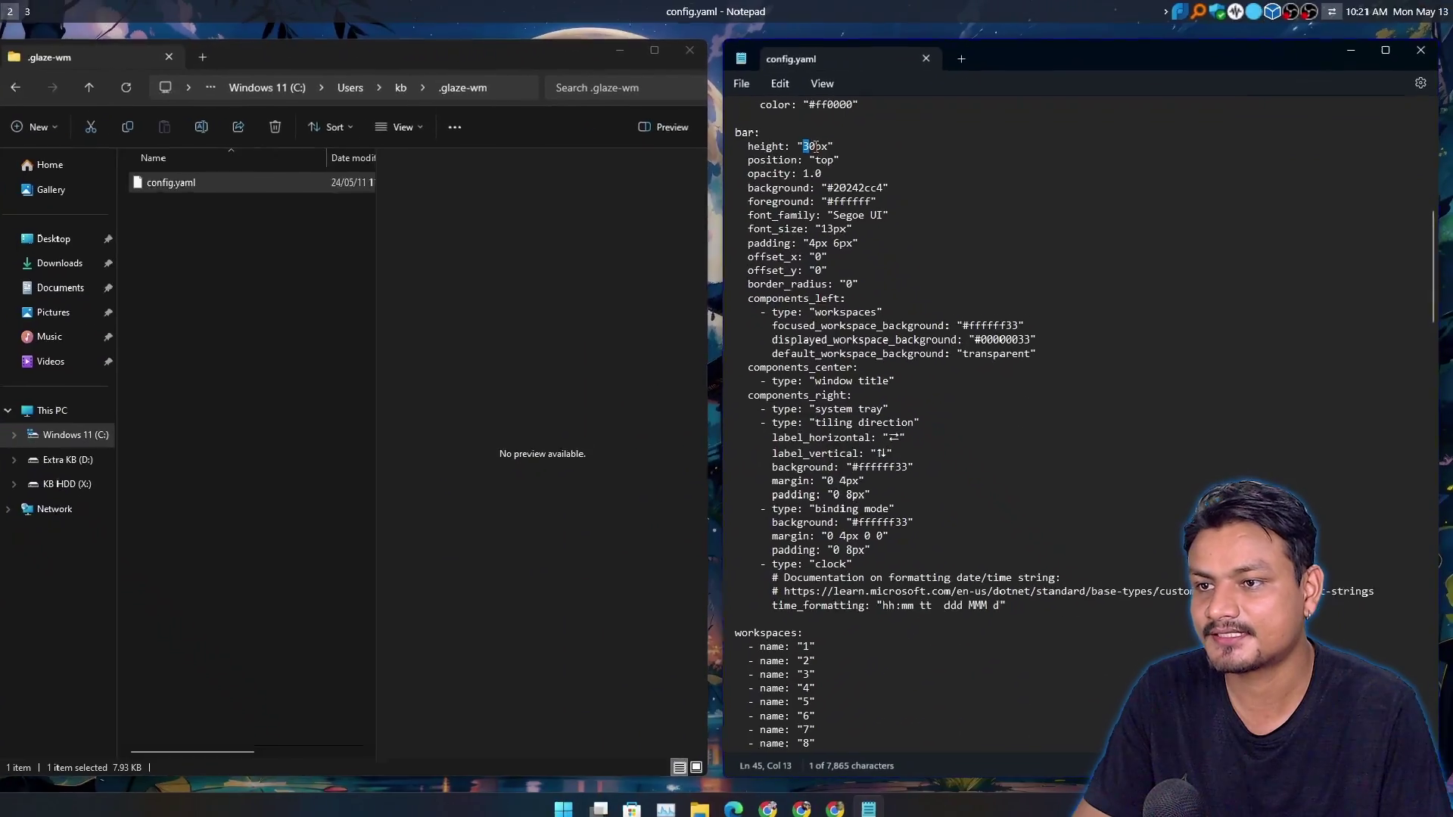
left_click(740, 213)
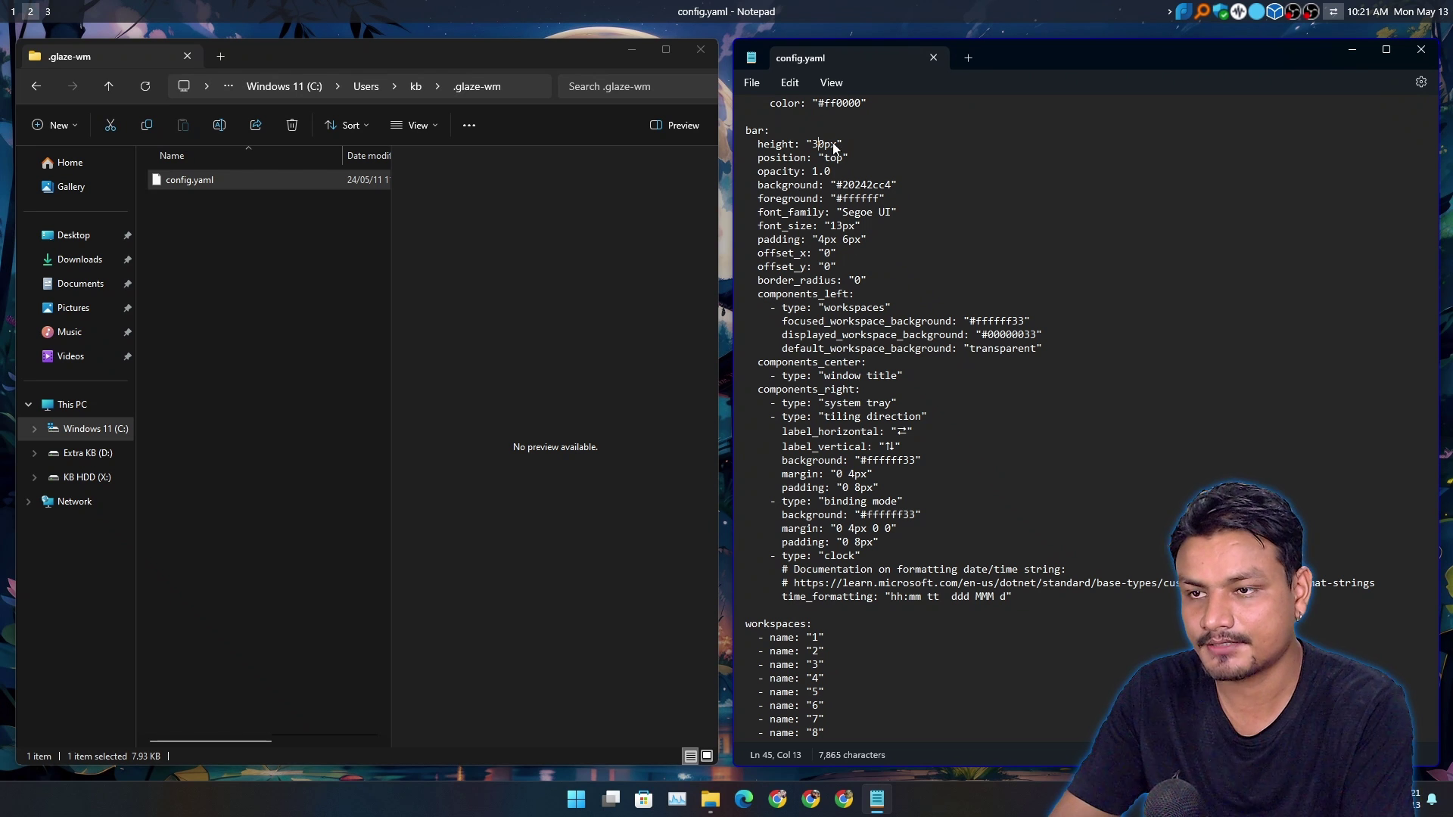
key("BackSpace")
type("5")
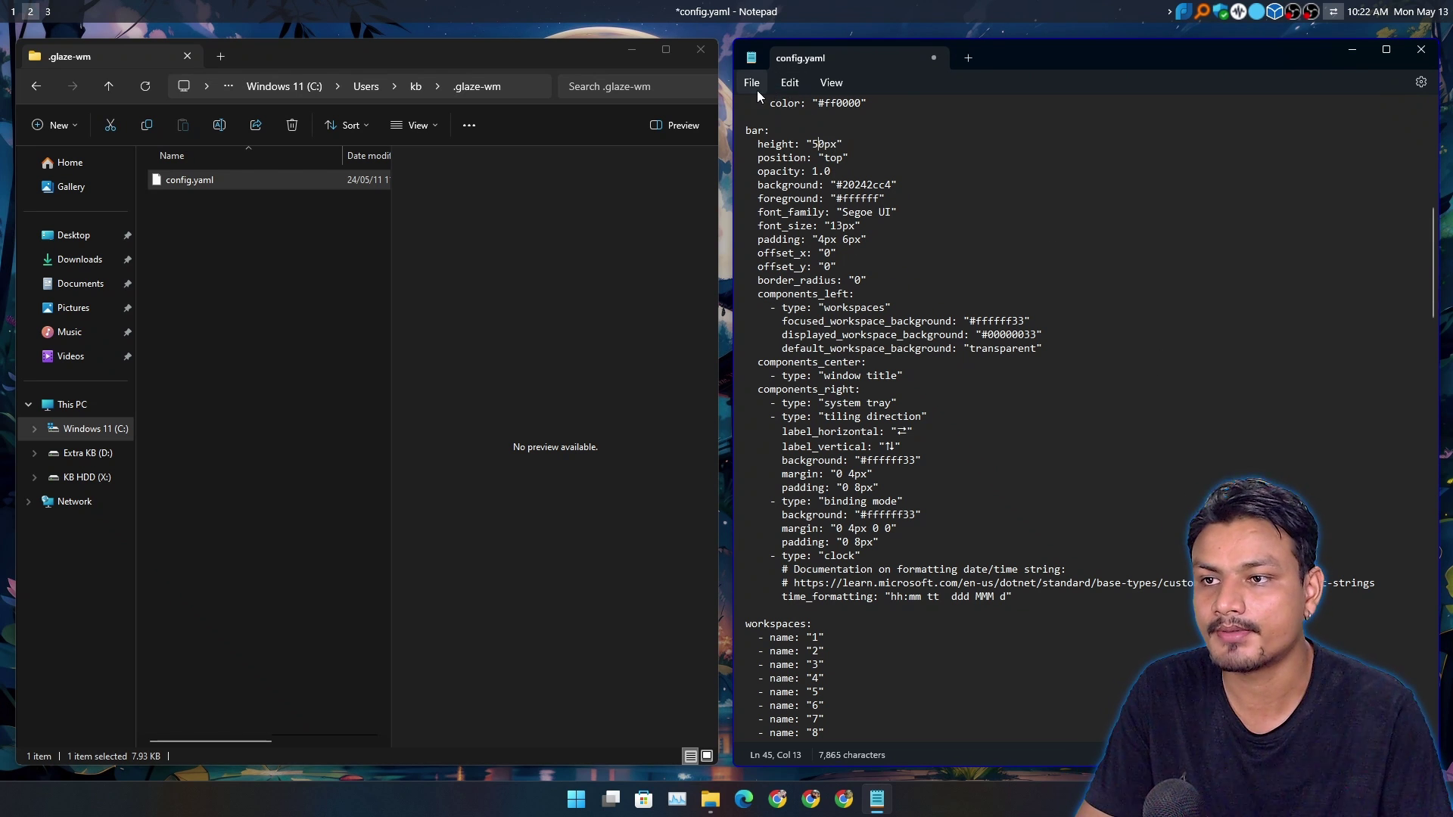
Step: Save config.yaml and minimise Notepad
left_click(753, 82)
left_click(796, 182)
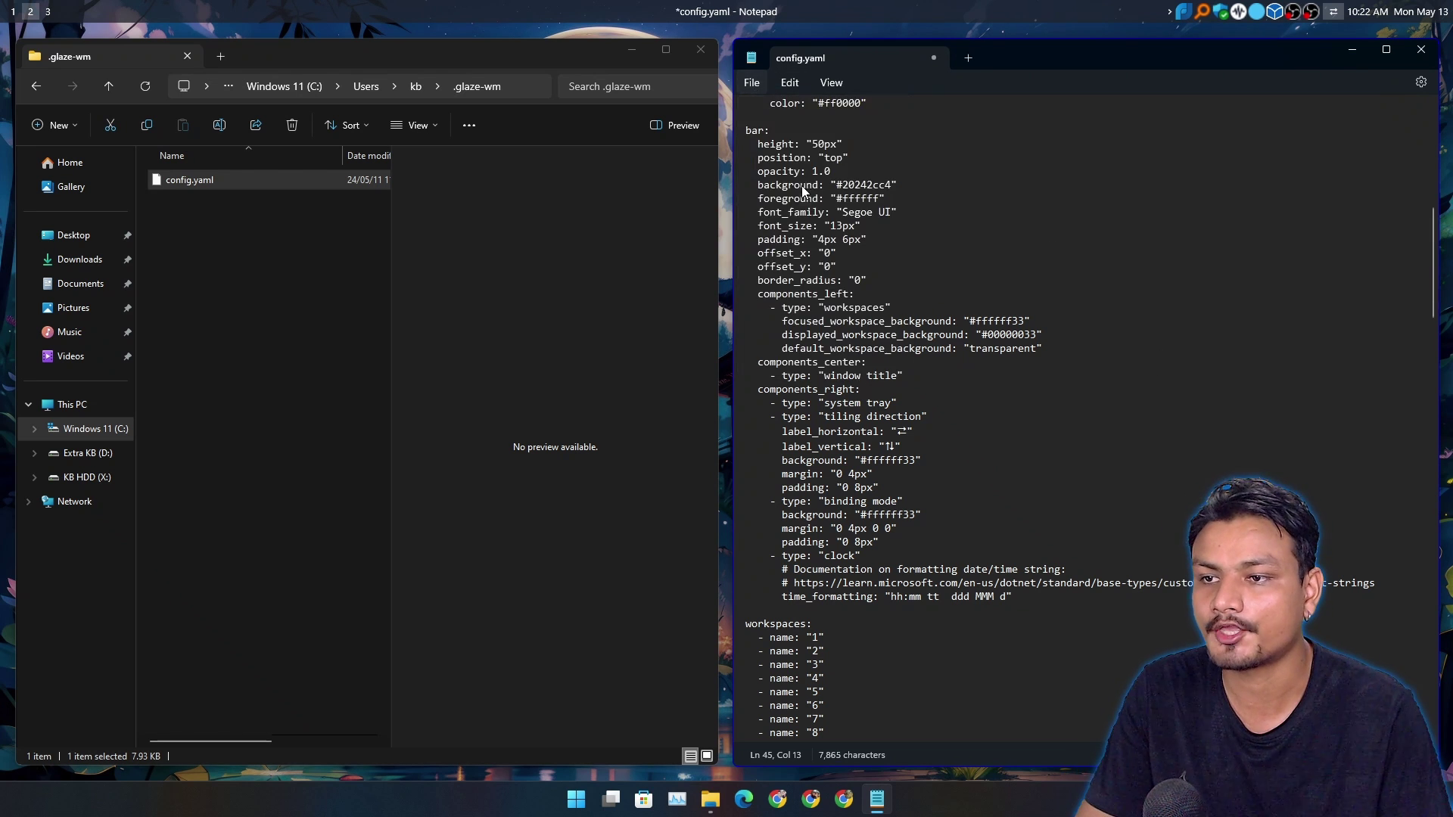
left_click(1357, 55)
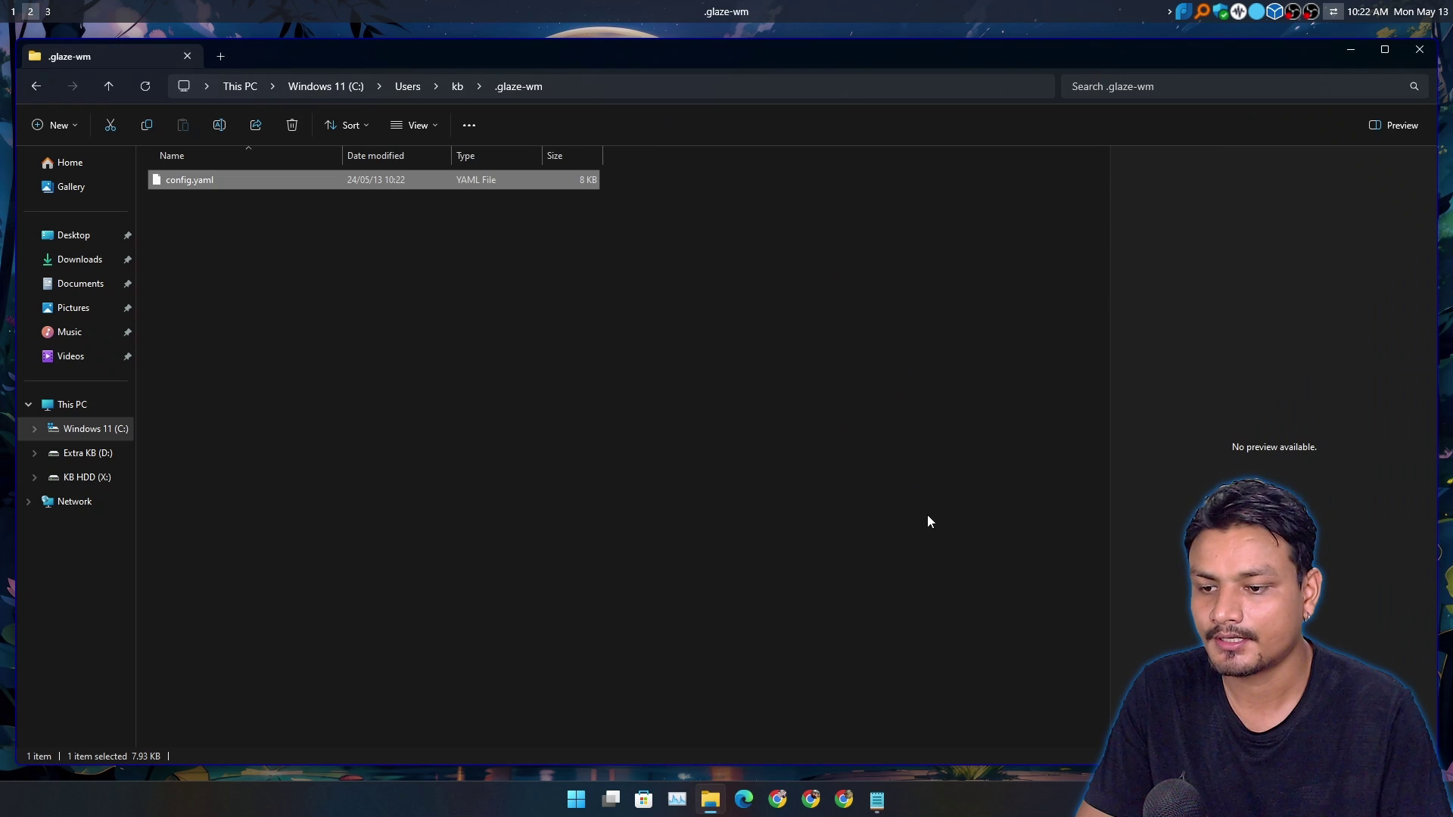
Step: End the GlazeWM process in Task Manager (searching 'glaz') and relaunch it from Start
left_click(676, 799)
left_click(504, 277)
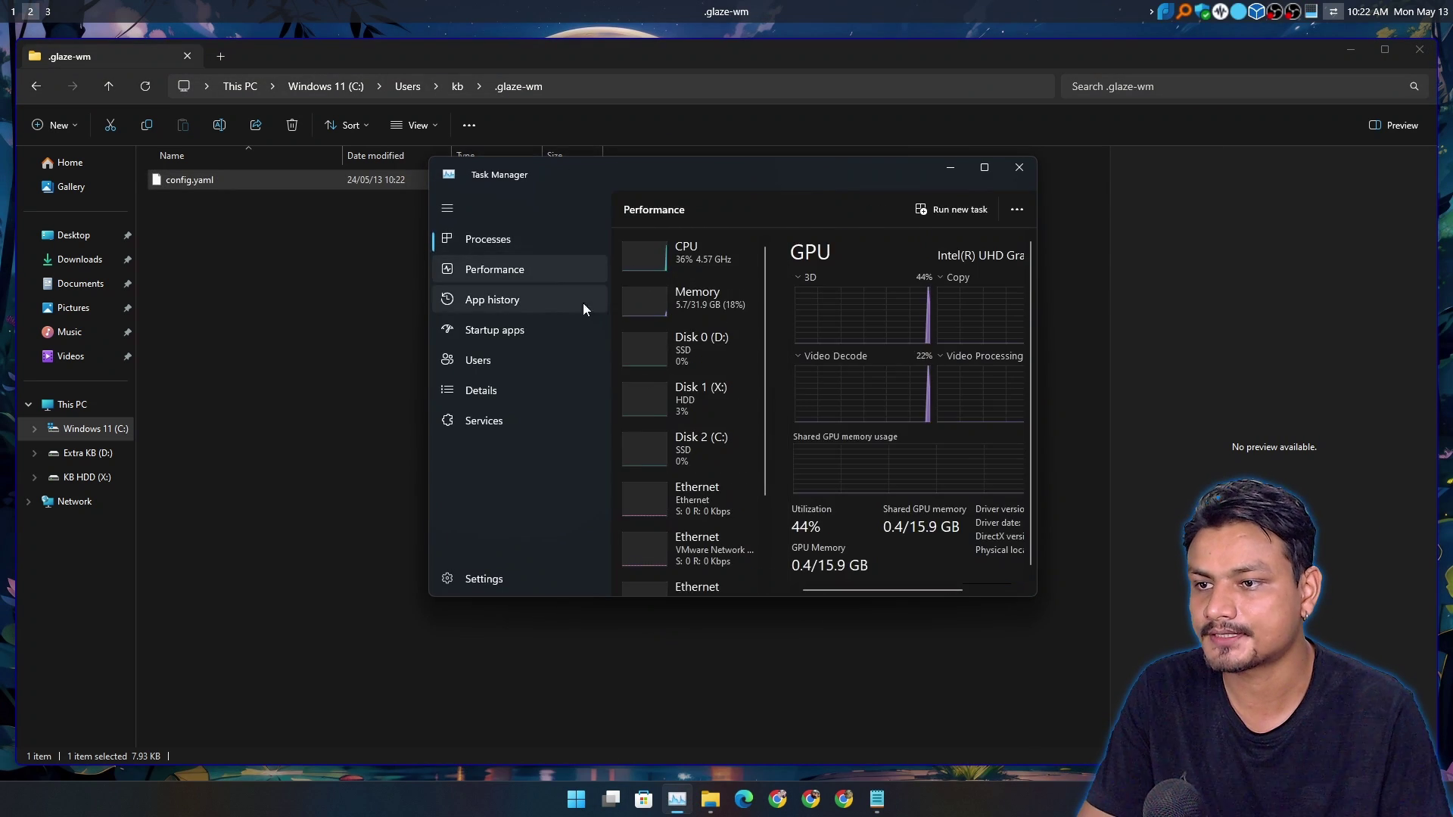
left_click(727, 175)
type("glaz")
right_click(737, 279)
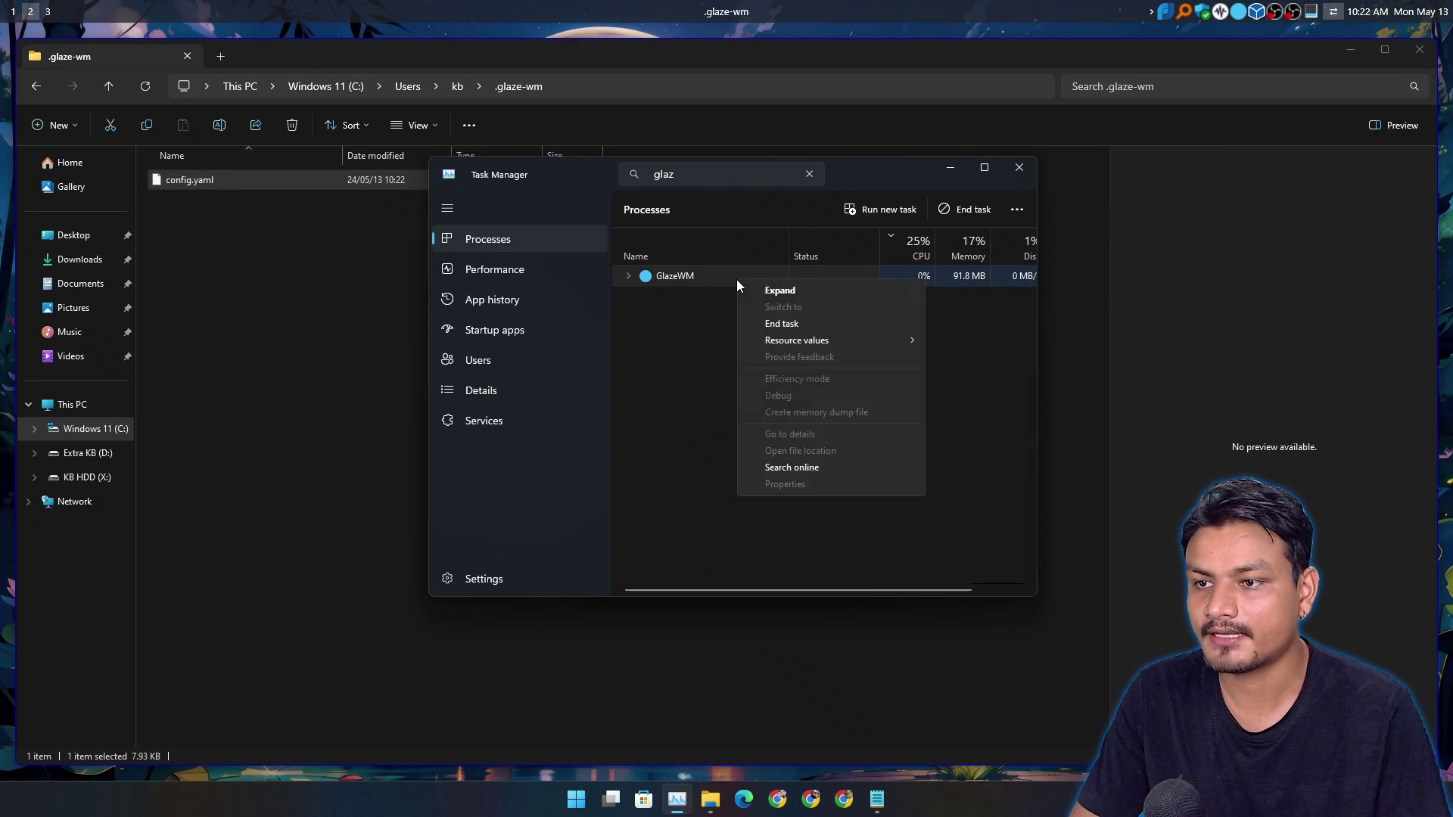
left_click(787, 324)
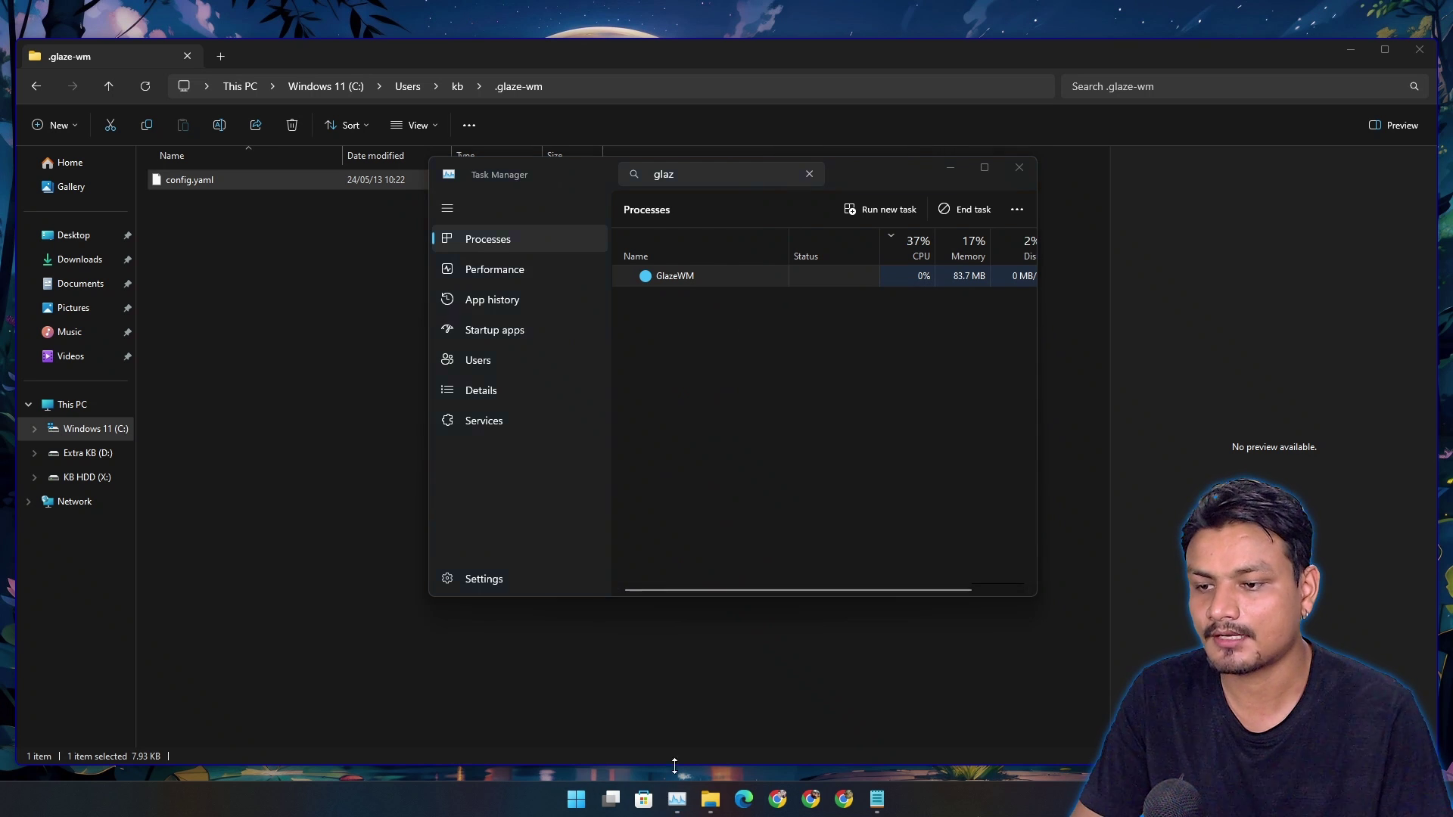
left_click(576, 799)
left_click(904, 422)
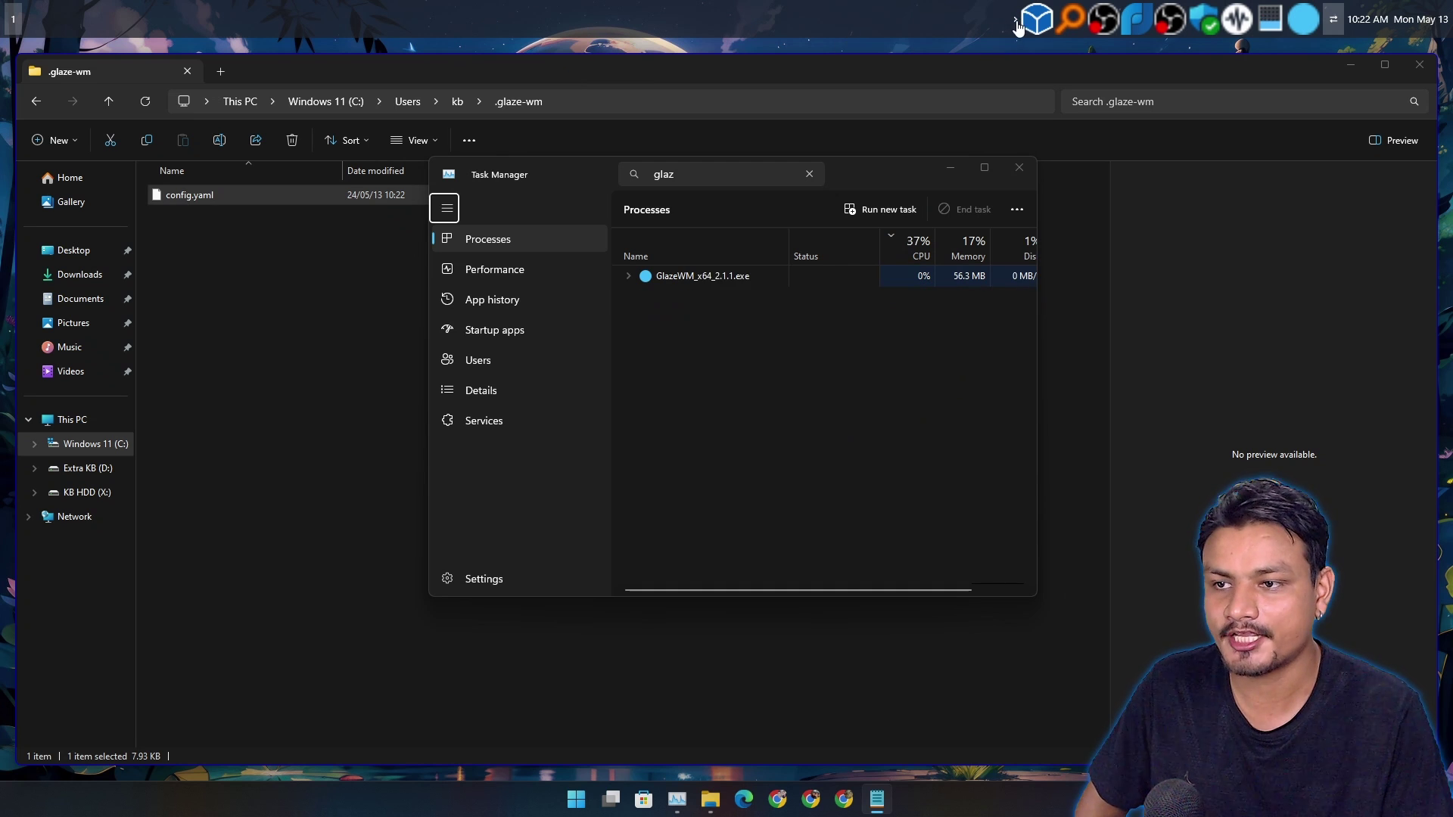
Step: Reopen config.yaml in Notepad from File Explorer
left_click(636, 67)
right_click(239, 198)
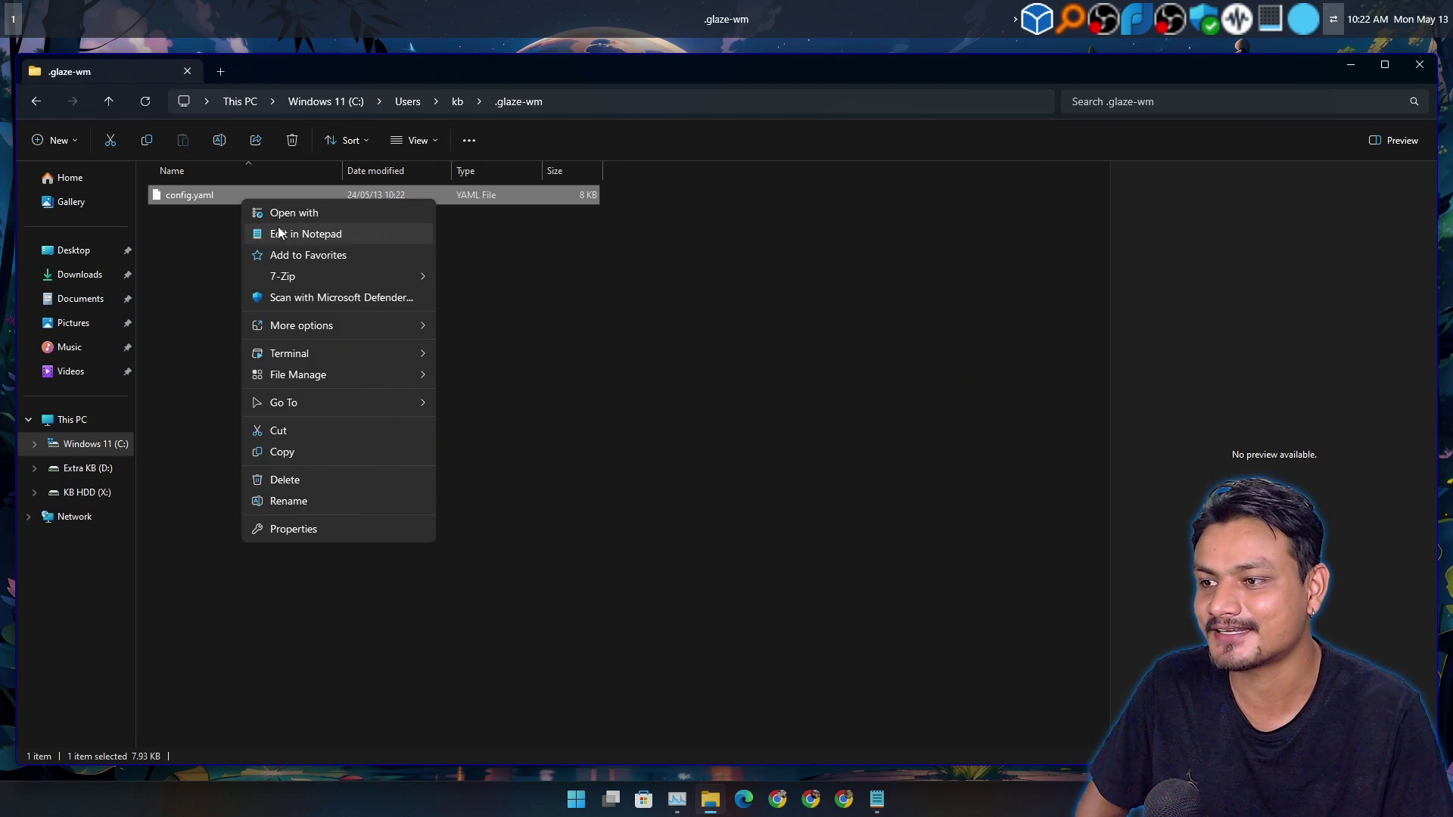
left_click(367, 236)
Step: Scroll to the bar height in config.yaml and edit its value (typing 2) to restore it
scroll(97, 431, "down", 7)
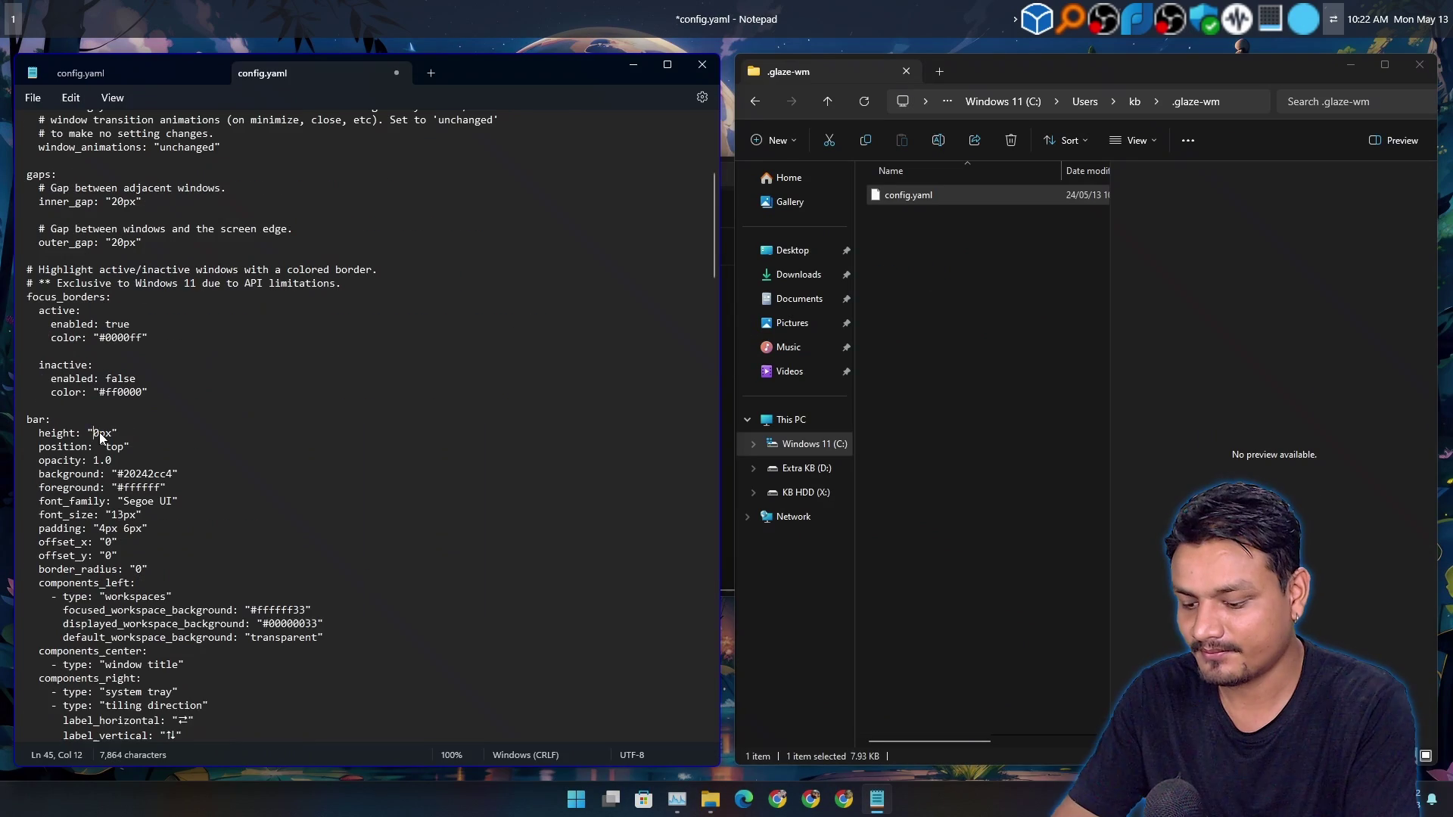
left_click(98, 432)
type("2")
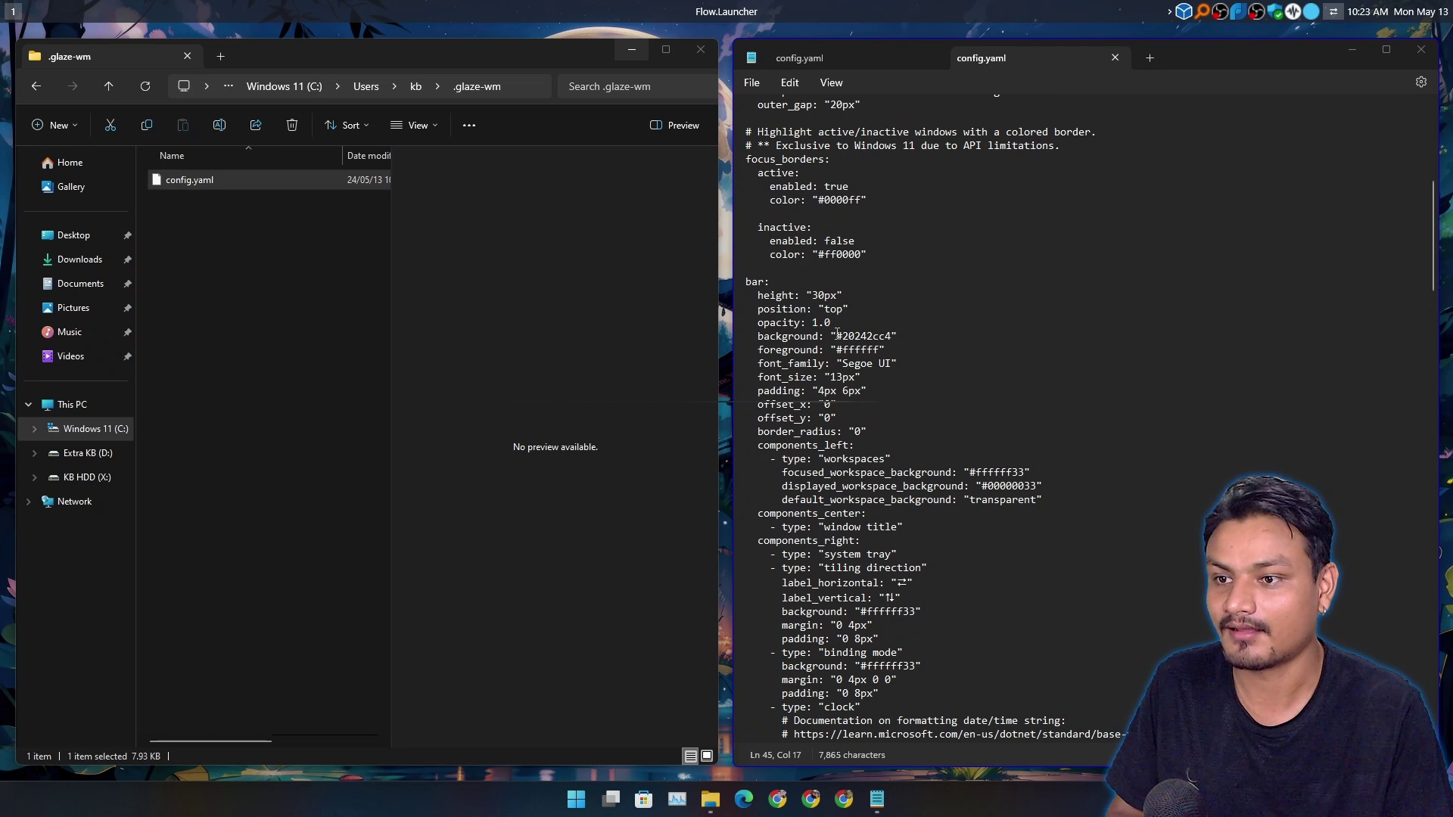
left_click(814, 324)
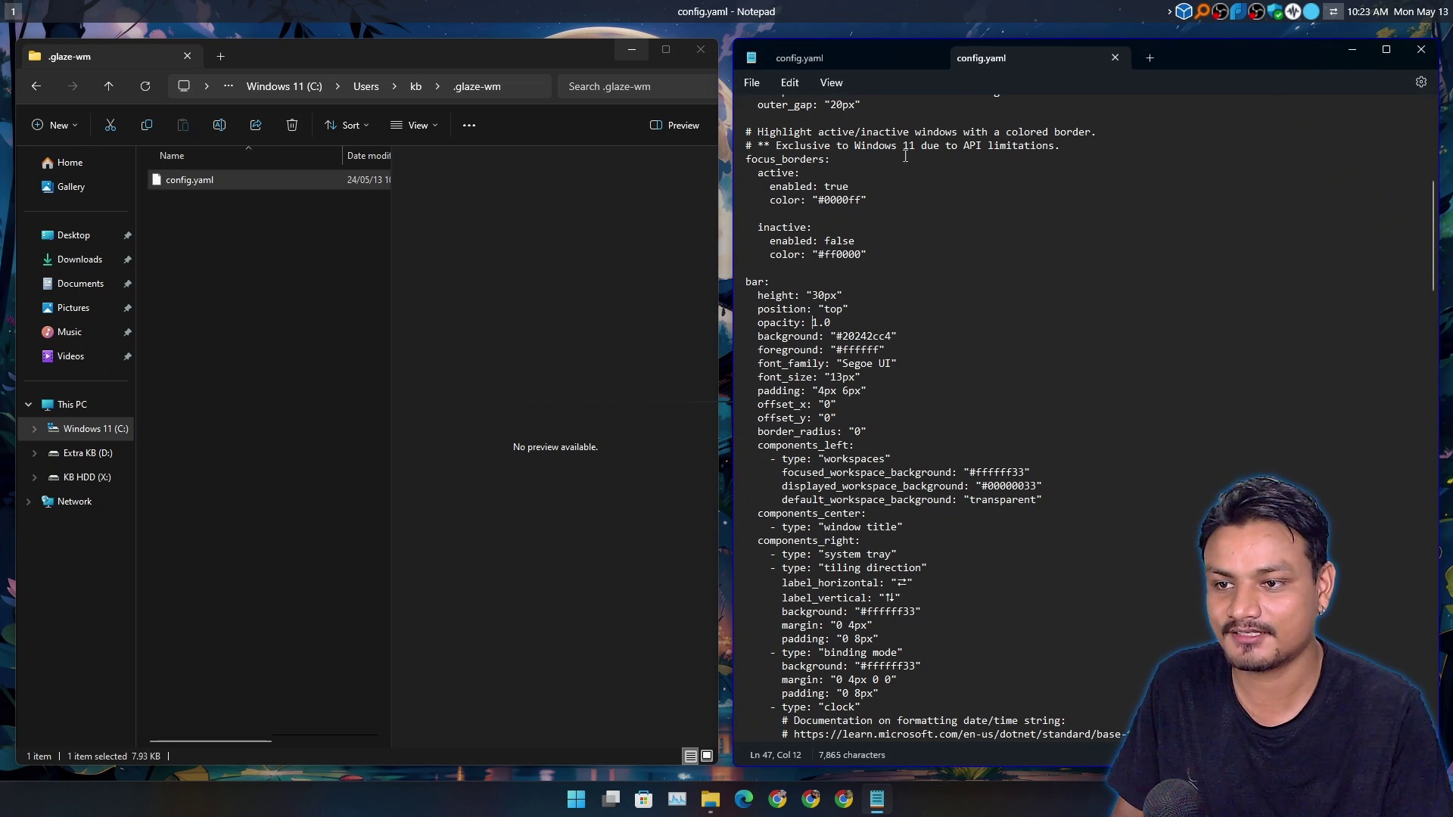
scroll(855, 363, "down", 1)
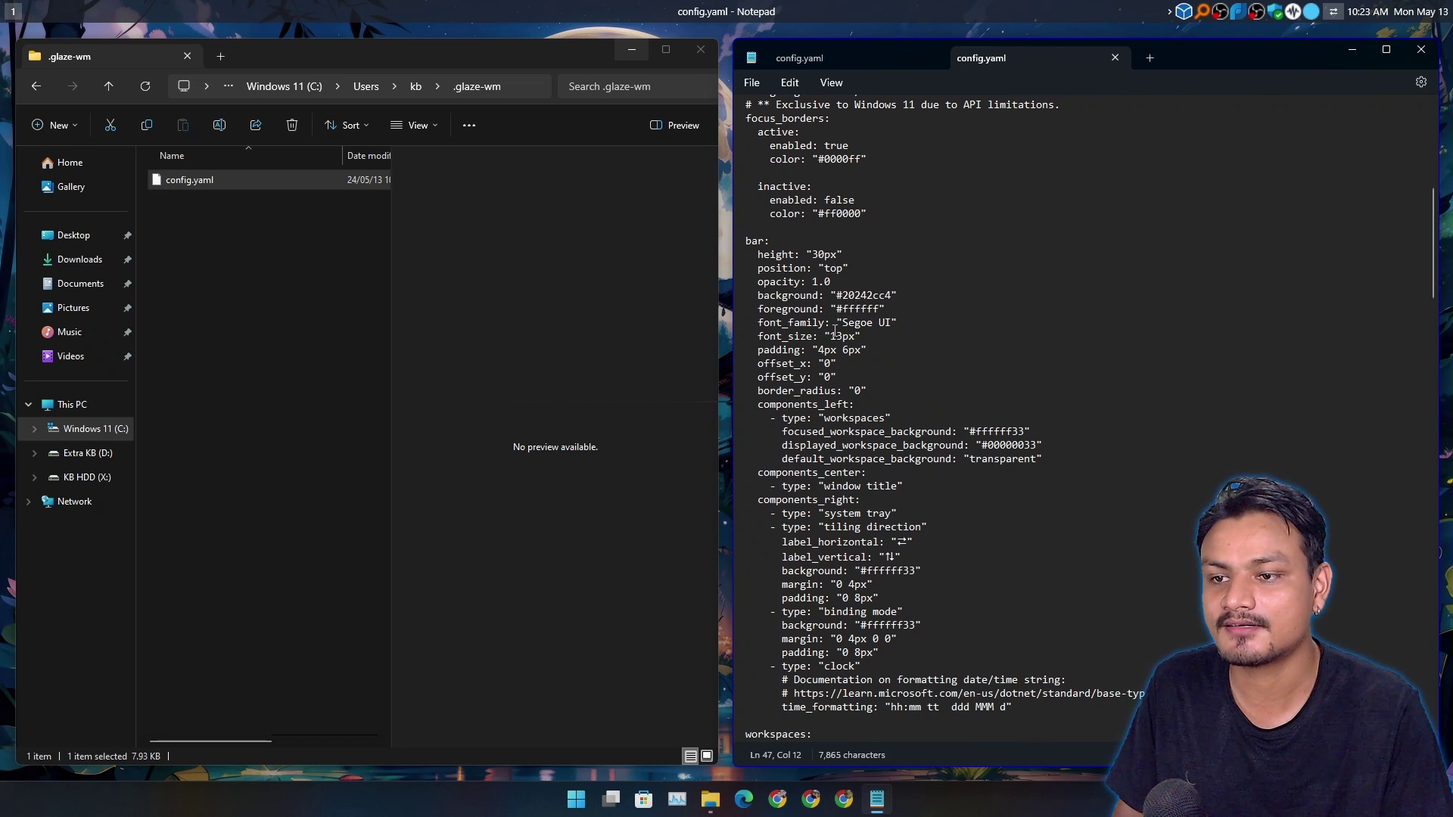
scroll(856, 308, "down", 1)
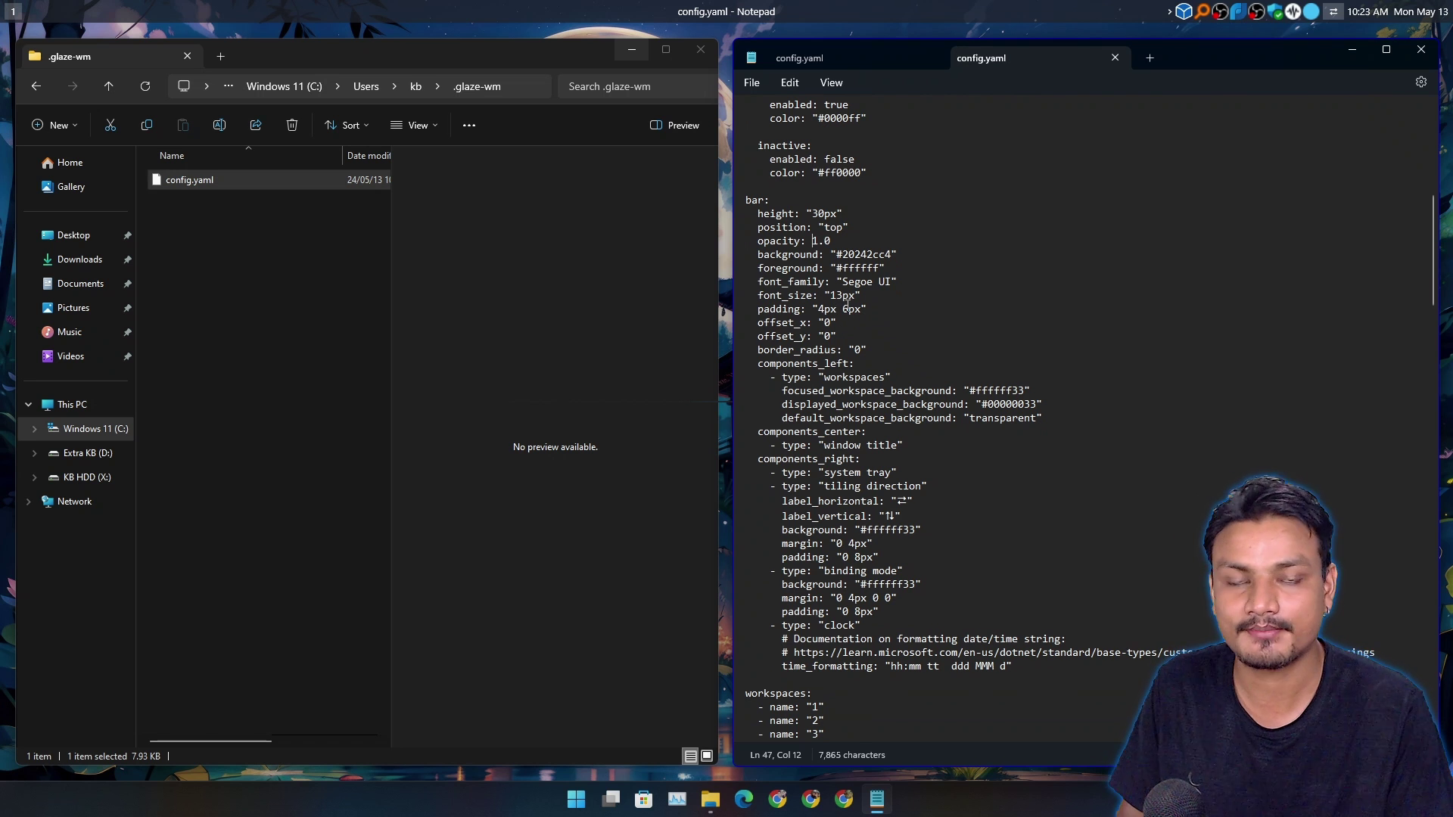
scroll(847, 337, "down", 2)
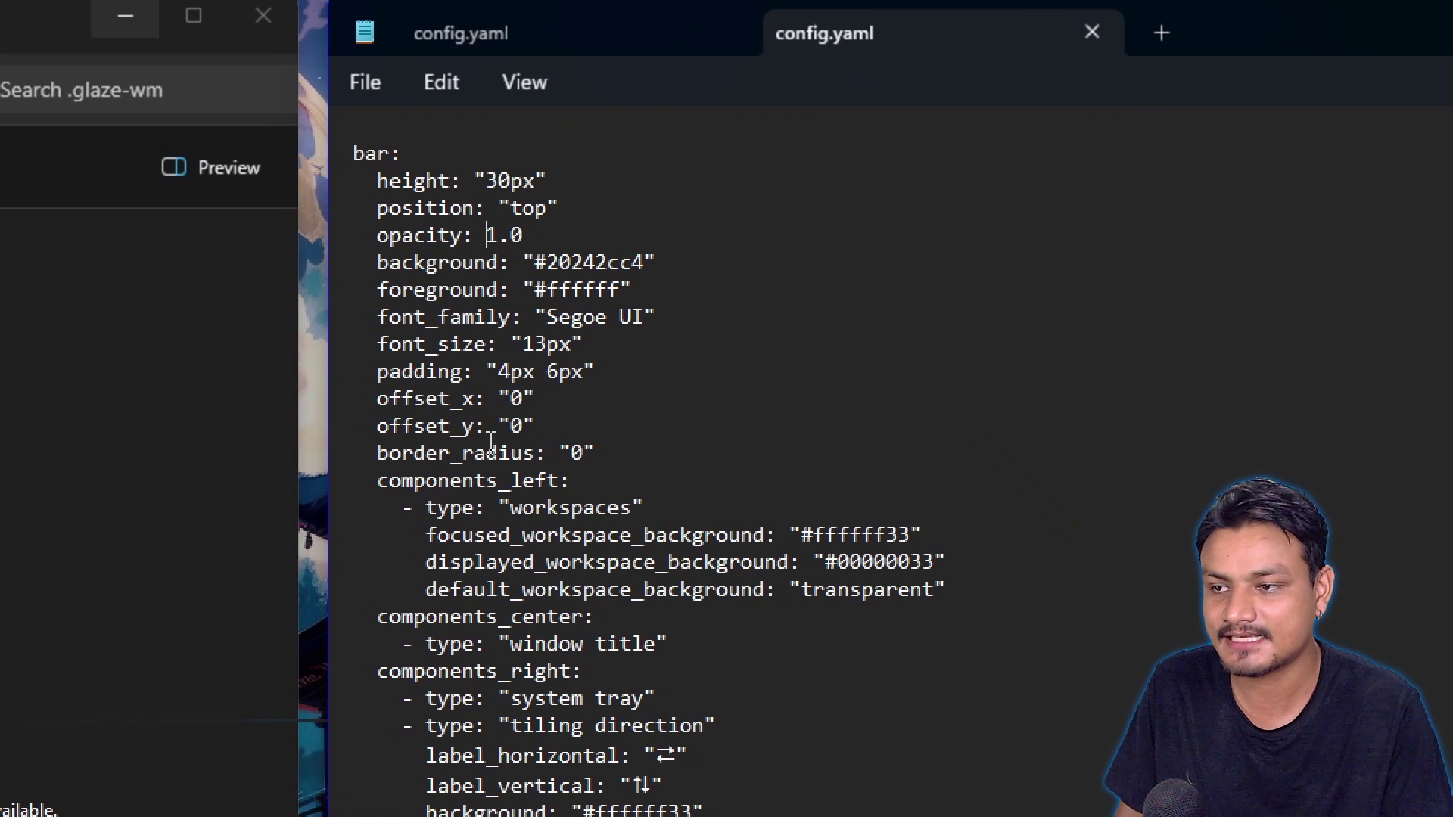
scroll(491, 418, "down", 12)
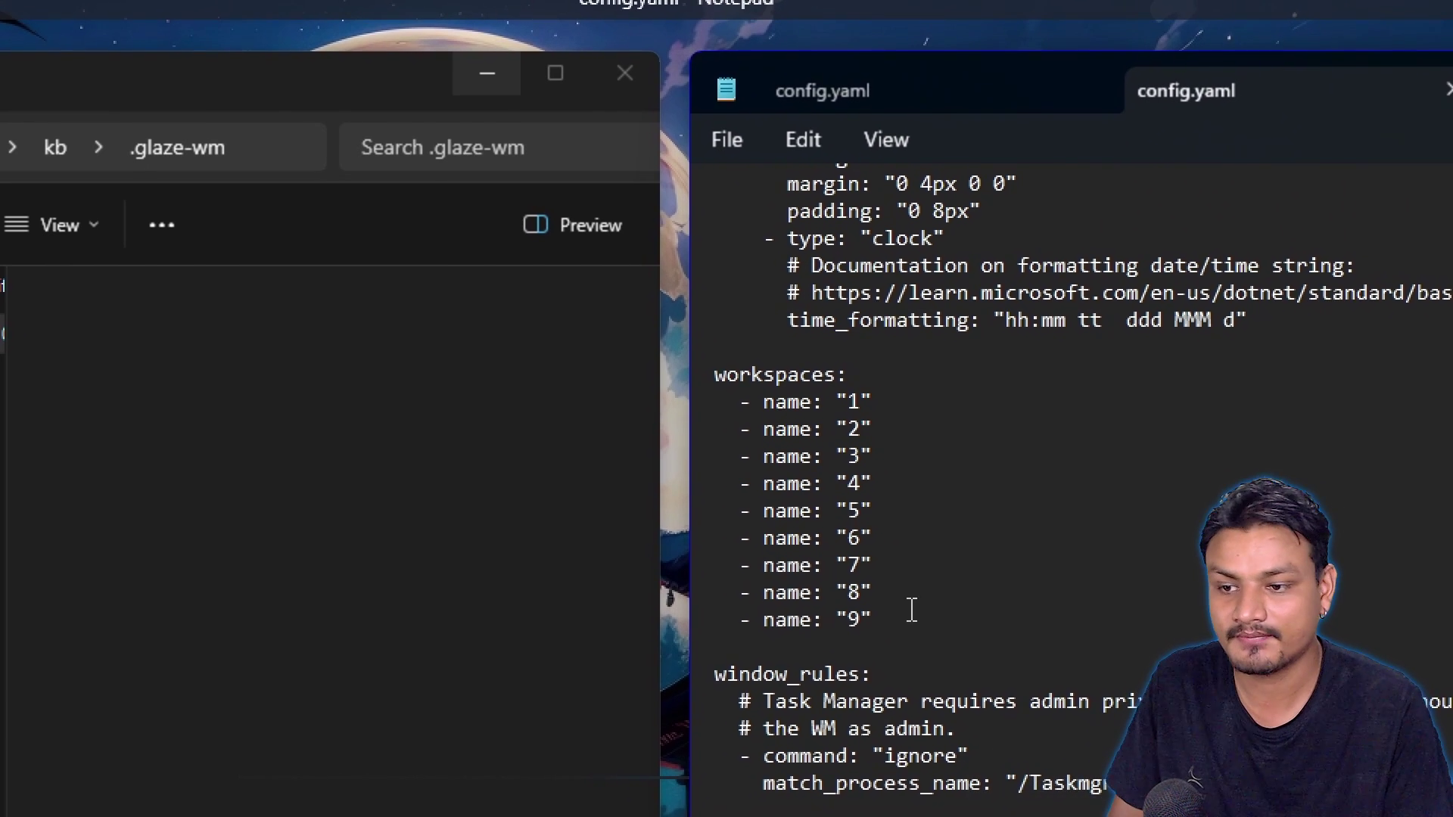
scroll(912, 610, "down", 2)
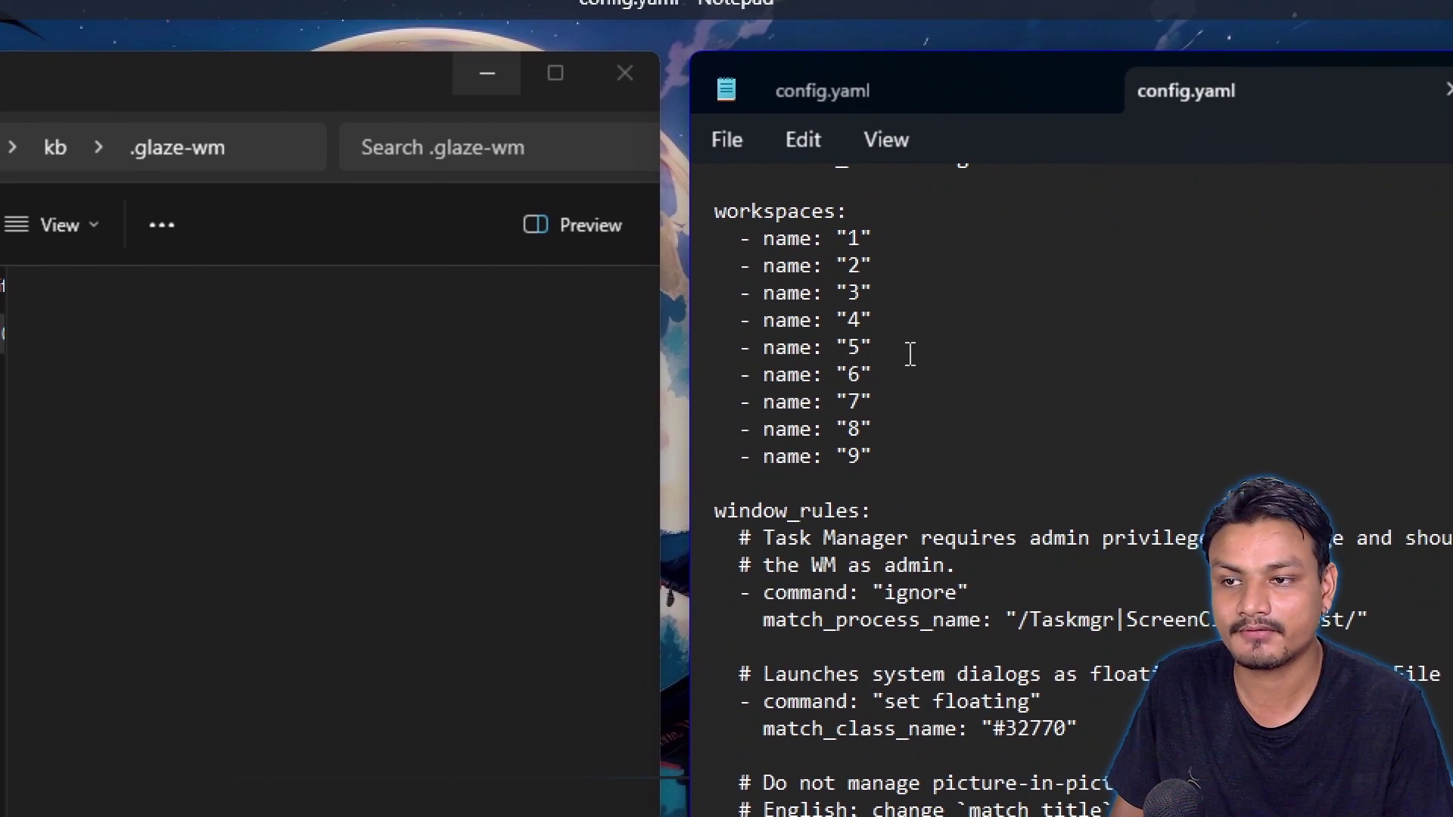
scroll(939, 348, "up", 1)
scroll(941, 438, "down", 5)
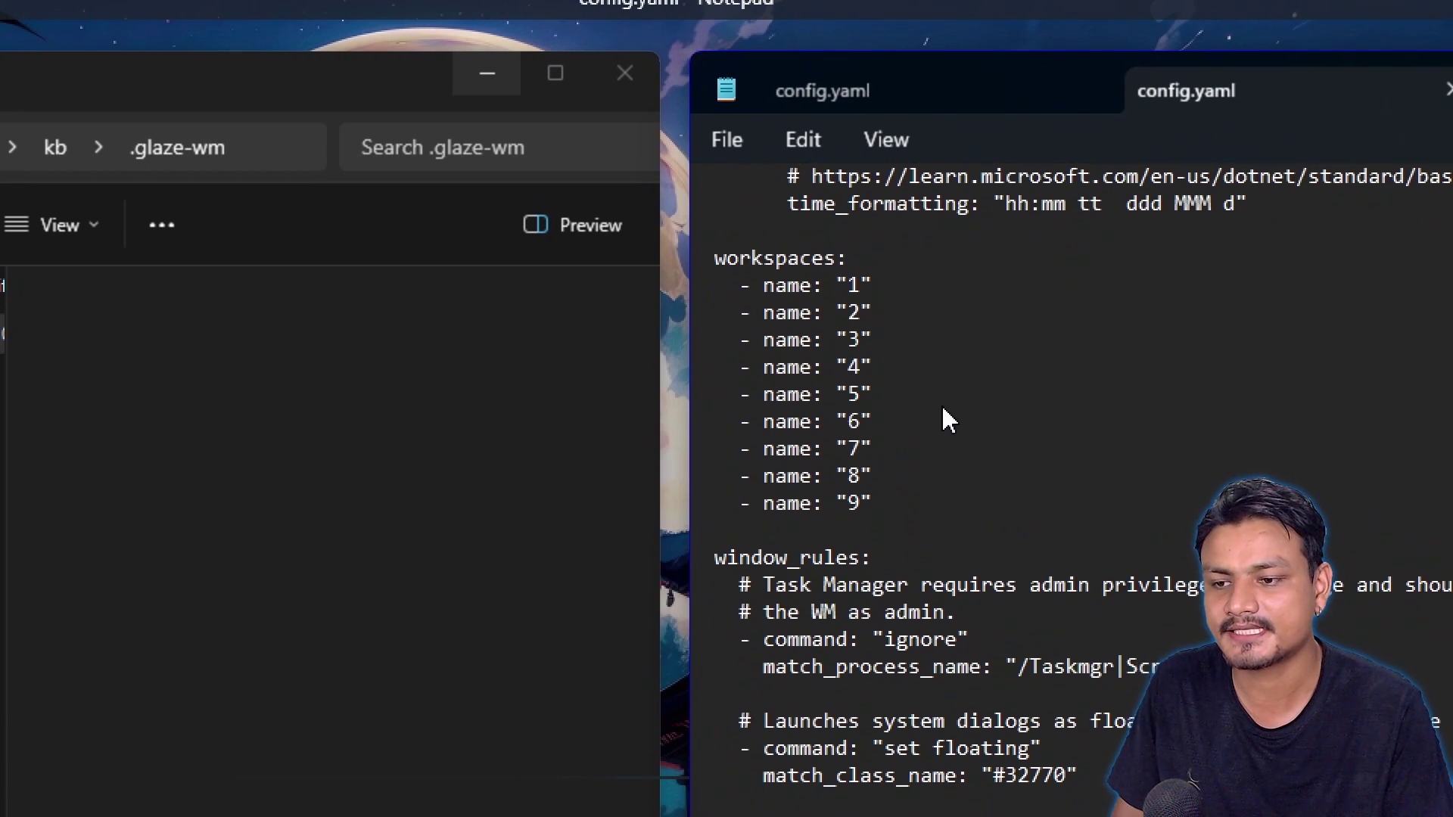
scroll(908, 446, "down", 4)
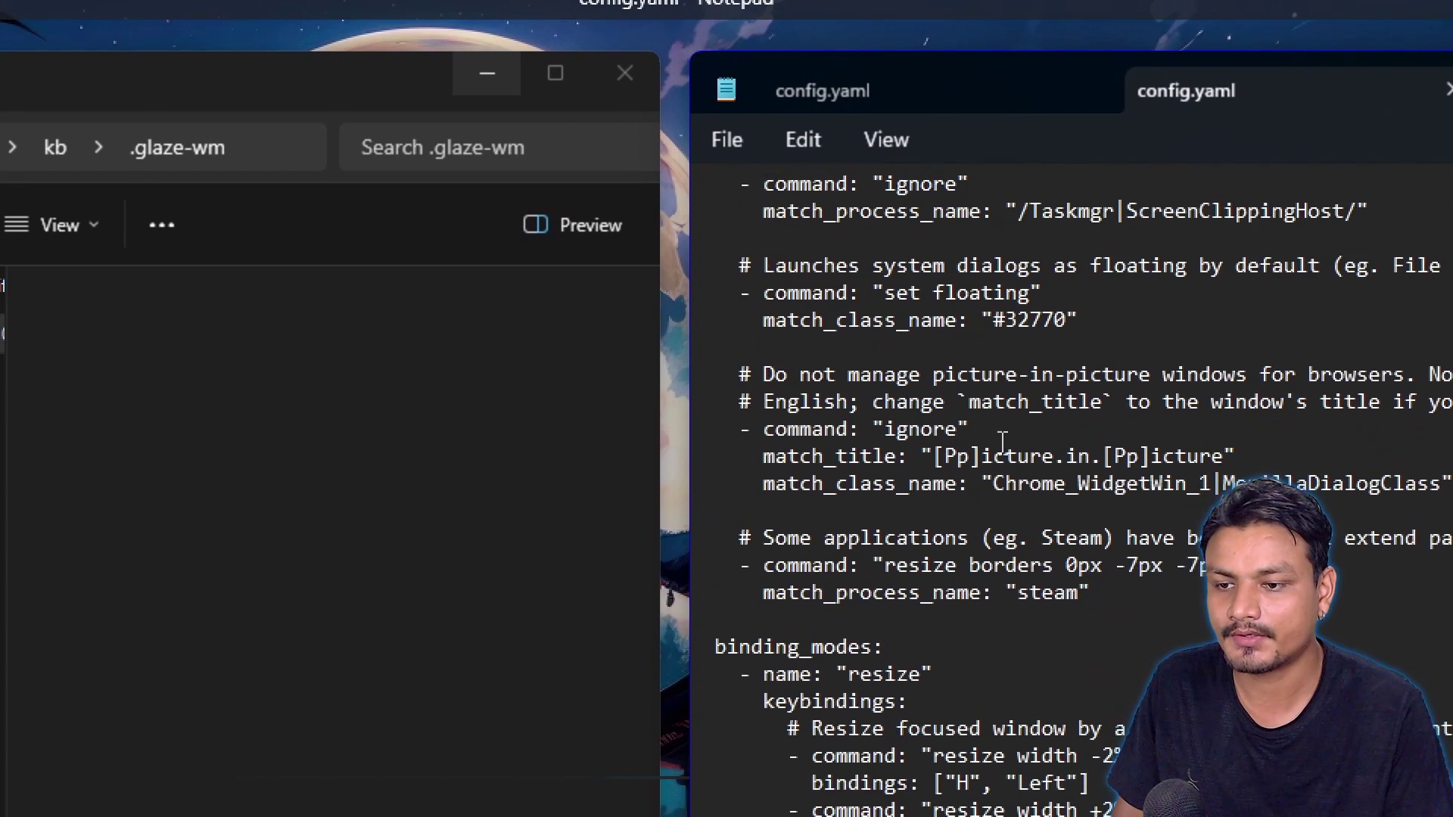
scroll(1082, 378, "down", 2)
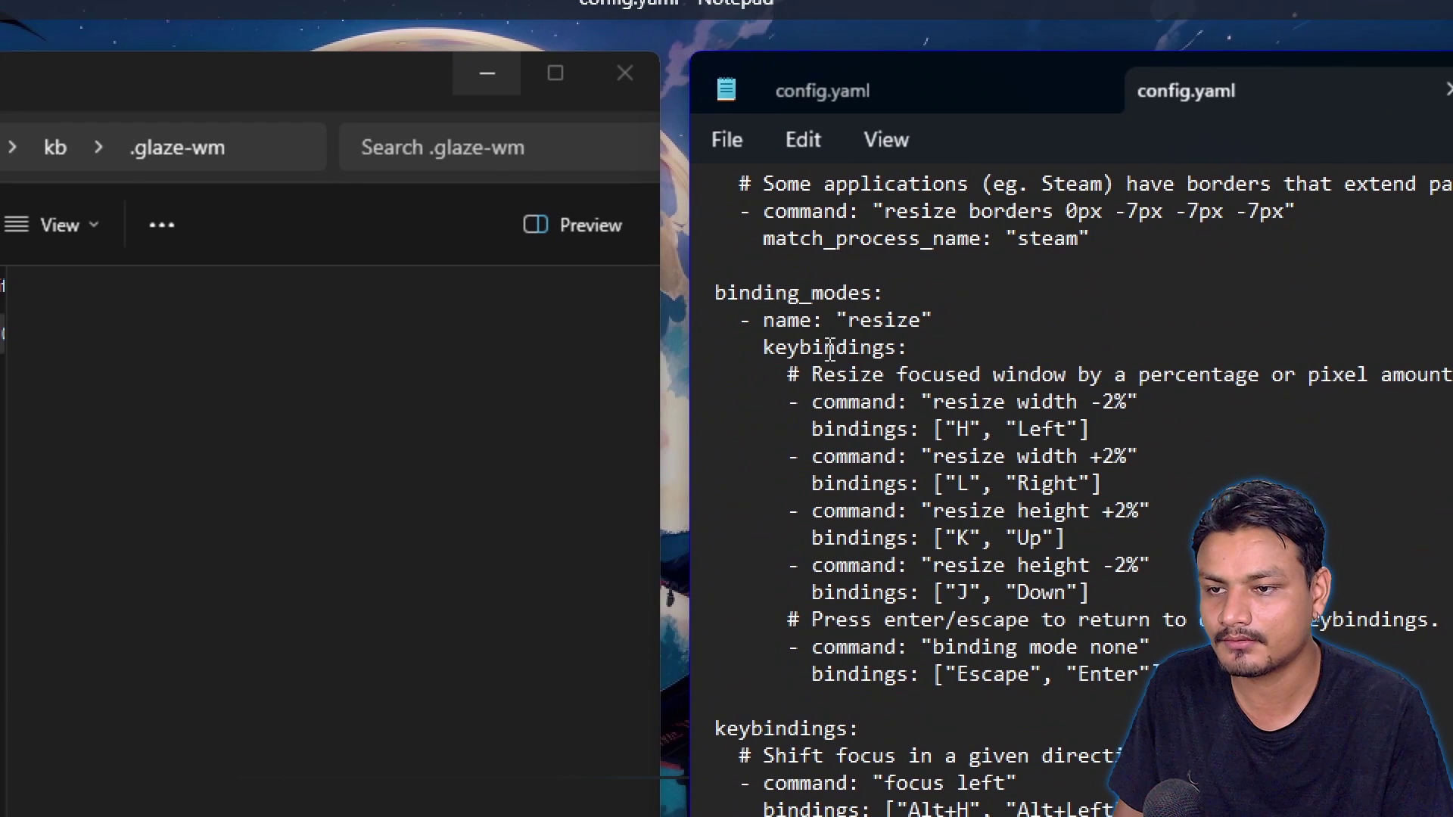
scroll(853, 412, "down", 6)
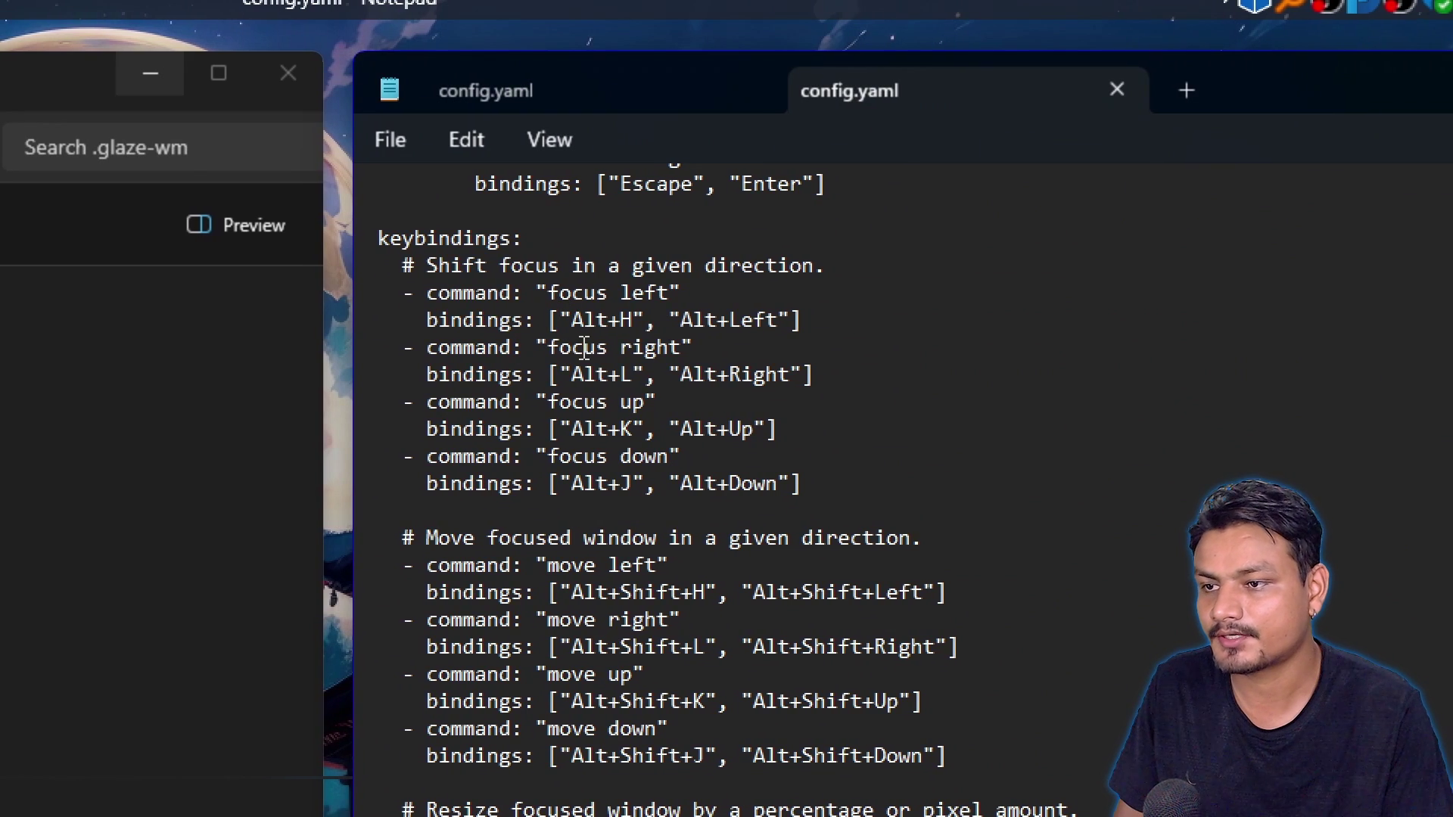
scroll(545, 376, "down", 1)
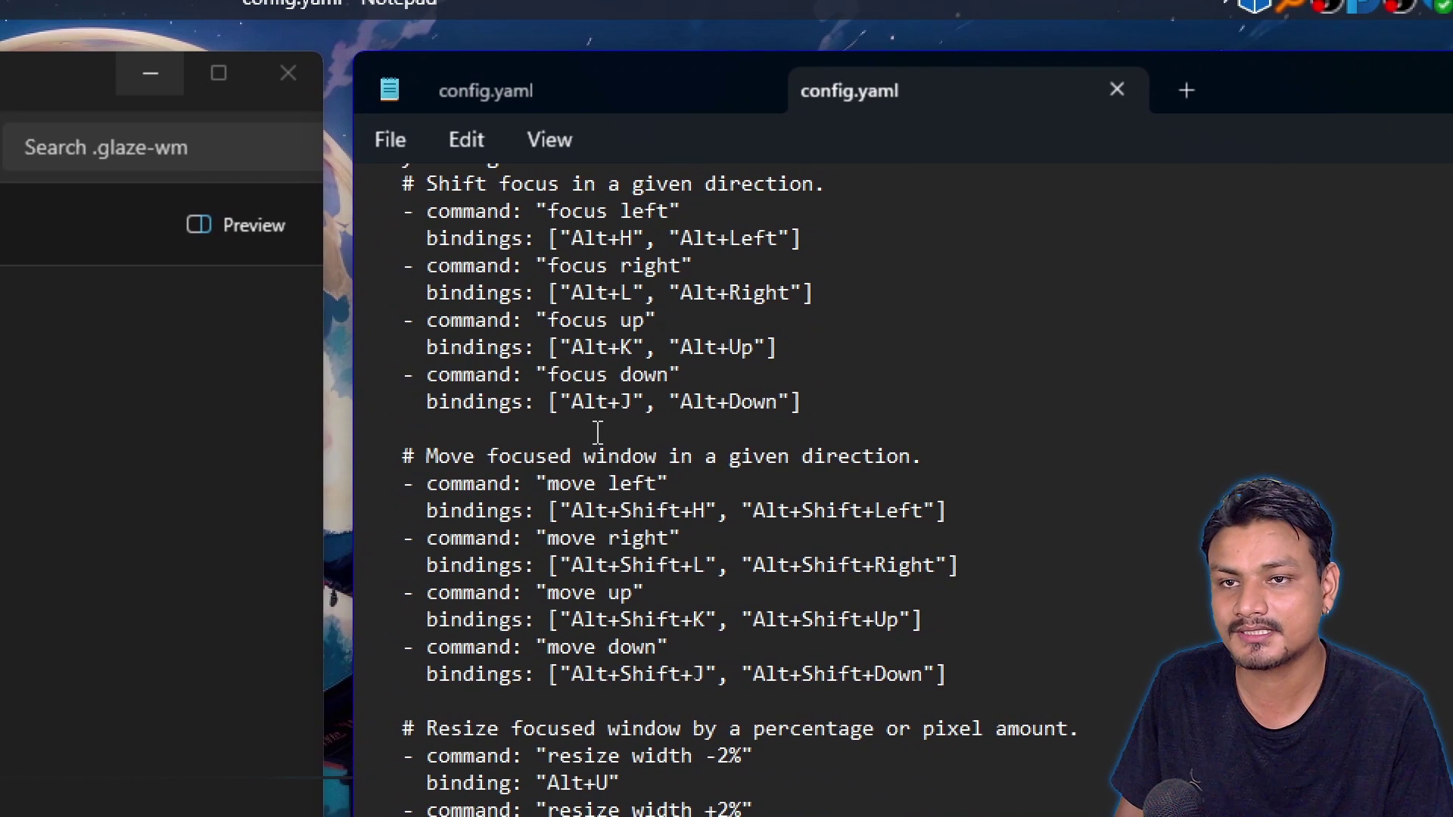
scroll(543, 462, "down", 1)
scroll(543, 461, "down", 4)
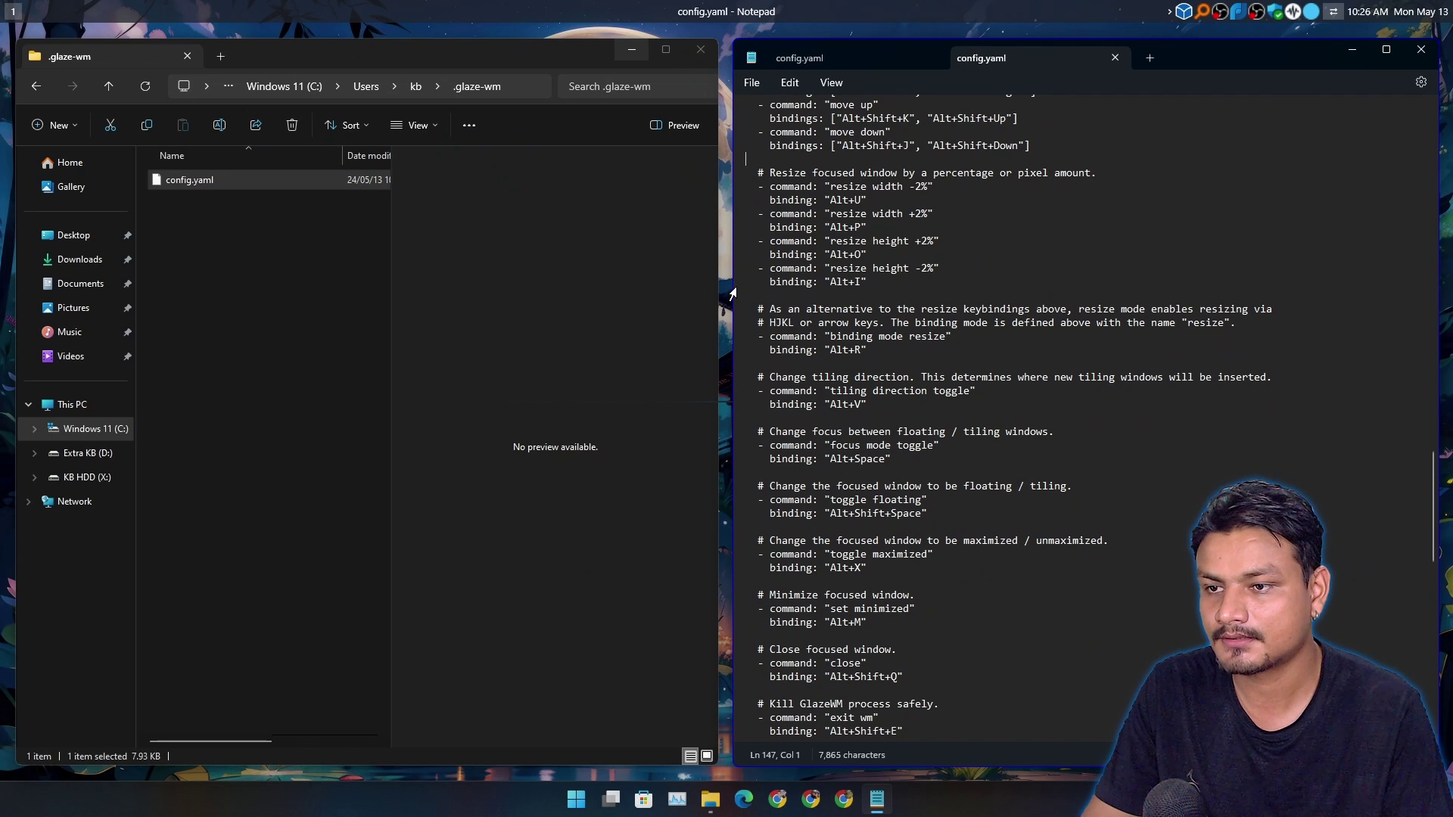
Step: Resize the tiles with Alt+U and Alt+P so Notepad gets more width than File Explorer
key("alt+u")
key("alt+u")
key("alt+u")
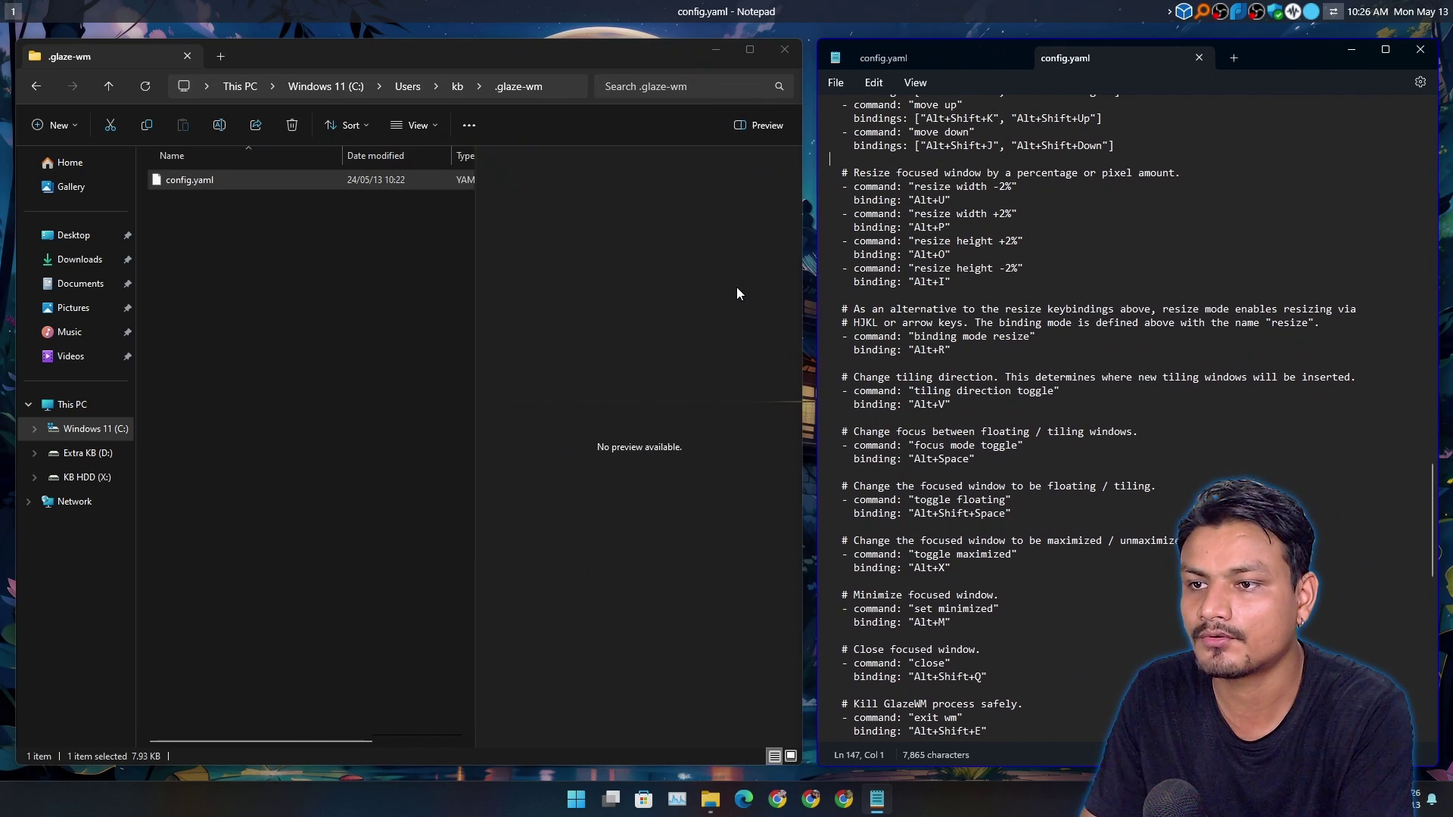
key("alt+u")
key("alt+p")
key("alt+p")
key("alt+p")
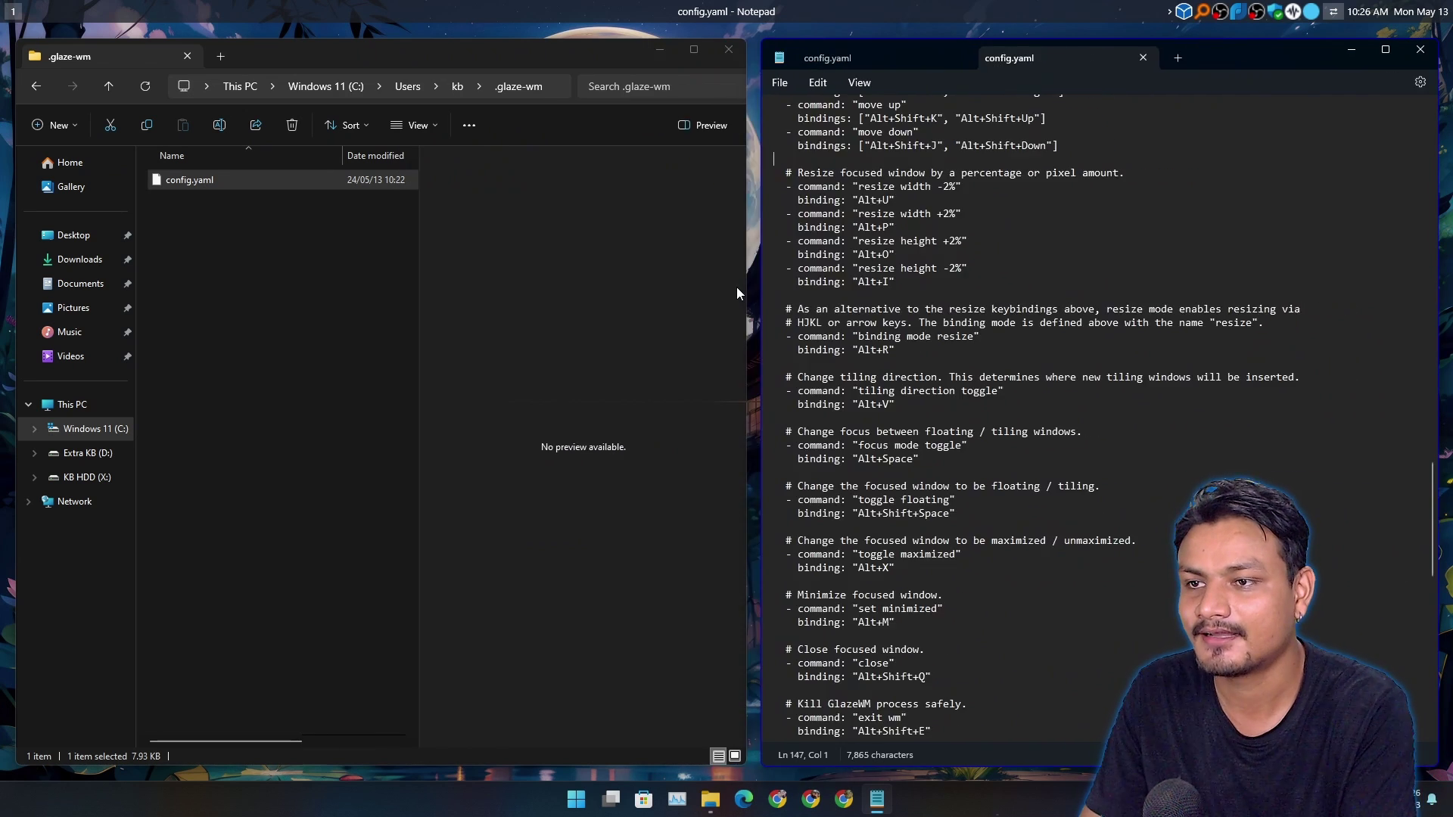
key("alt+p")
key("alt+p")
key("alt+p")
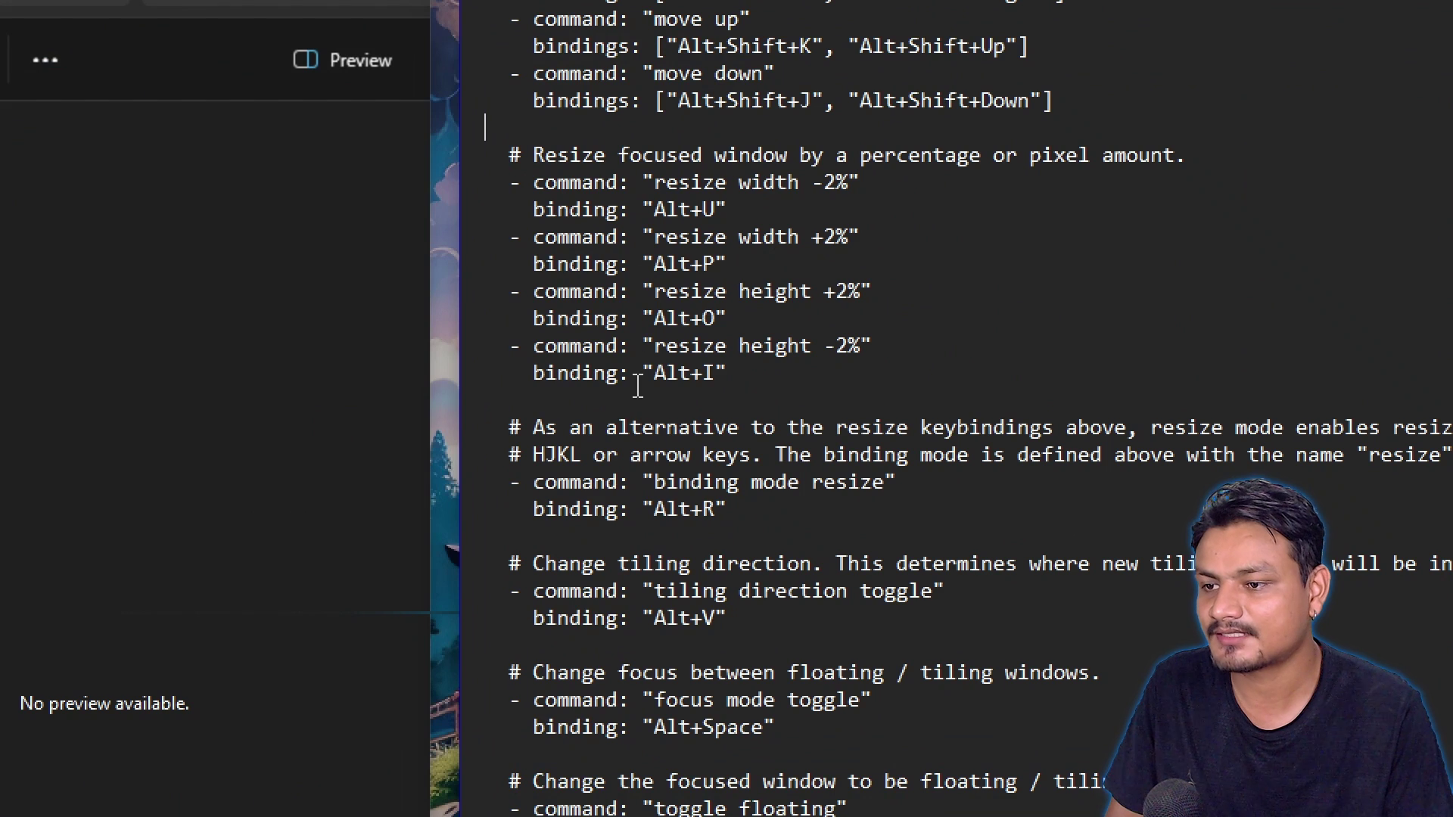
Step: Scroll down through config.yaml and open Notepad's Find bar with Ctrl+F
scroll(774, 288, "down", 1)
scroll(689, 287, "down", 1)
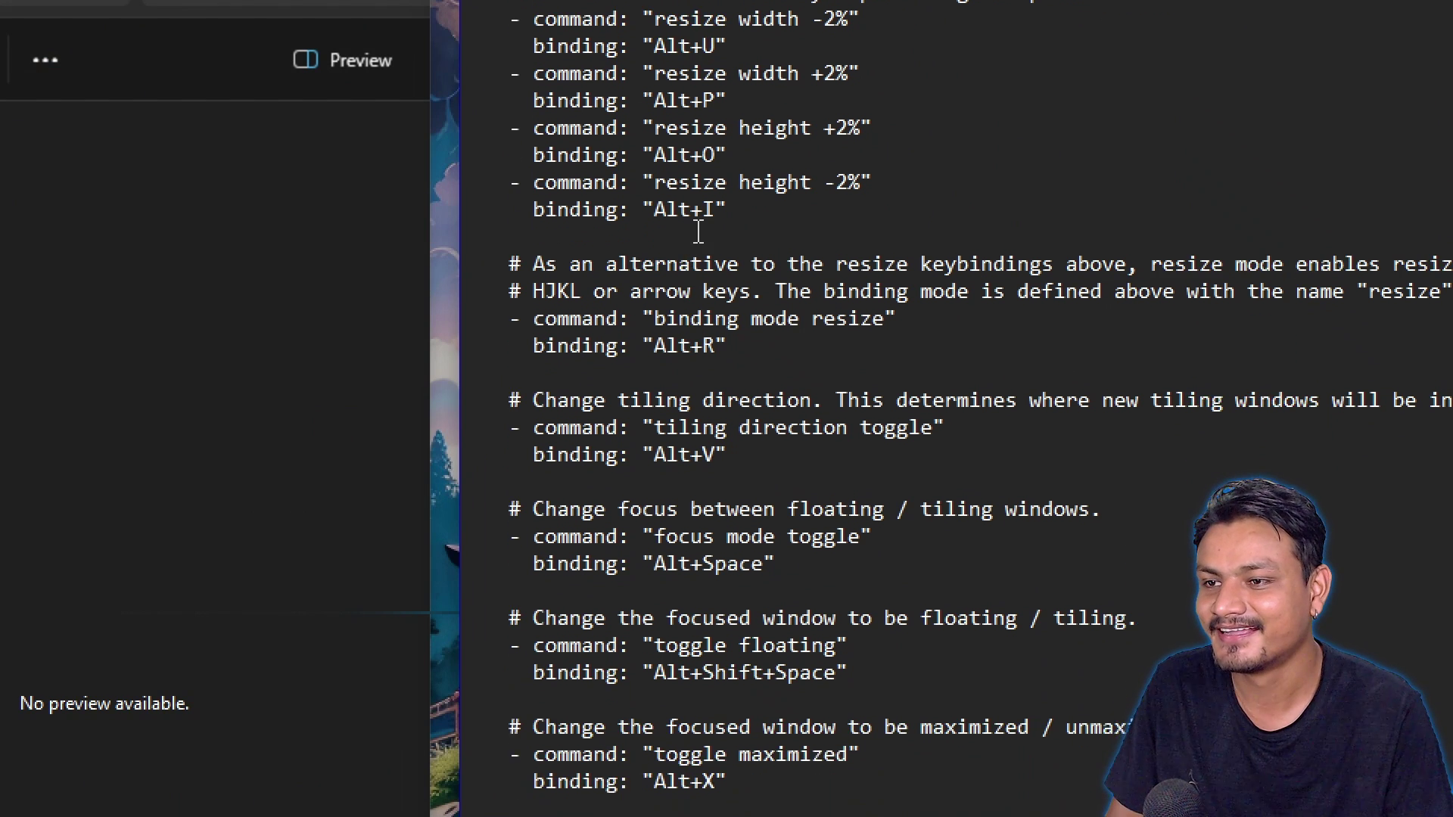
scroll(737, 243, "down", 1)
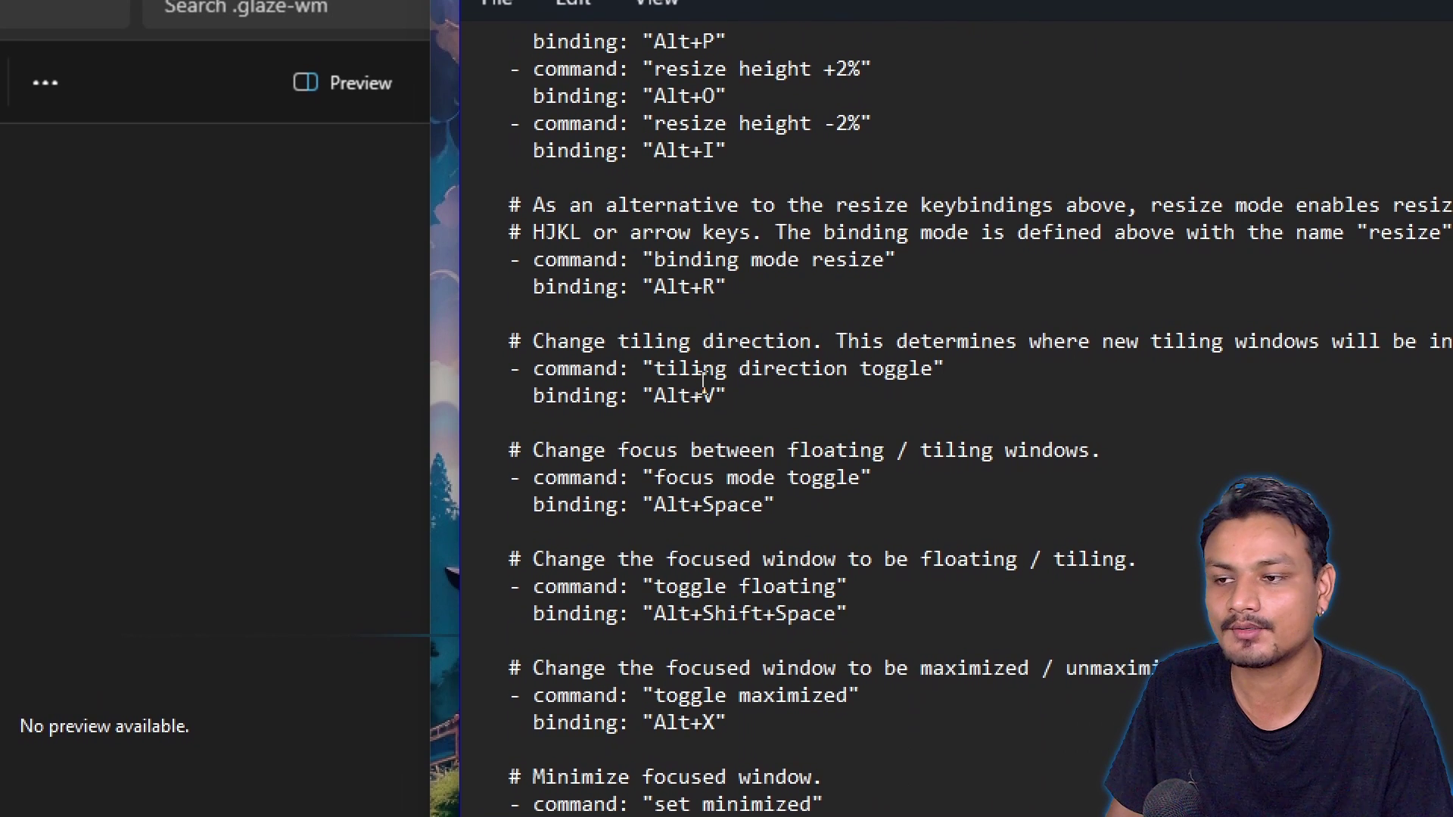
scroll(737, 363, "down", 4)
key("ctrl+f")
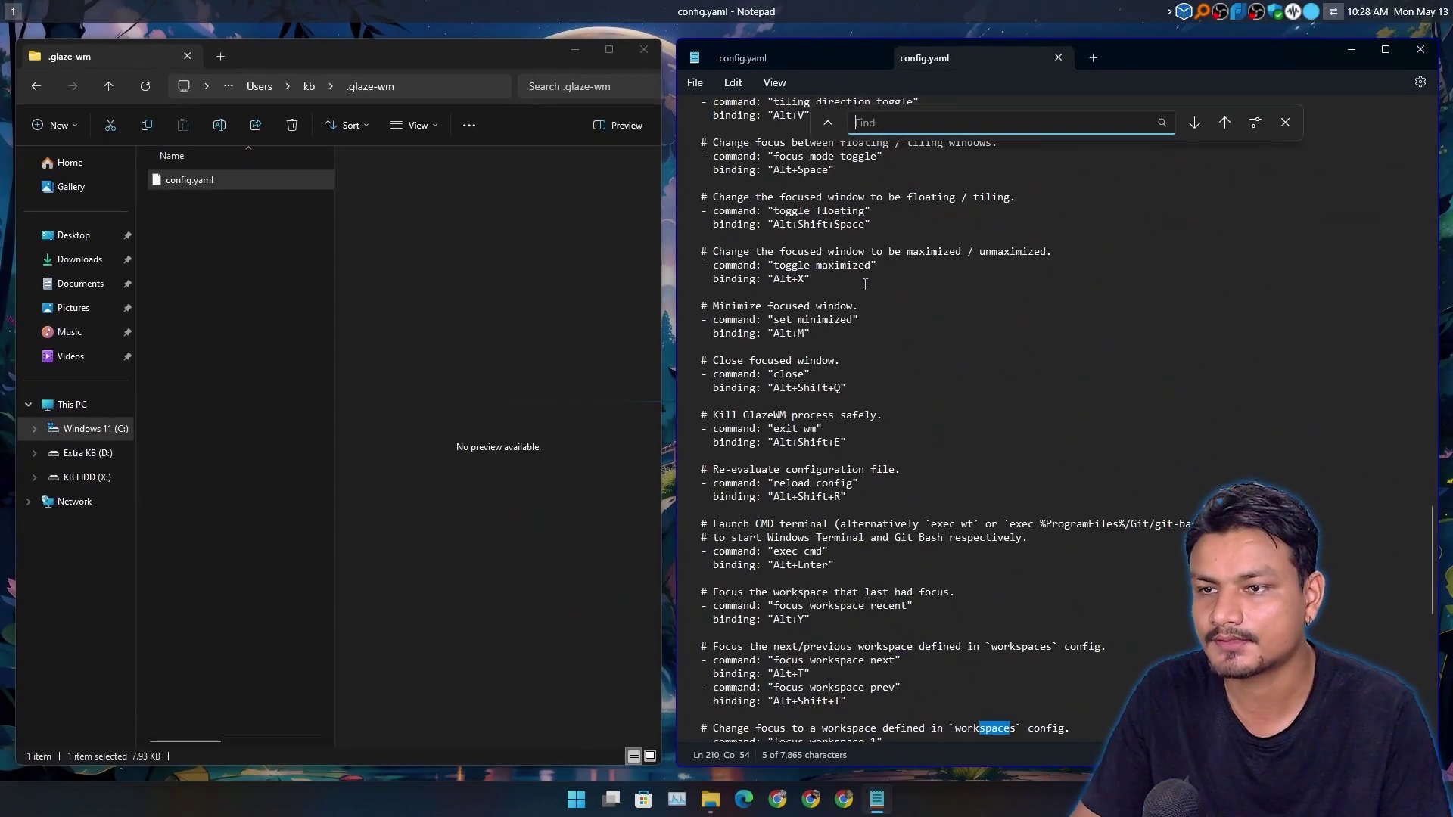
Step: Search config.yaml for 'px' to reach the gaps section, then place the caret in inner_gap
scroll(865, 284, "up", 20)
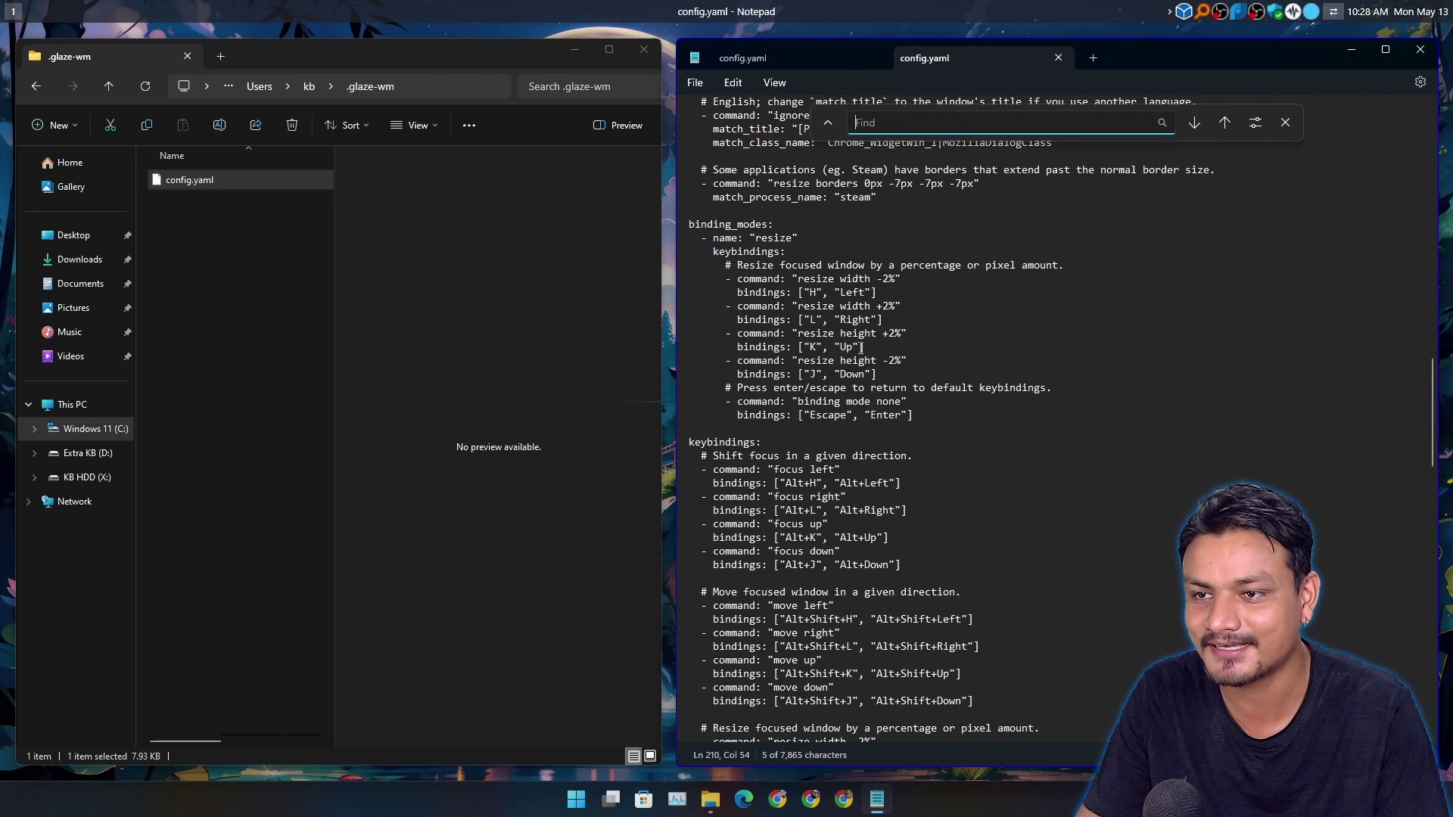
left_click(1023, 266)
left_click(1285, 123)
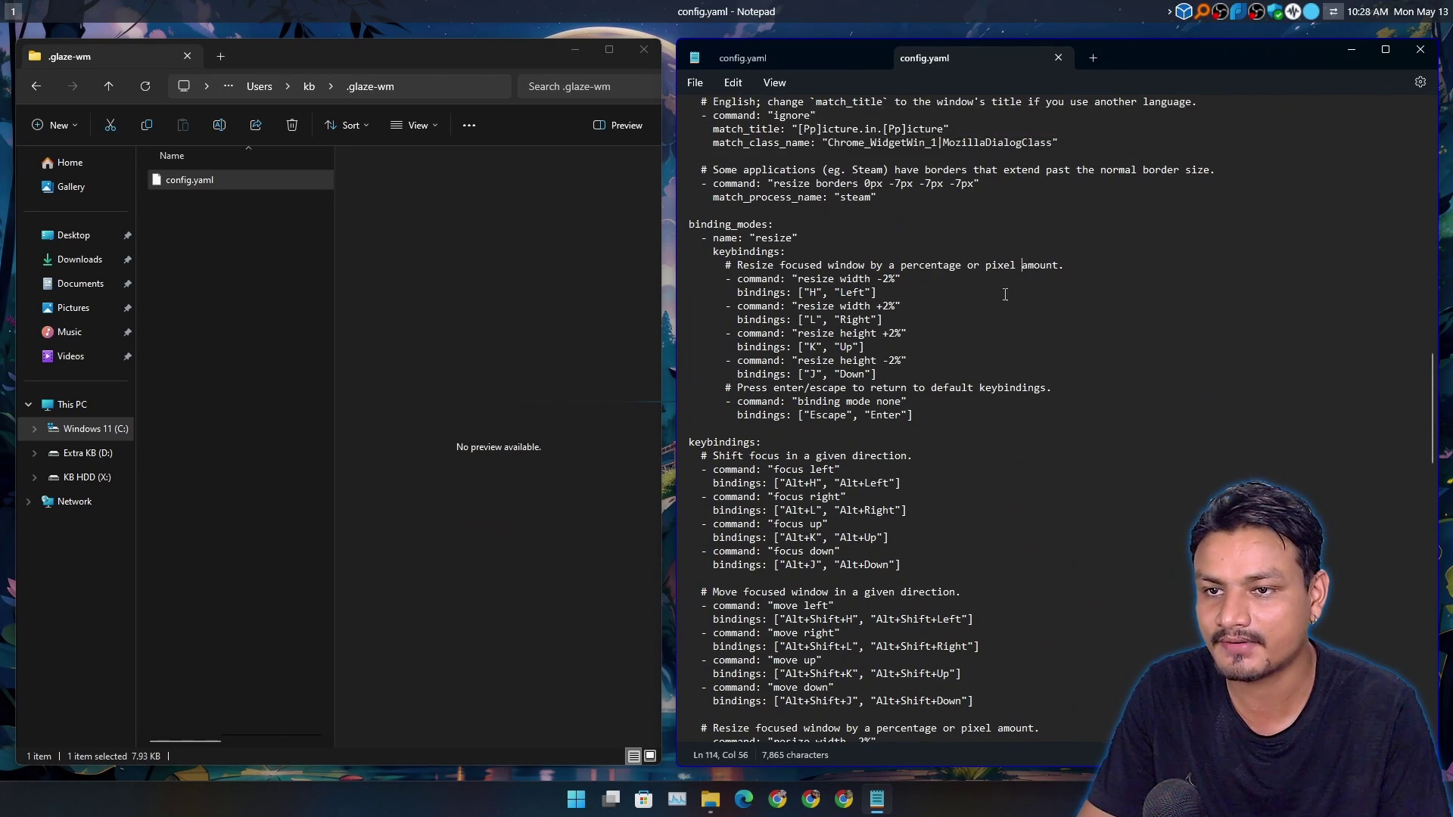
scroll(974, 320, "up", 20)
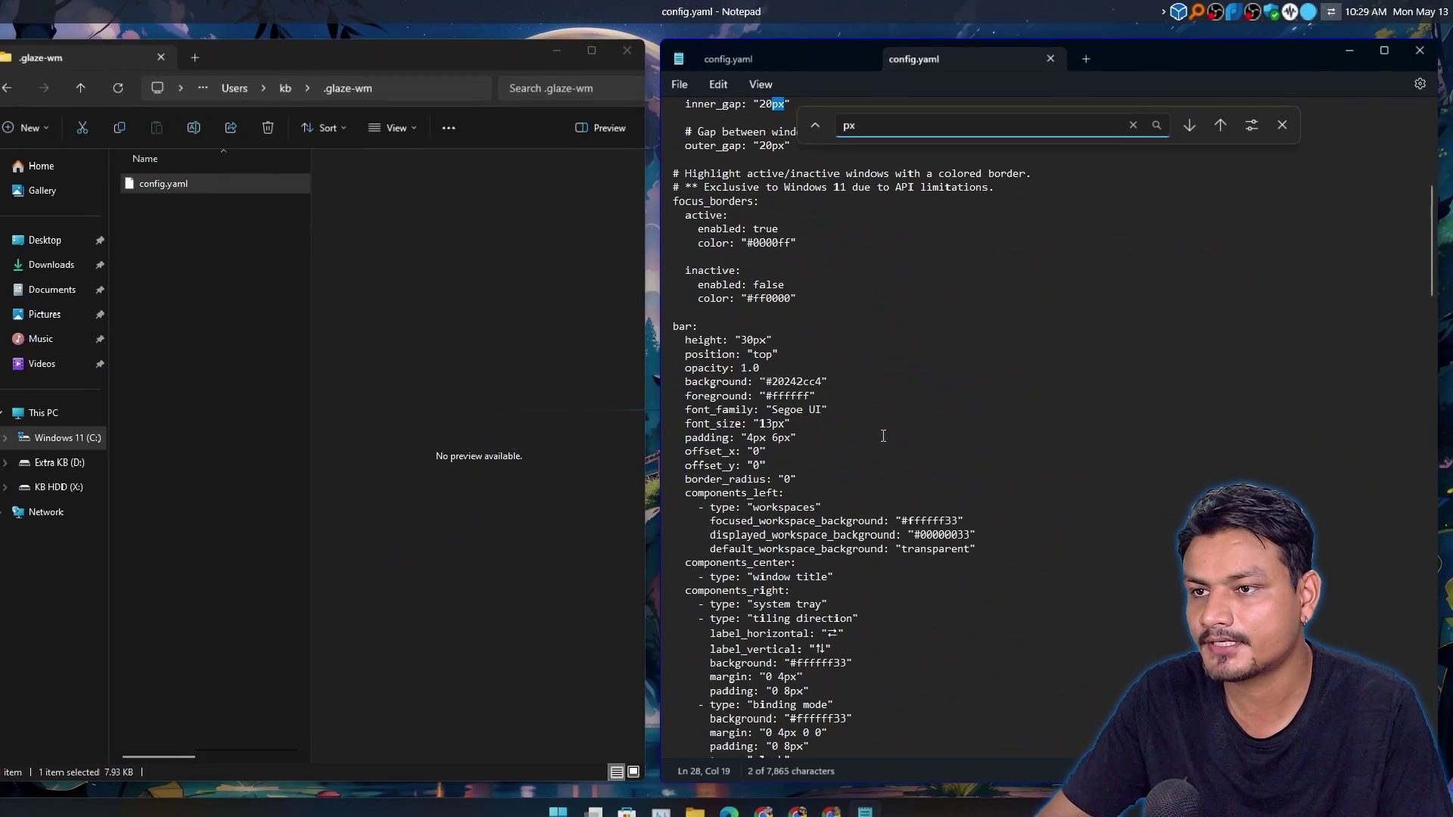
scroll(763, 155, "up", 2)
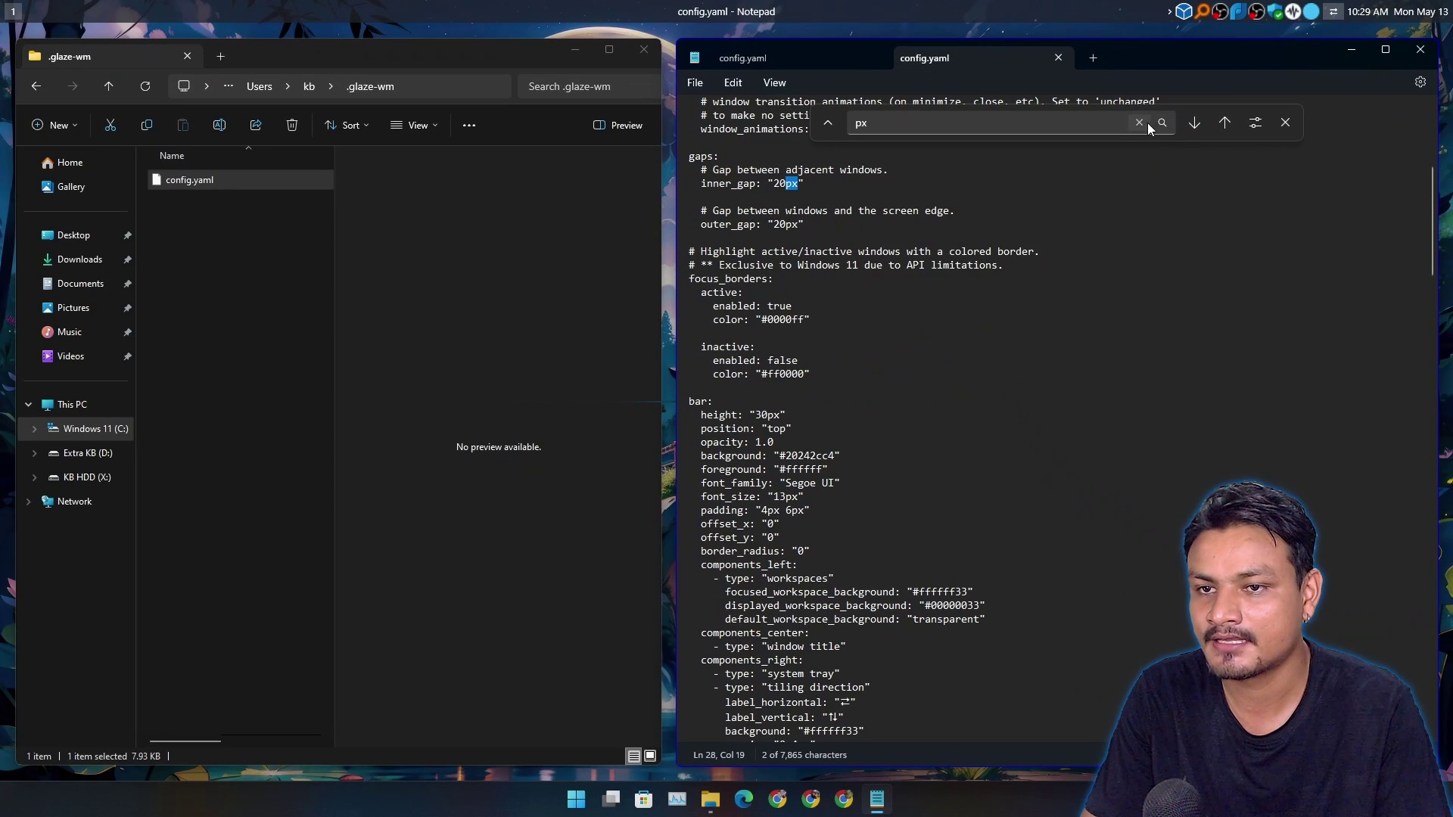
left_click(1139, 123)
left_click(781, 183)
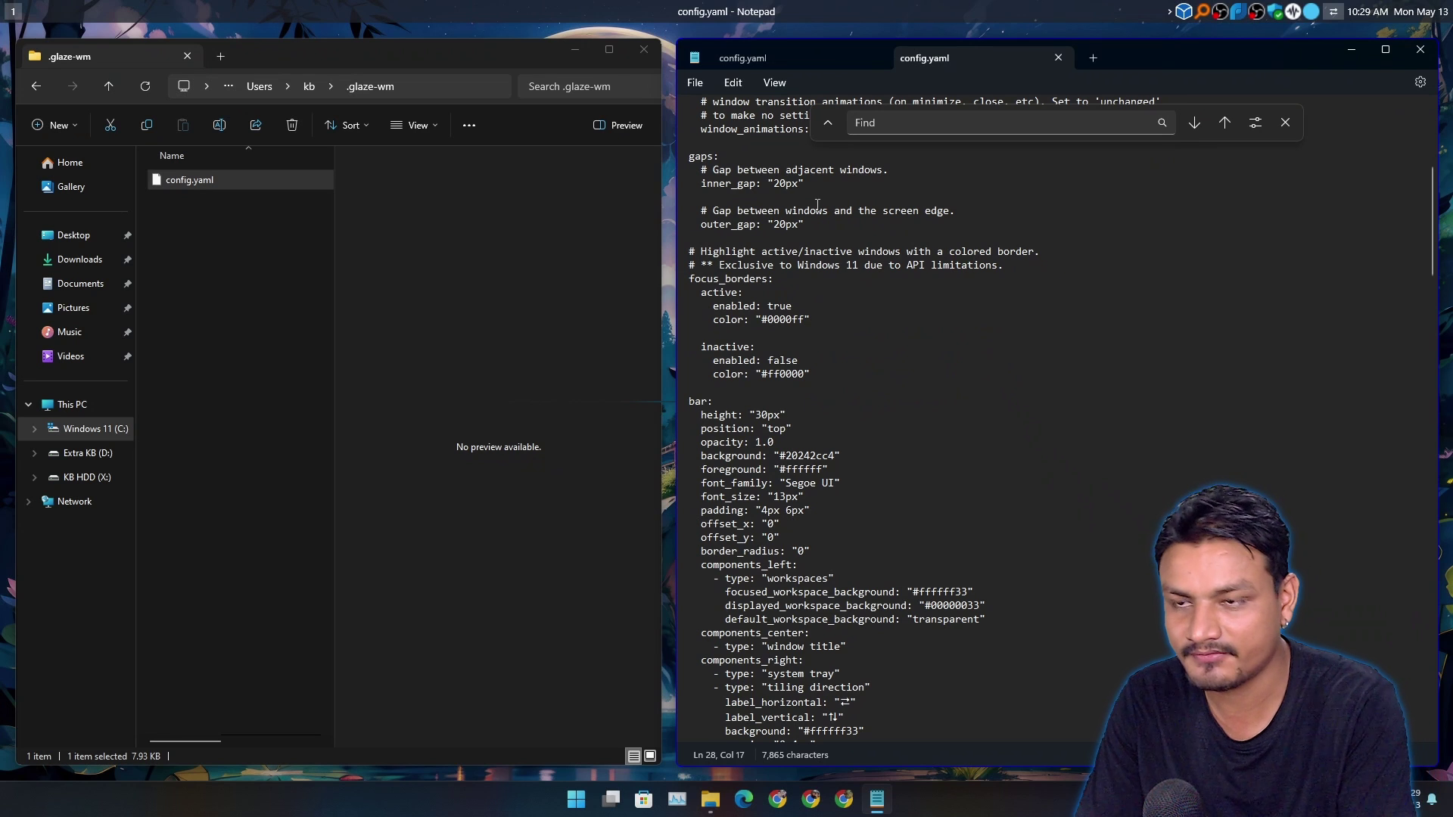
Step: Change inner_gap and outer_gap from 20px to 5px
key("BackSpace")
key("BackSpace")
type("6")
key("BackSpace")
type("5")
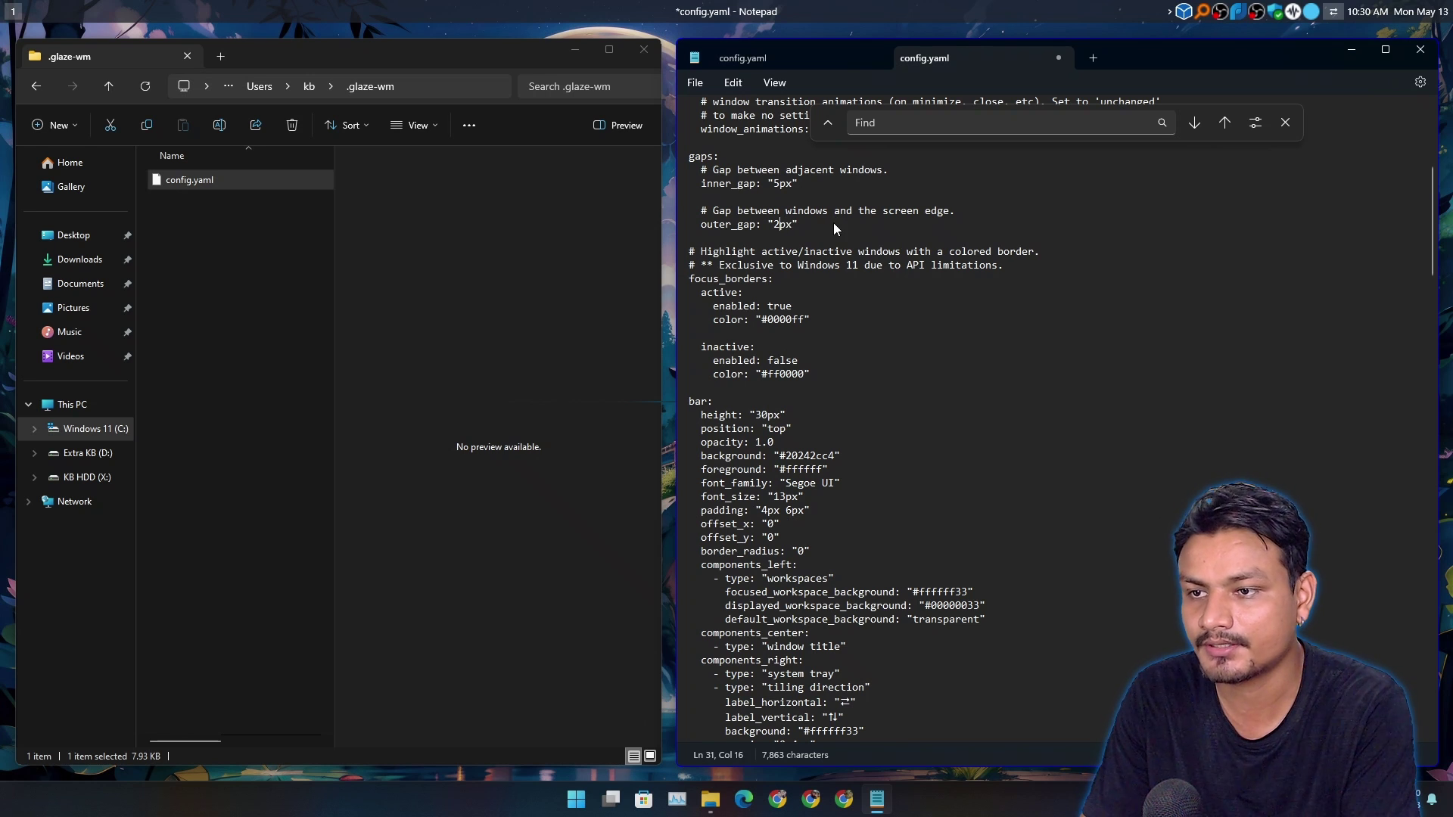
key("BackSpace")
type("5")
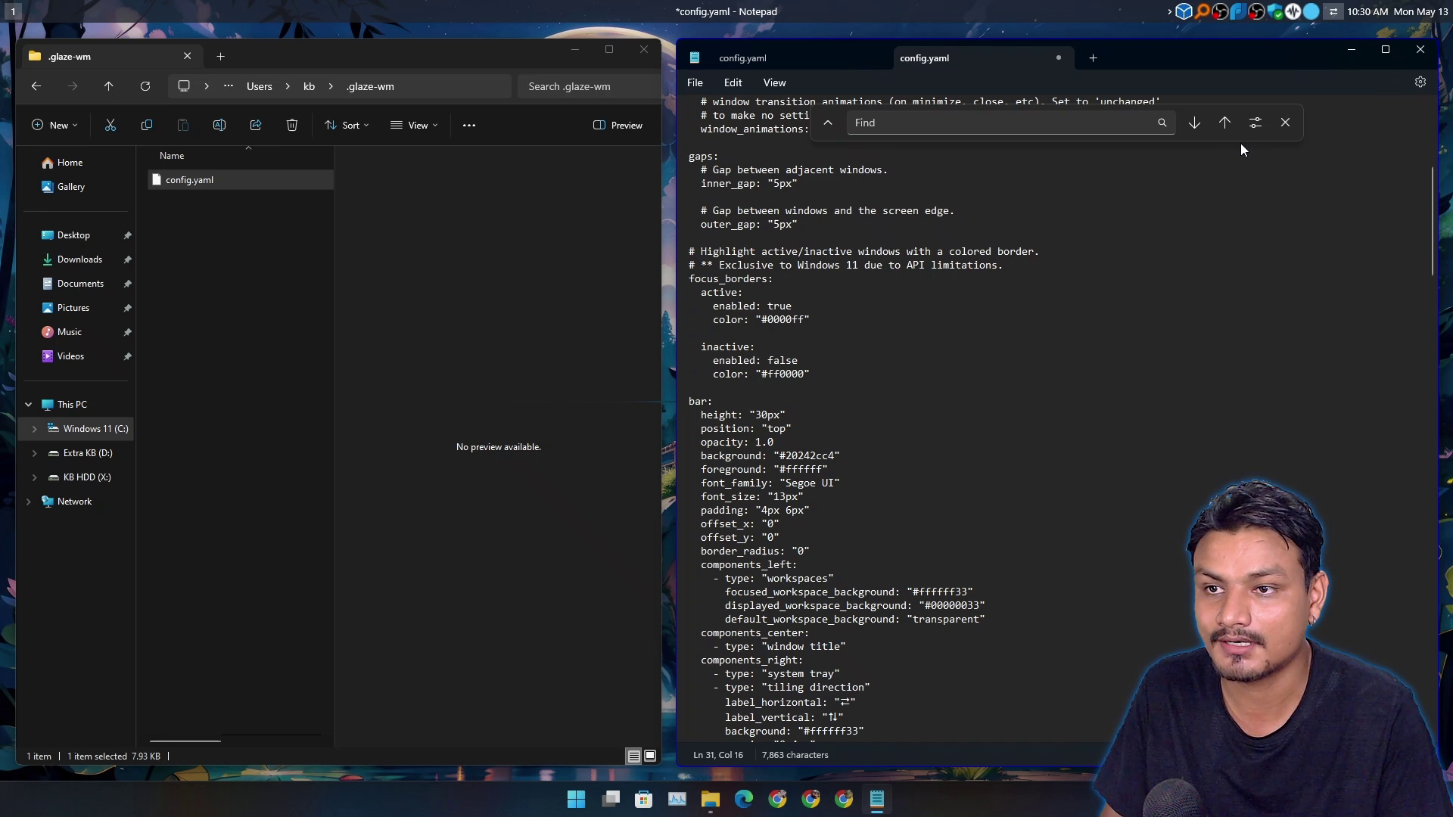
Step: Close the Find bar, save config.yaml, and close Notepad
left_click(1284, 122)
left_click(694, 82)
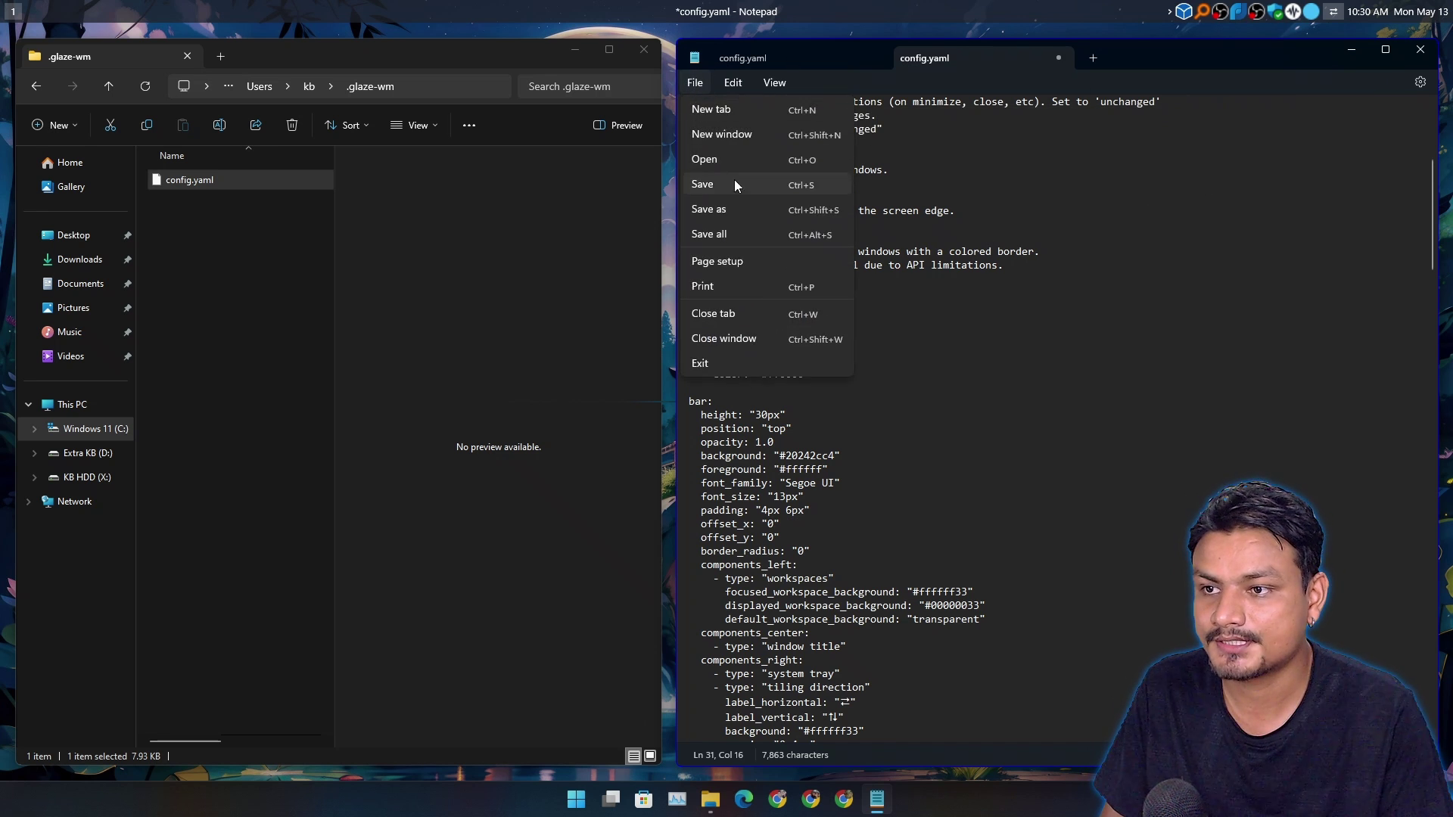
left_click(702, 185)
left_click(1420, 53)
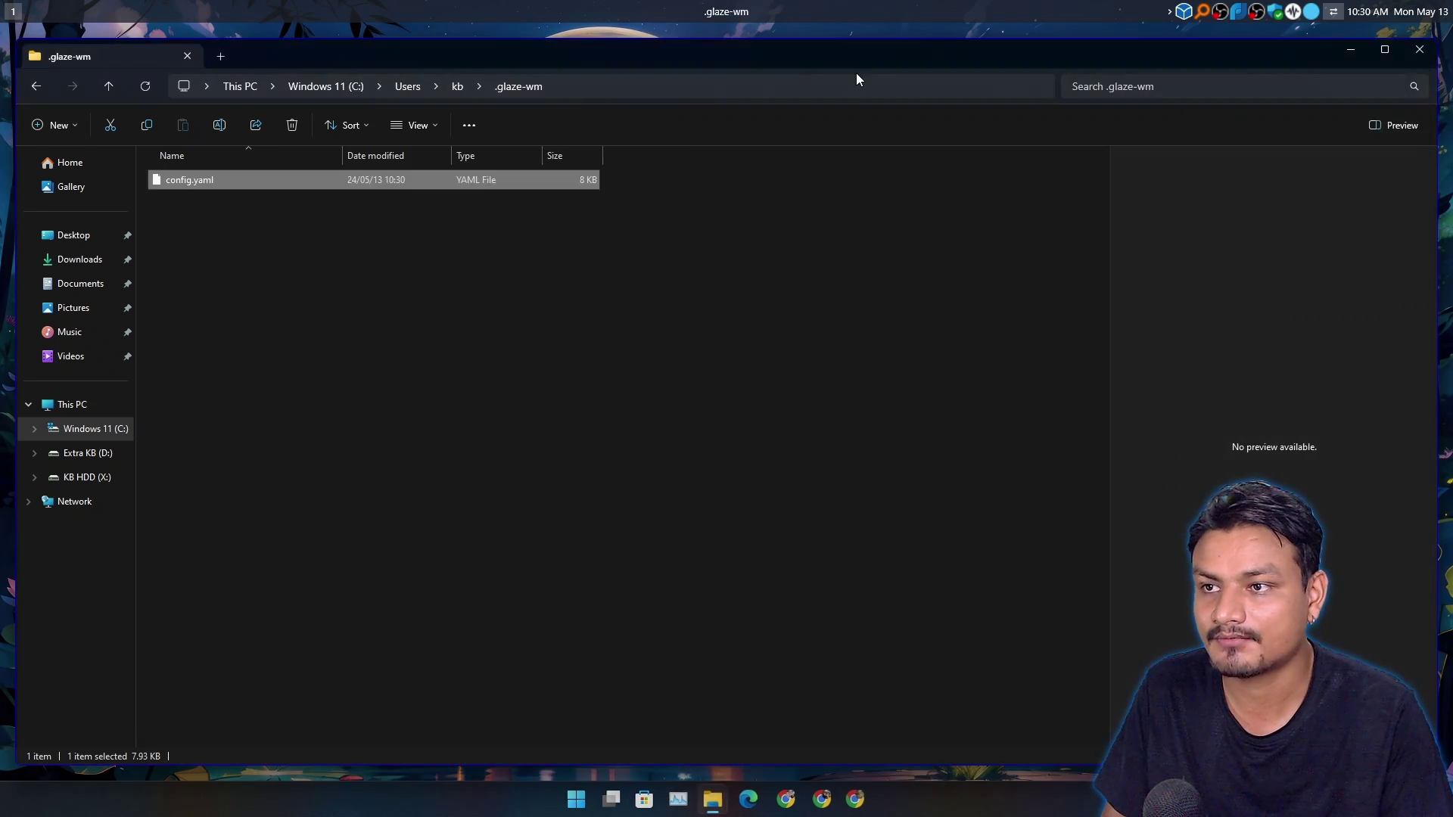
Step: Maximize File Explorer, then swap the Edge and Explorer tiles with Alt+Shift+H
left_click(1384, 51)
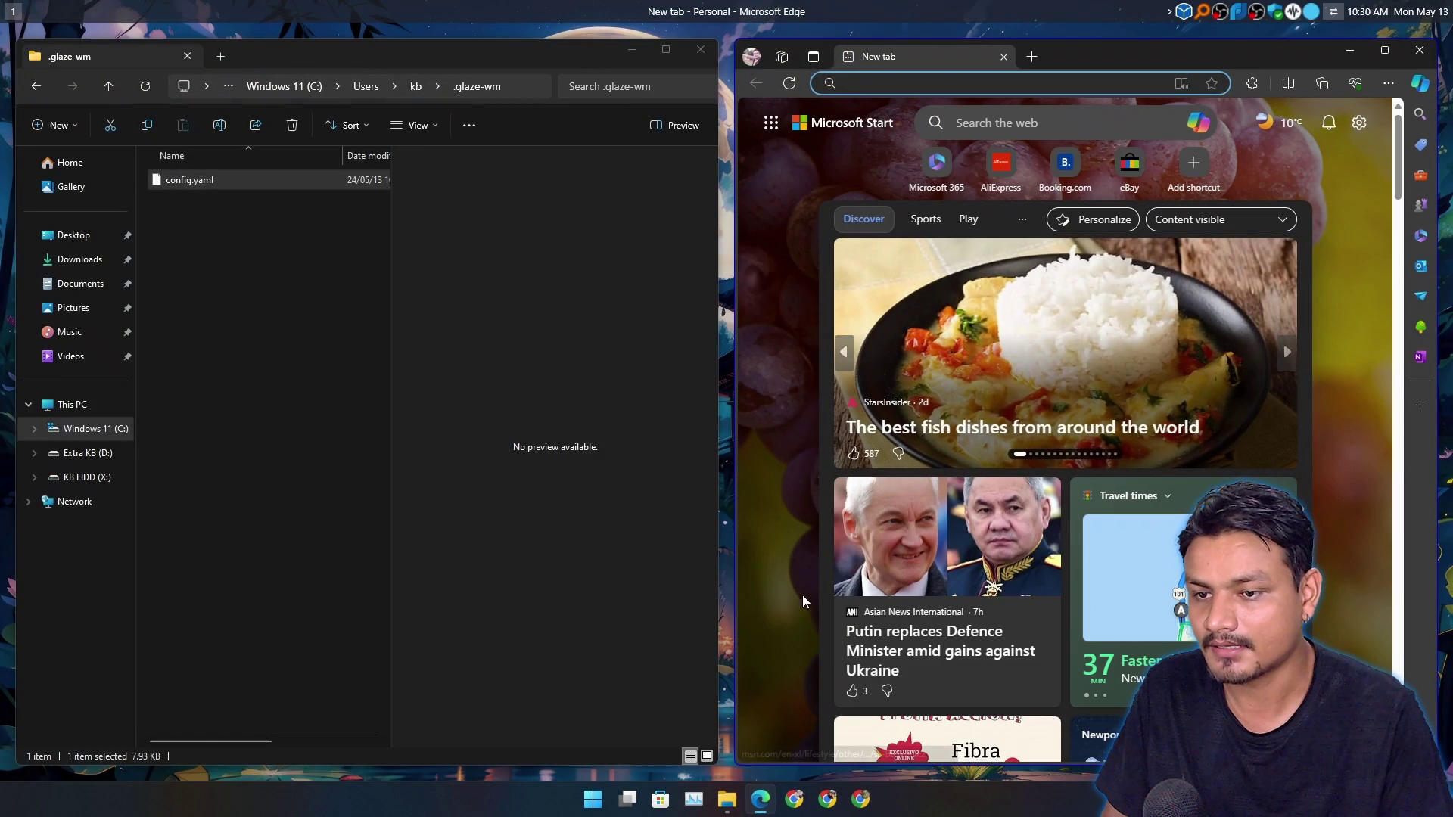
key("alt+shift+h")
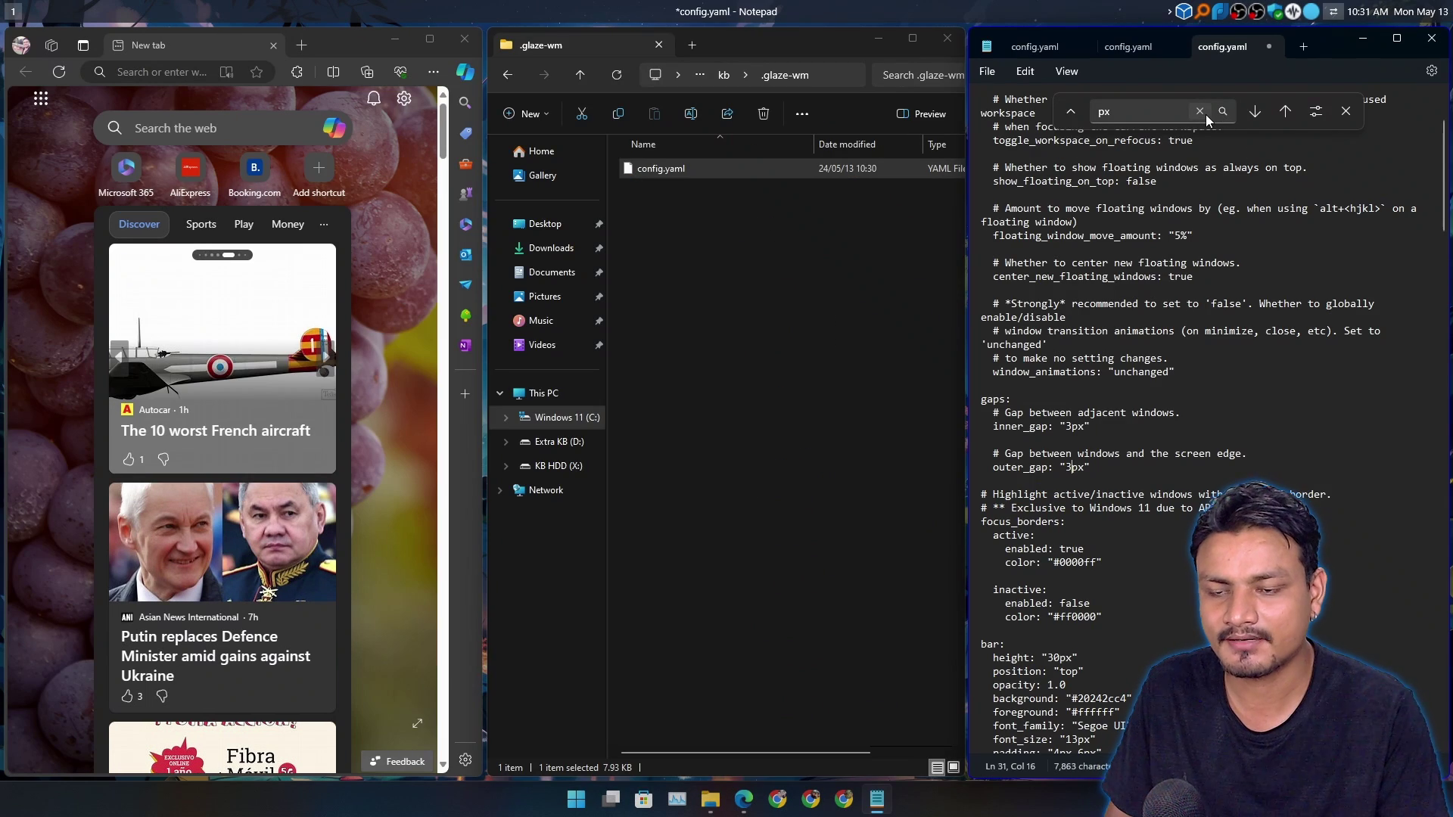
Step: Clear the Find box, save config.yaml with 3px gaps, and close the two extra tabs
left_click(1206, 115)
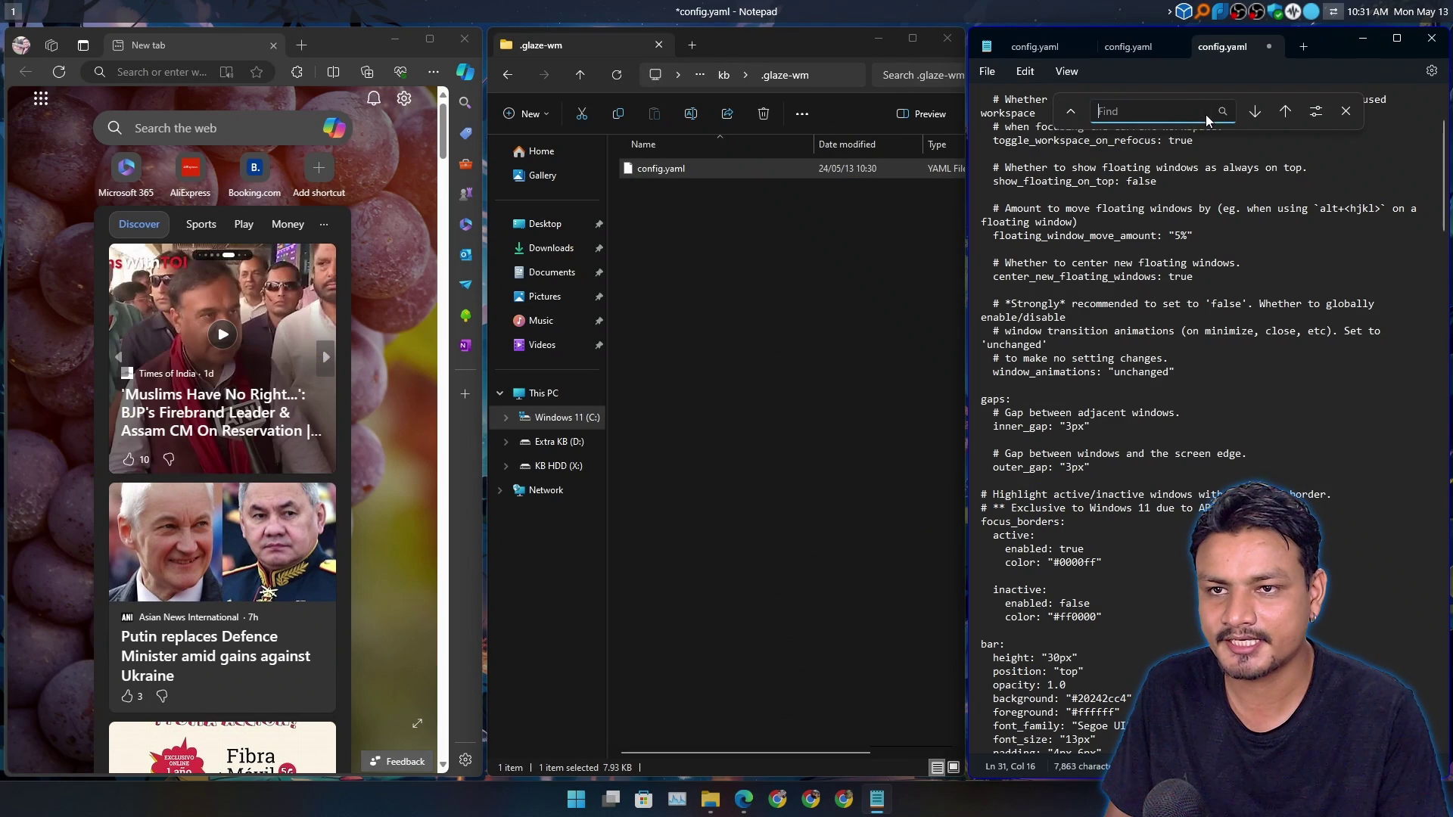
left_click(987, 71)
left_click(1028, 173)
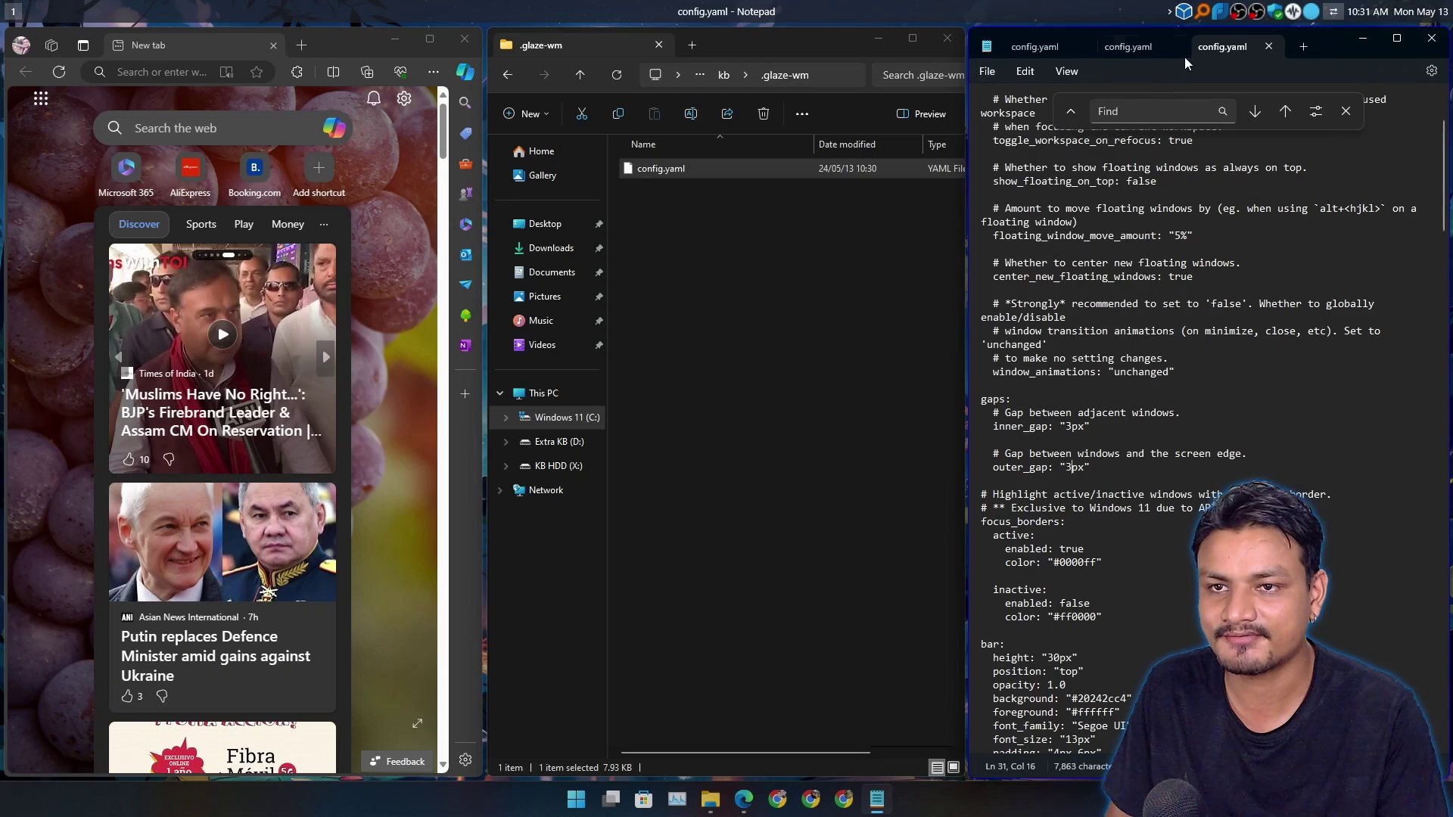
left_click(1174, 47)
left_click(1077, 44)
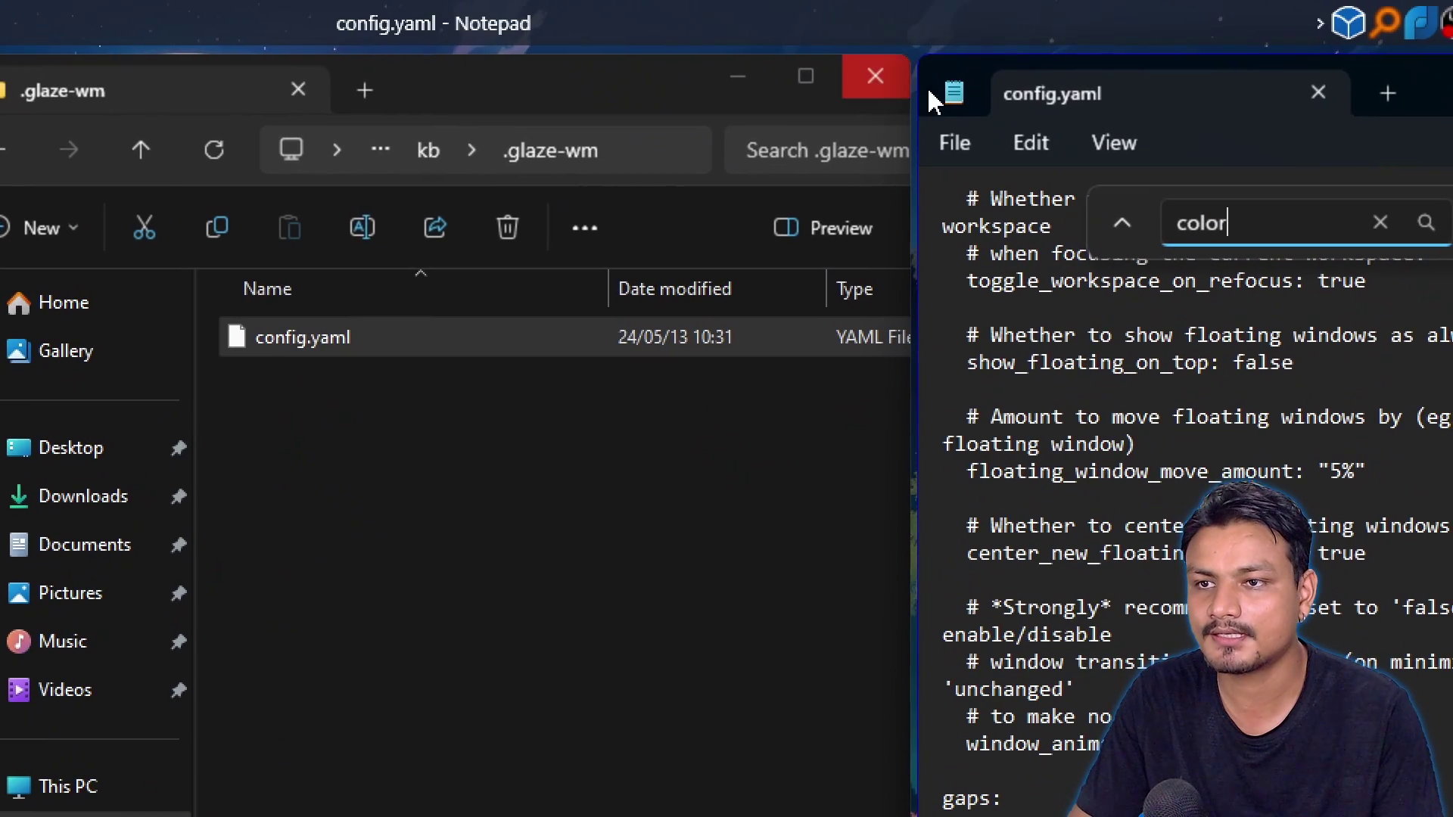